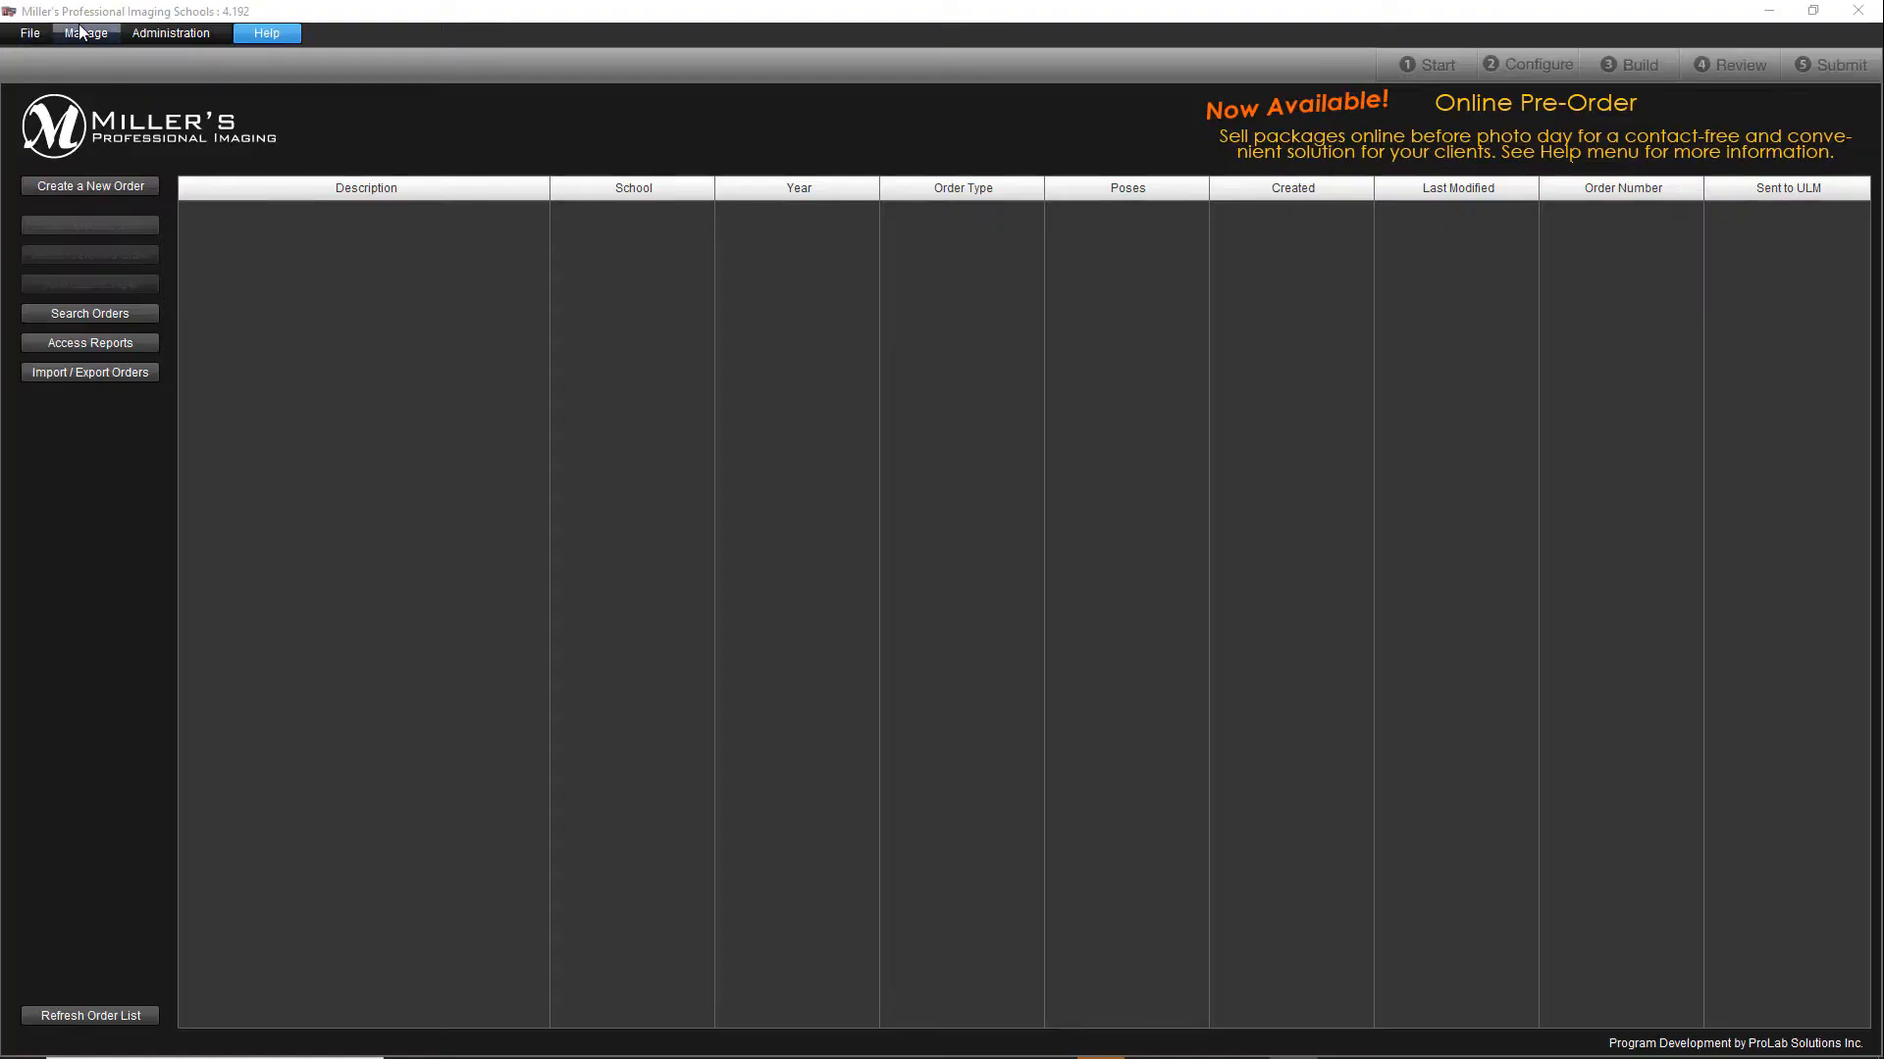
Step: Create a new package set named "Demo Hosting Package" in the package definitions
left_click(84, 34)
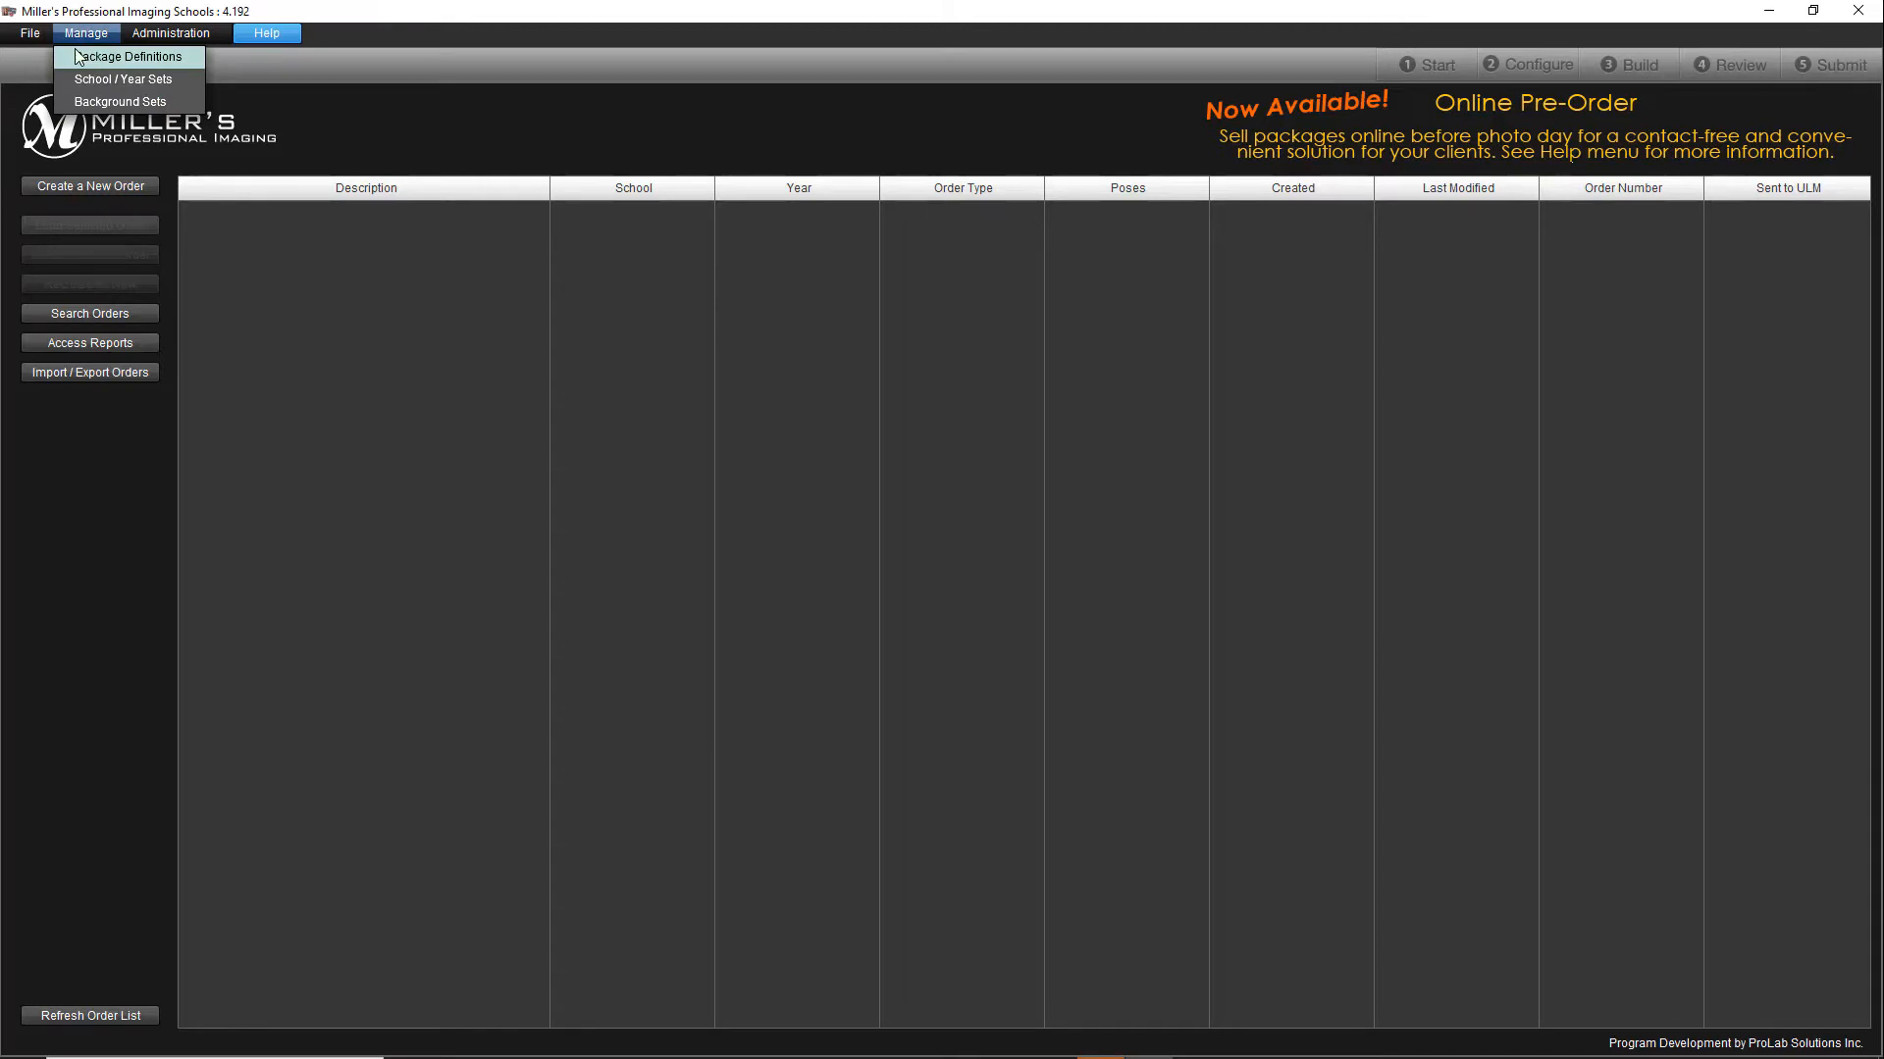
left_click(86, 57)
left_click(87, 104)
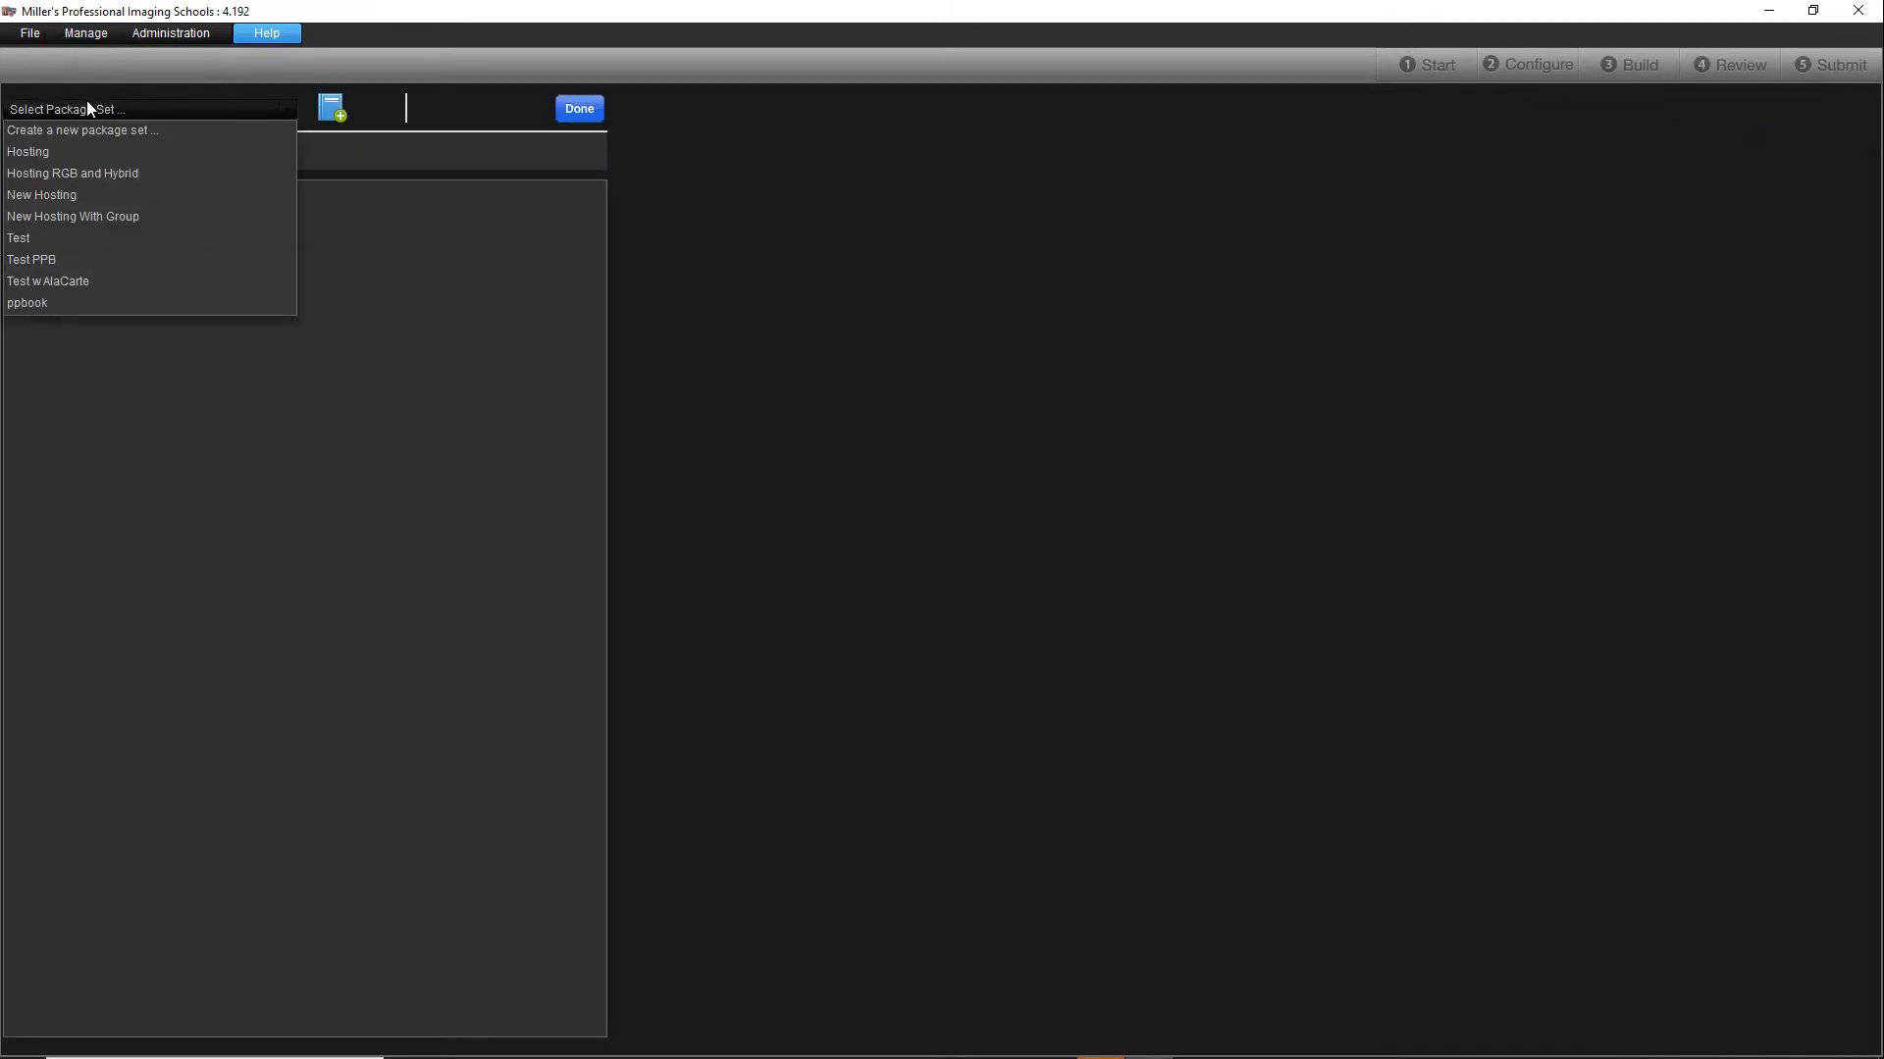
left_click(86, 137)
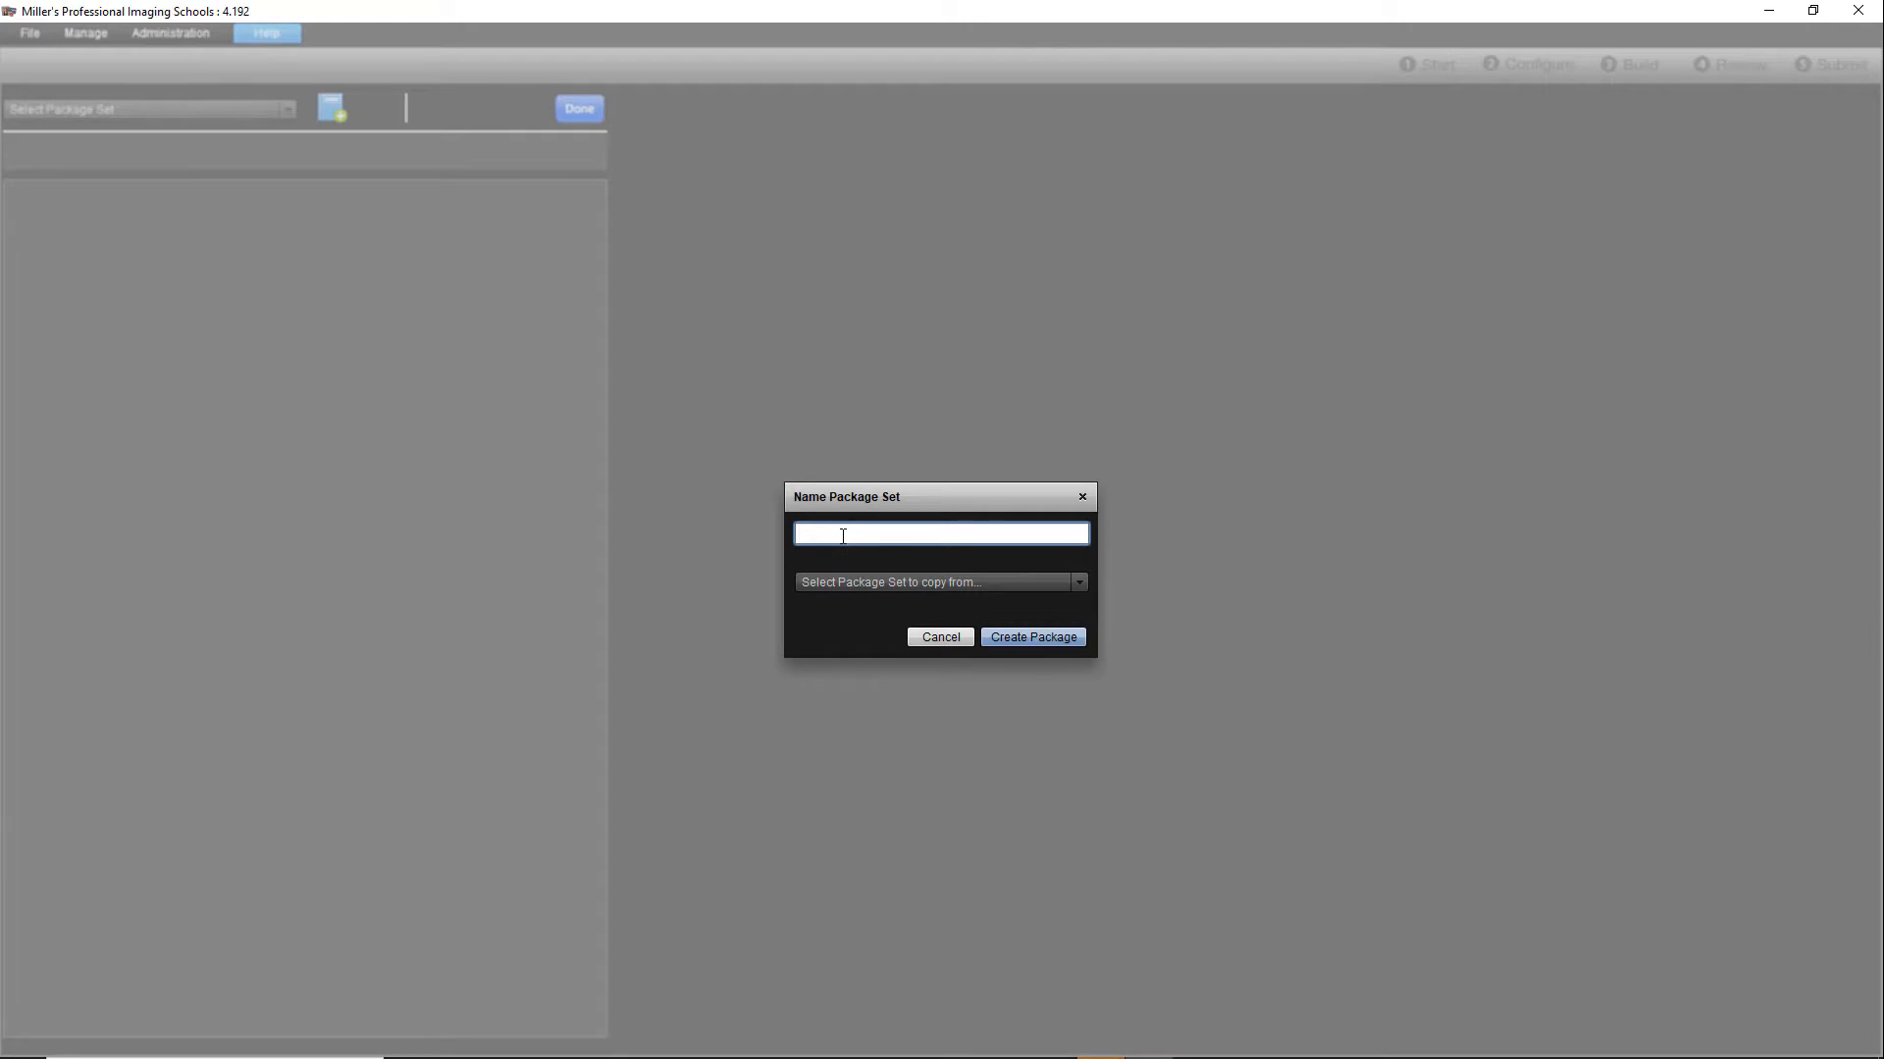
type("Demo Hosting Package")
left_click(1028, 636)
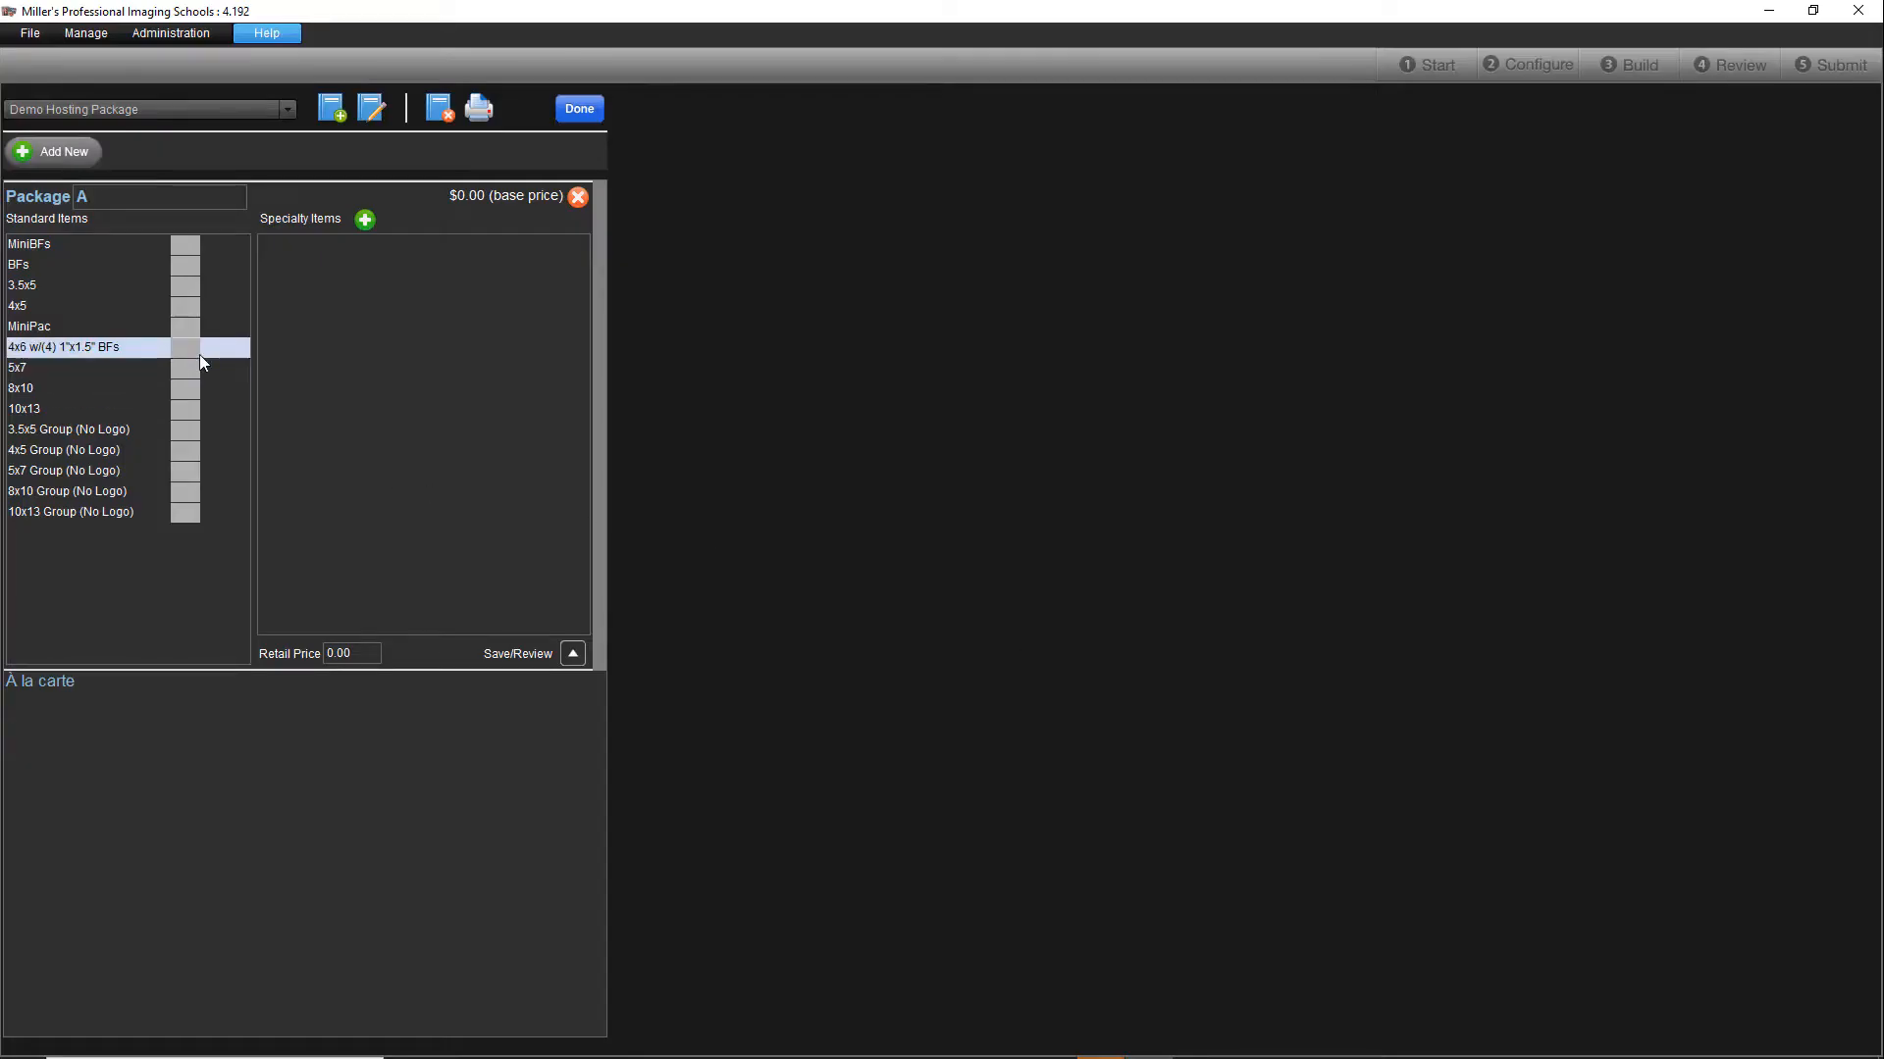
Step: Set Package A's standard items to one 8x10, two 5x7, two 4x5 and eight BFs
left_click(191, 389)
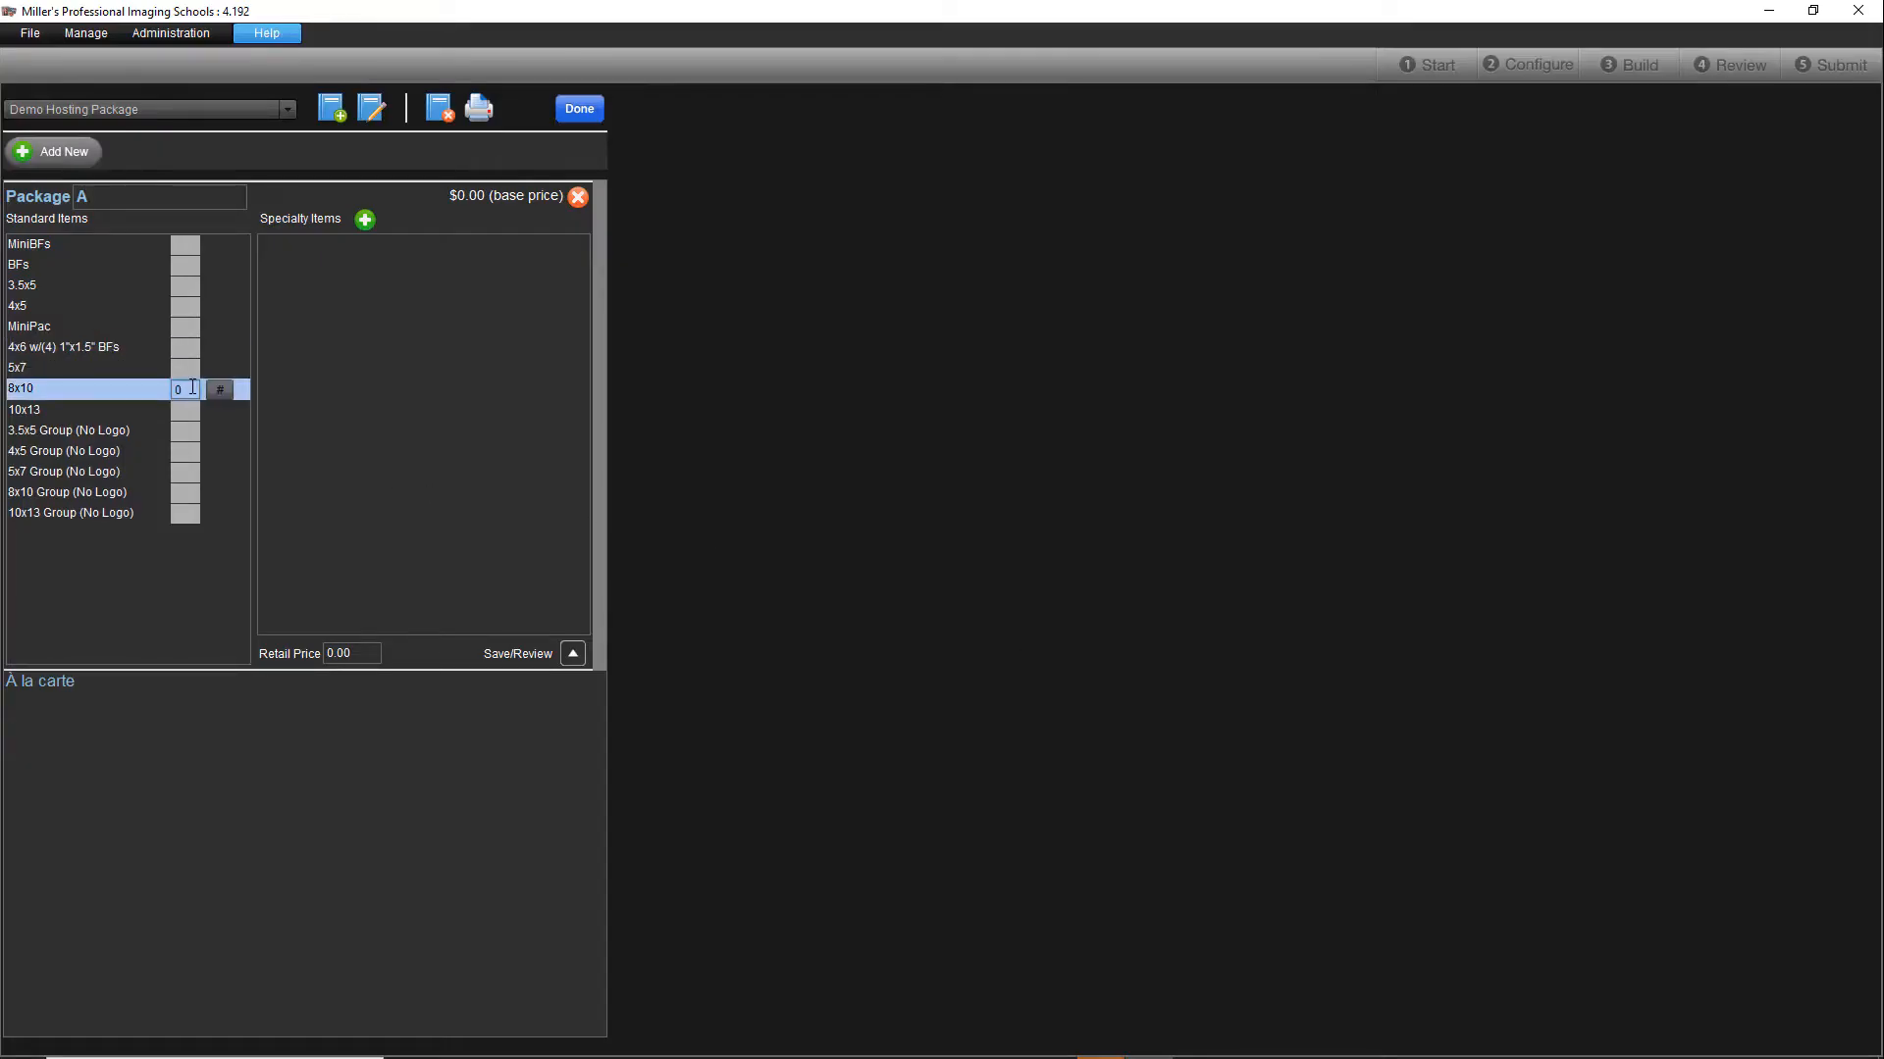
type("1")
left_click(186, 371)
type("2")
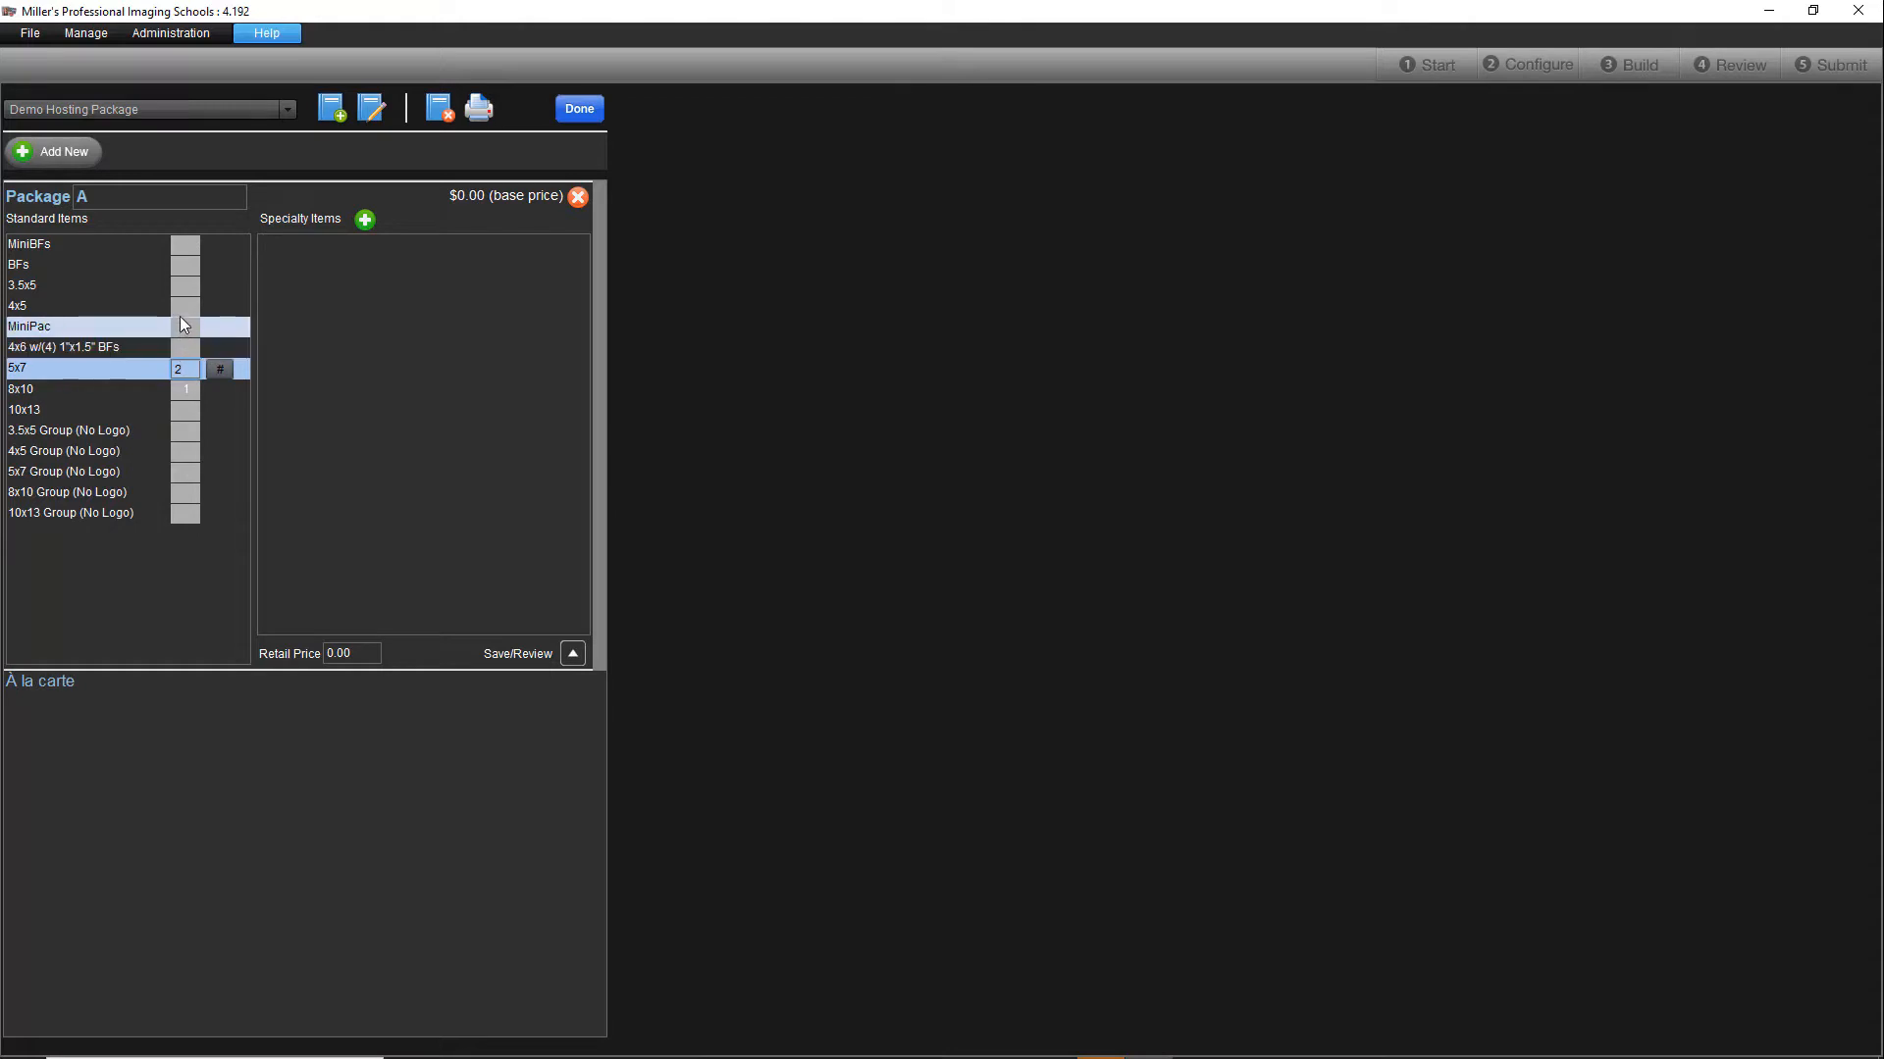
left_click(181, 308)
type("2")
left_click(179, 267)
type("8")
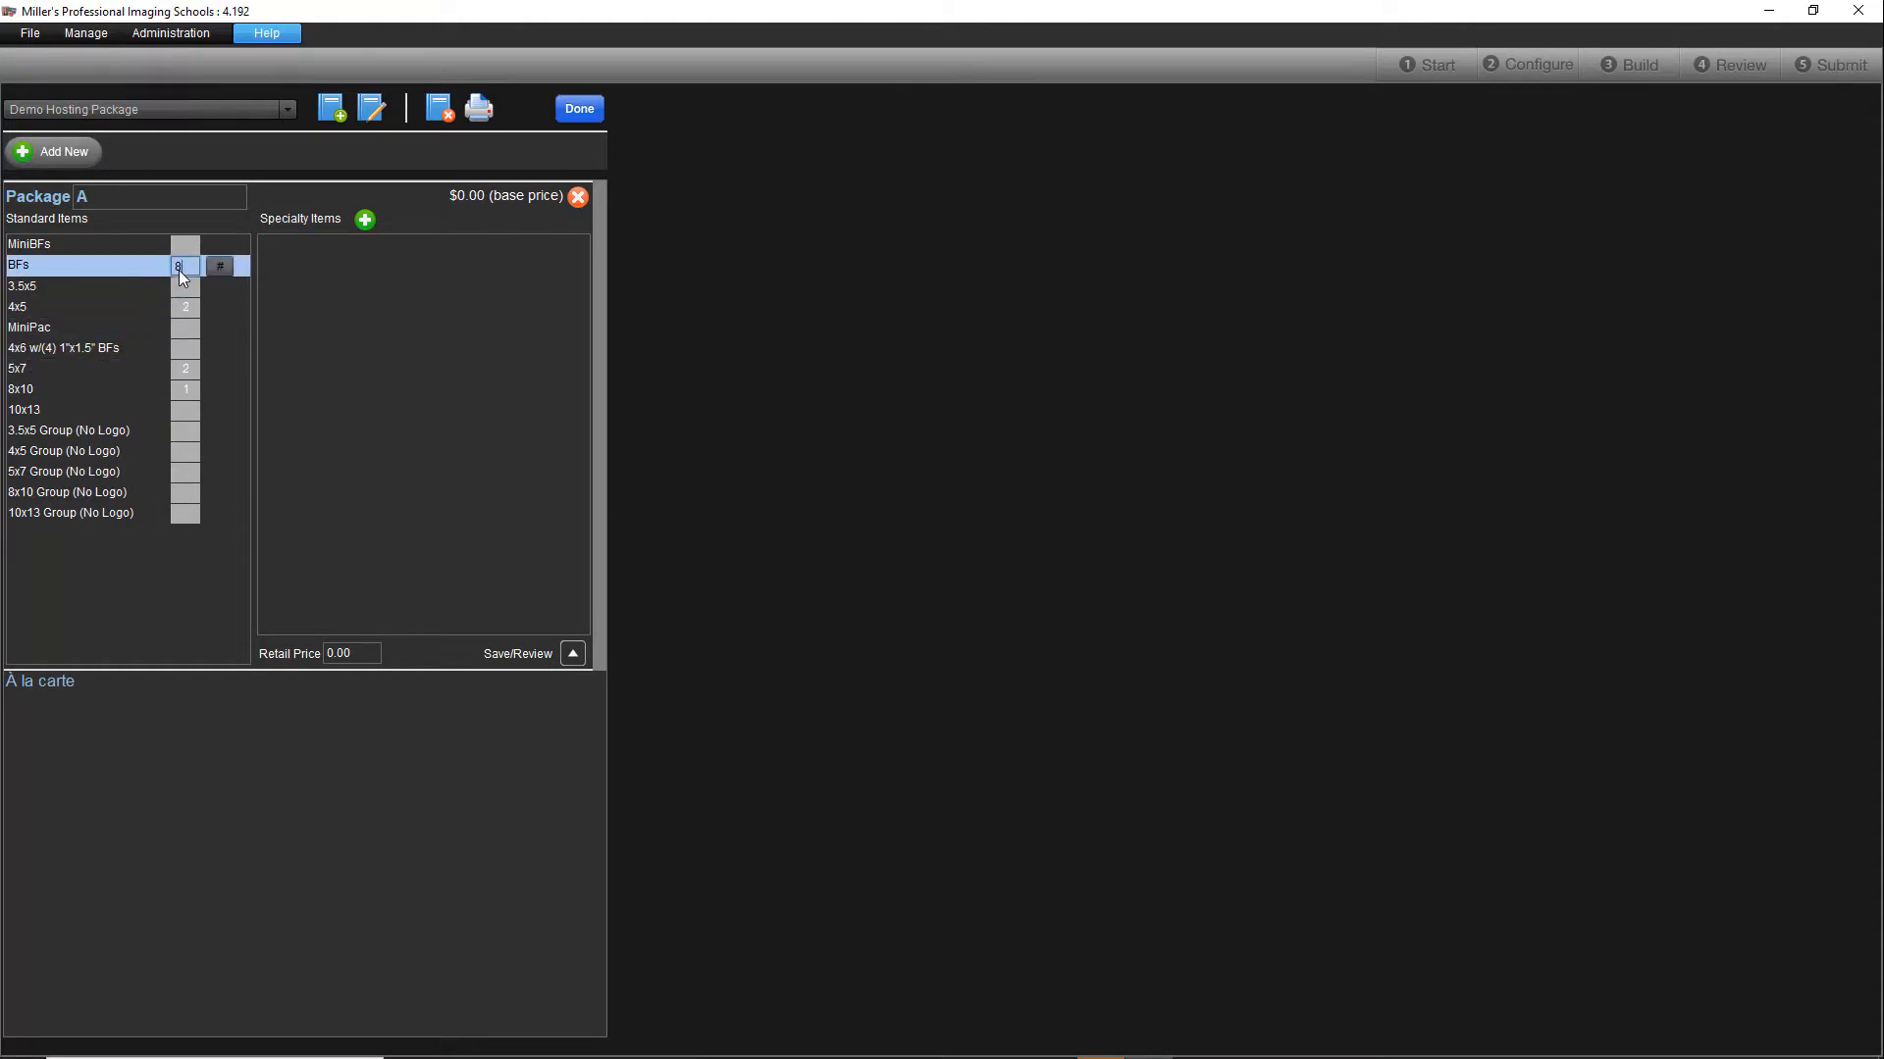
Step: Set Package A's retail price to 25 and save the package
left_click(357, 653)
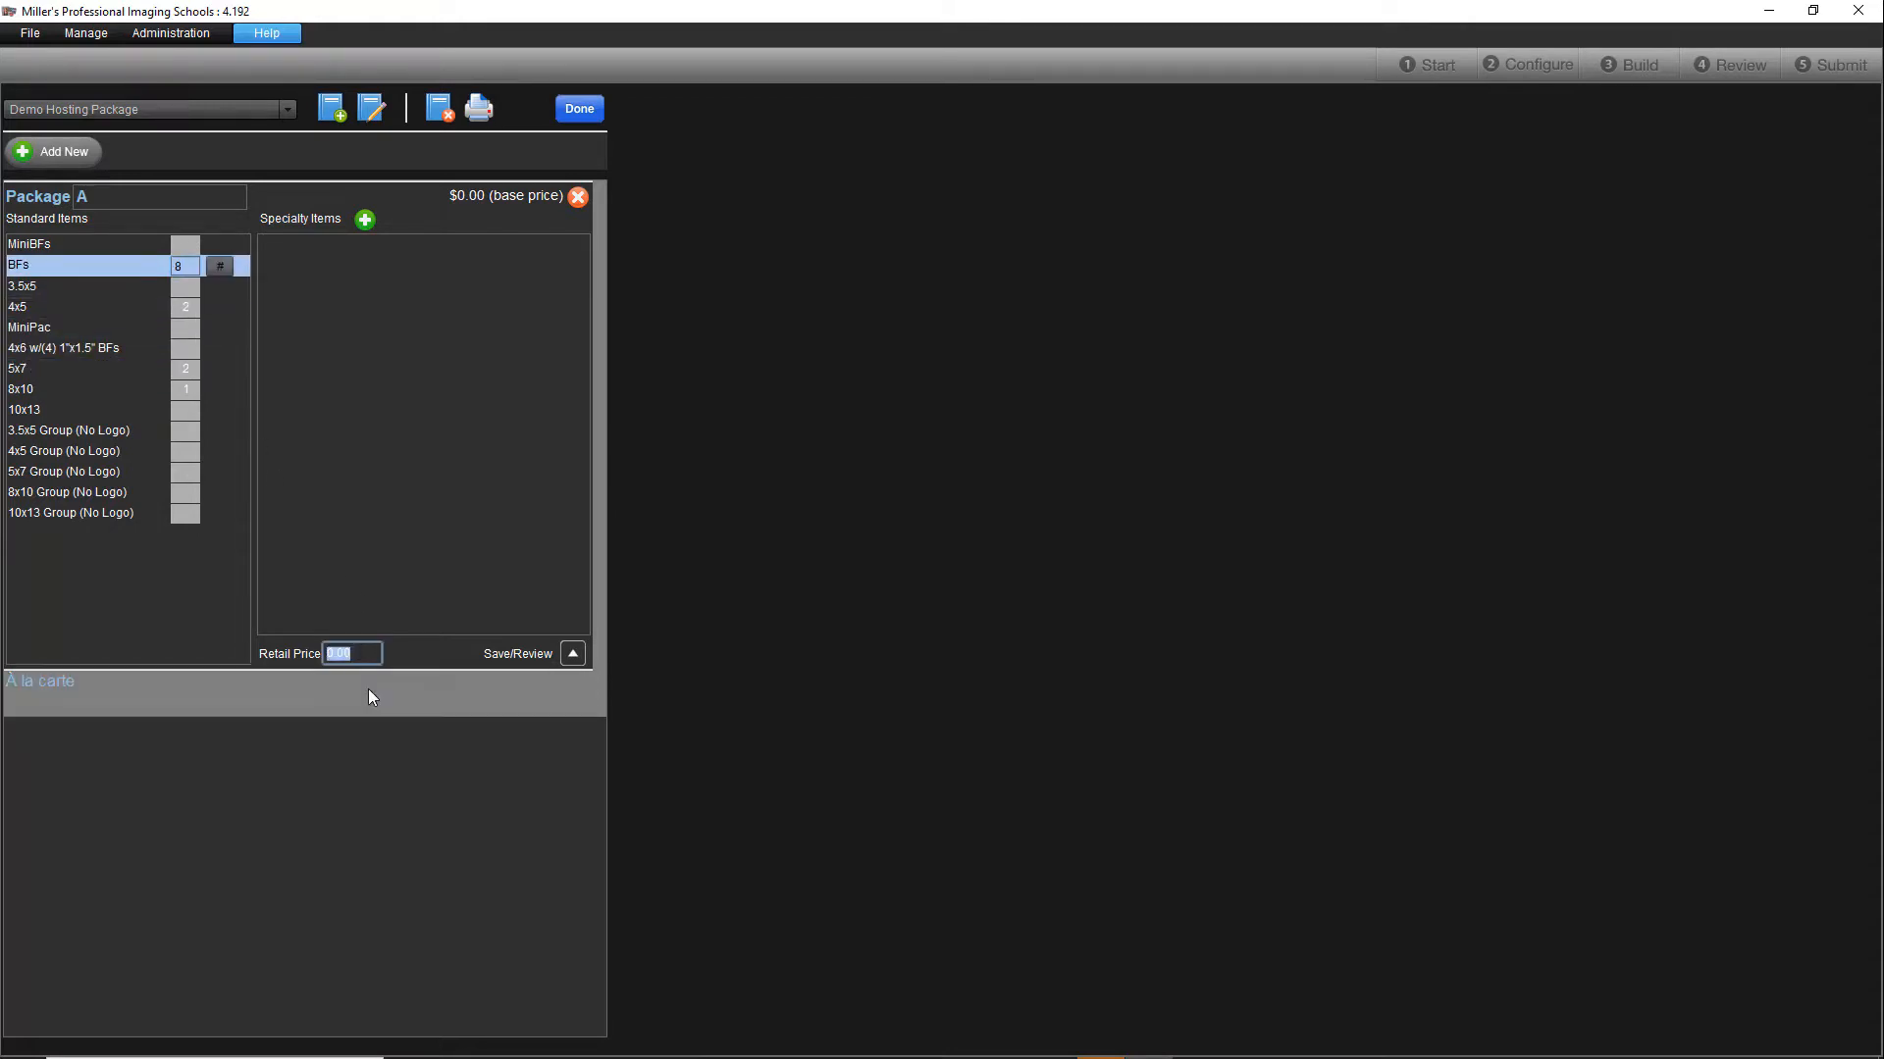
type("25")
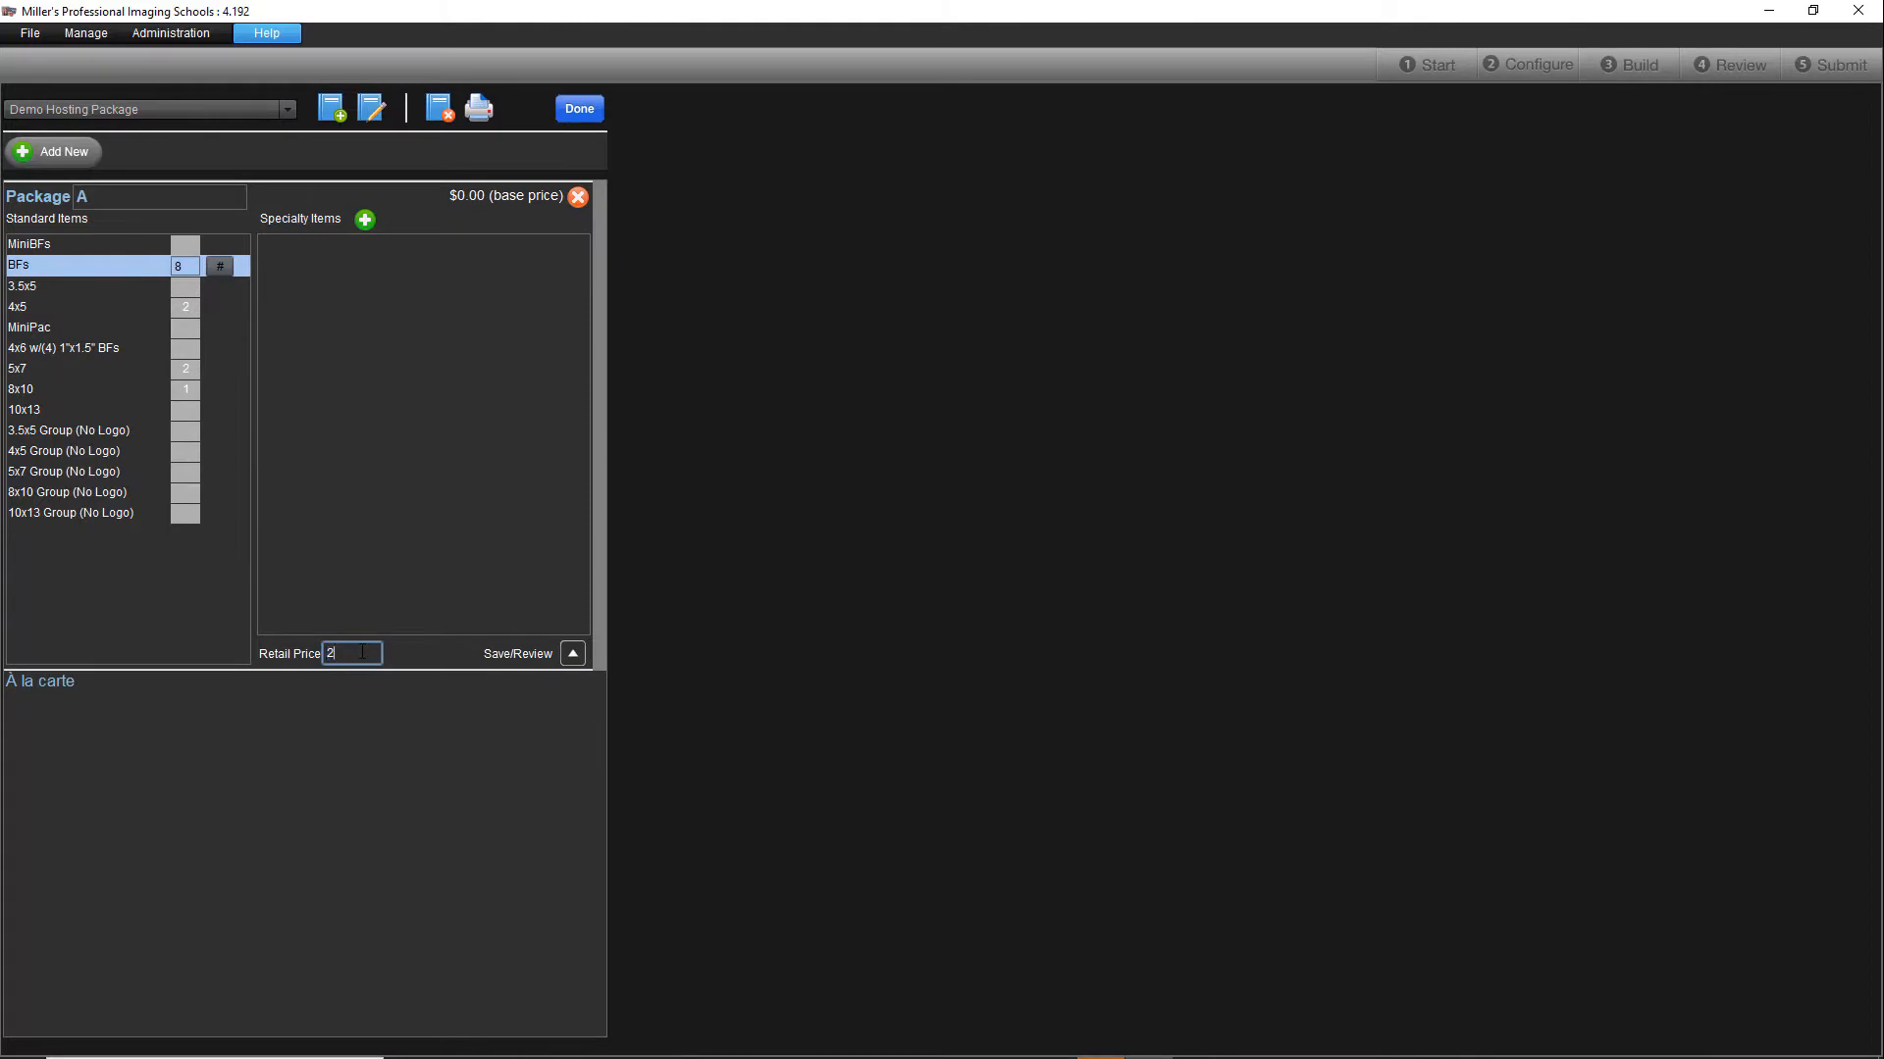
left_click(574, 652)
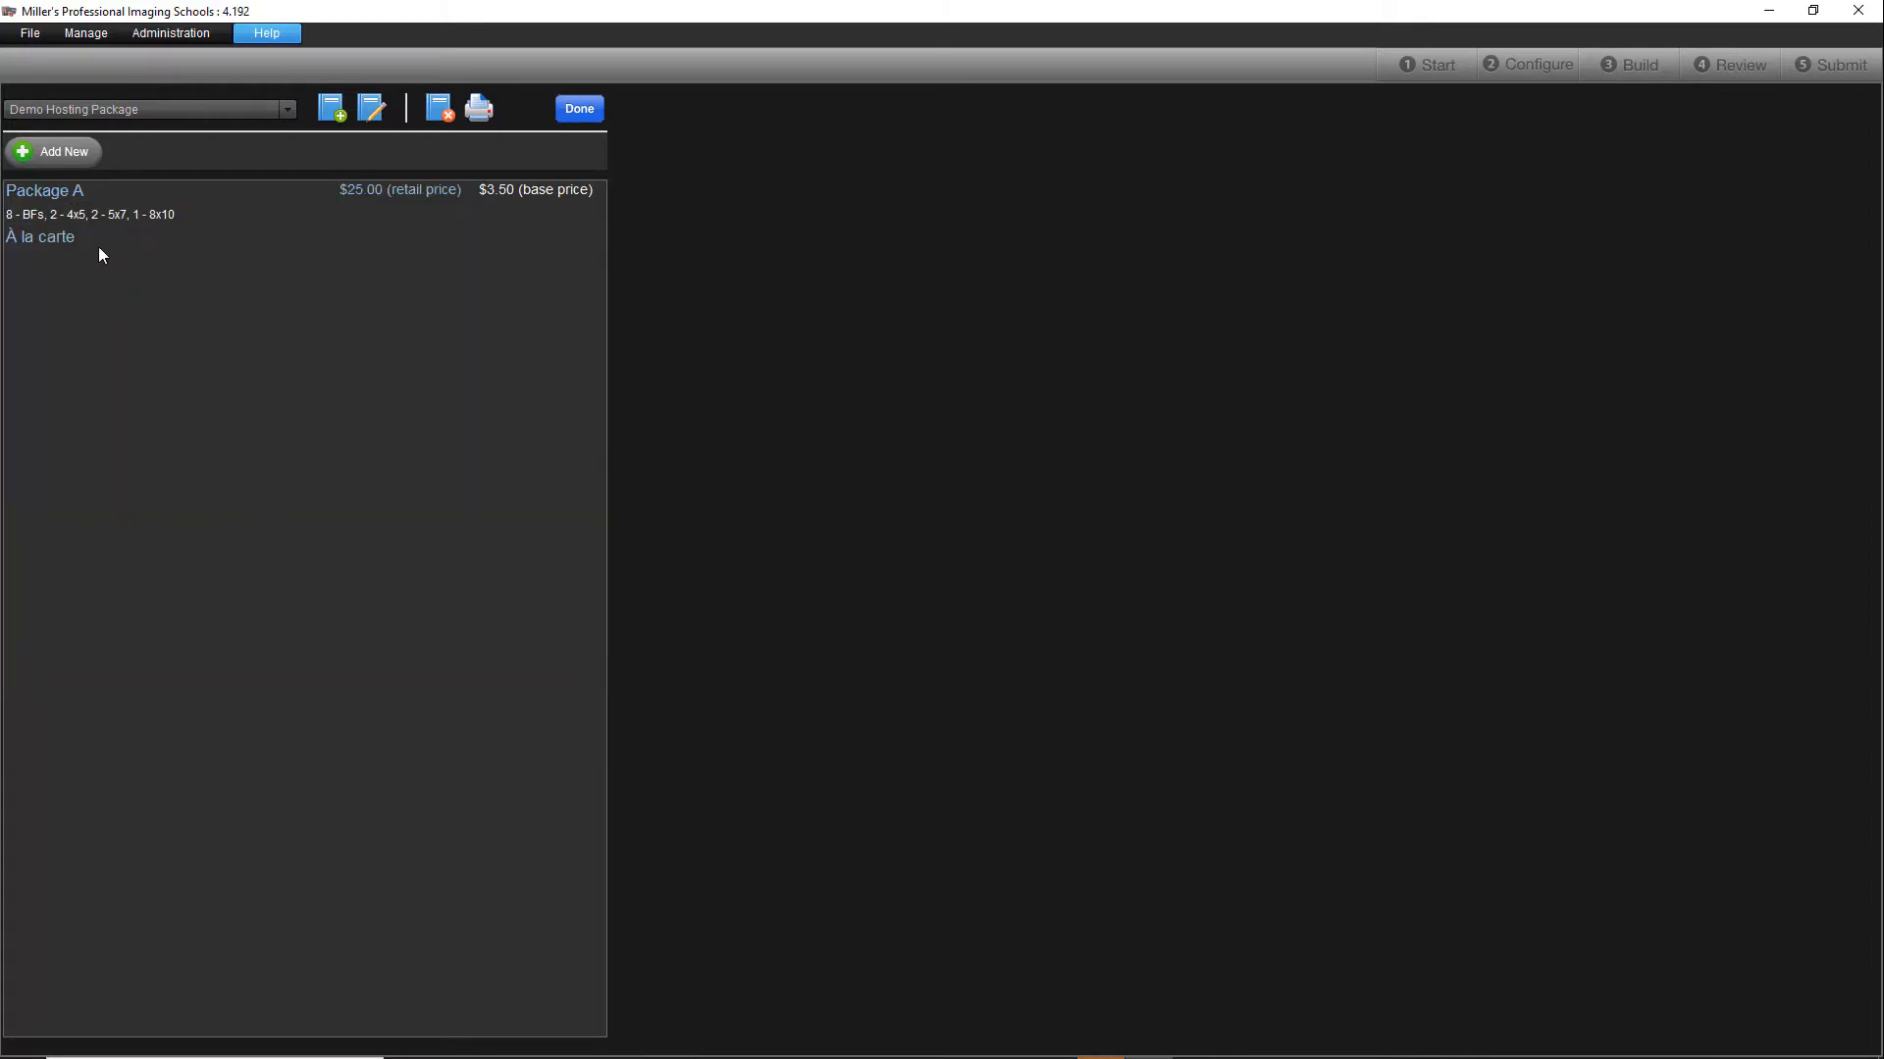
Step: Add Package B with one 10x13, two 8x10, four 5x7 and eight BFs at a $45.00 retail price, and finish the package set
left_click(57, 151)
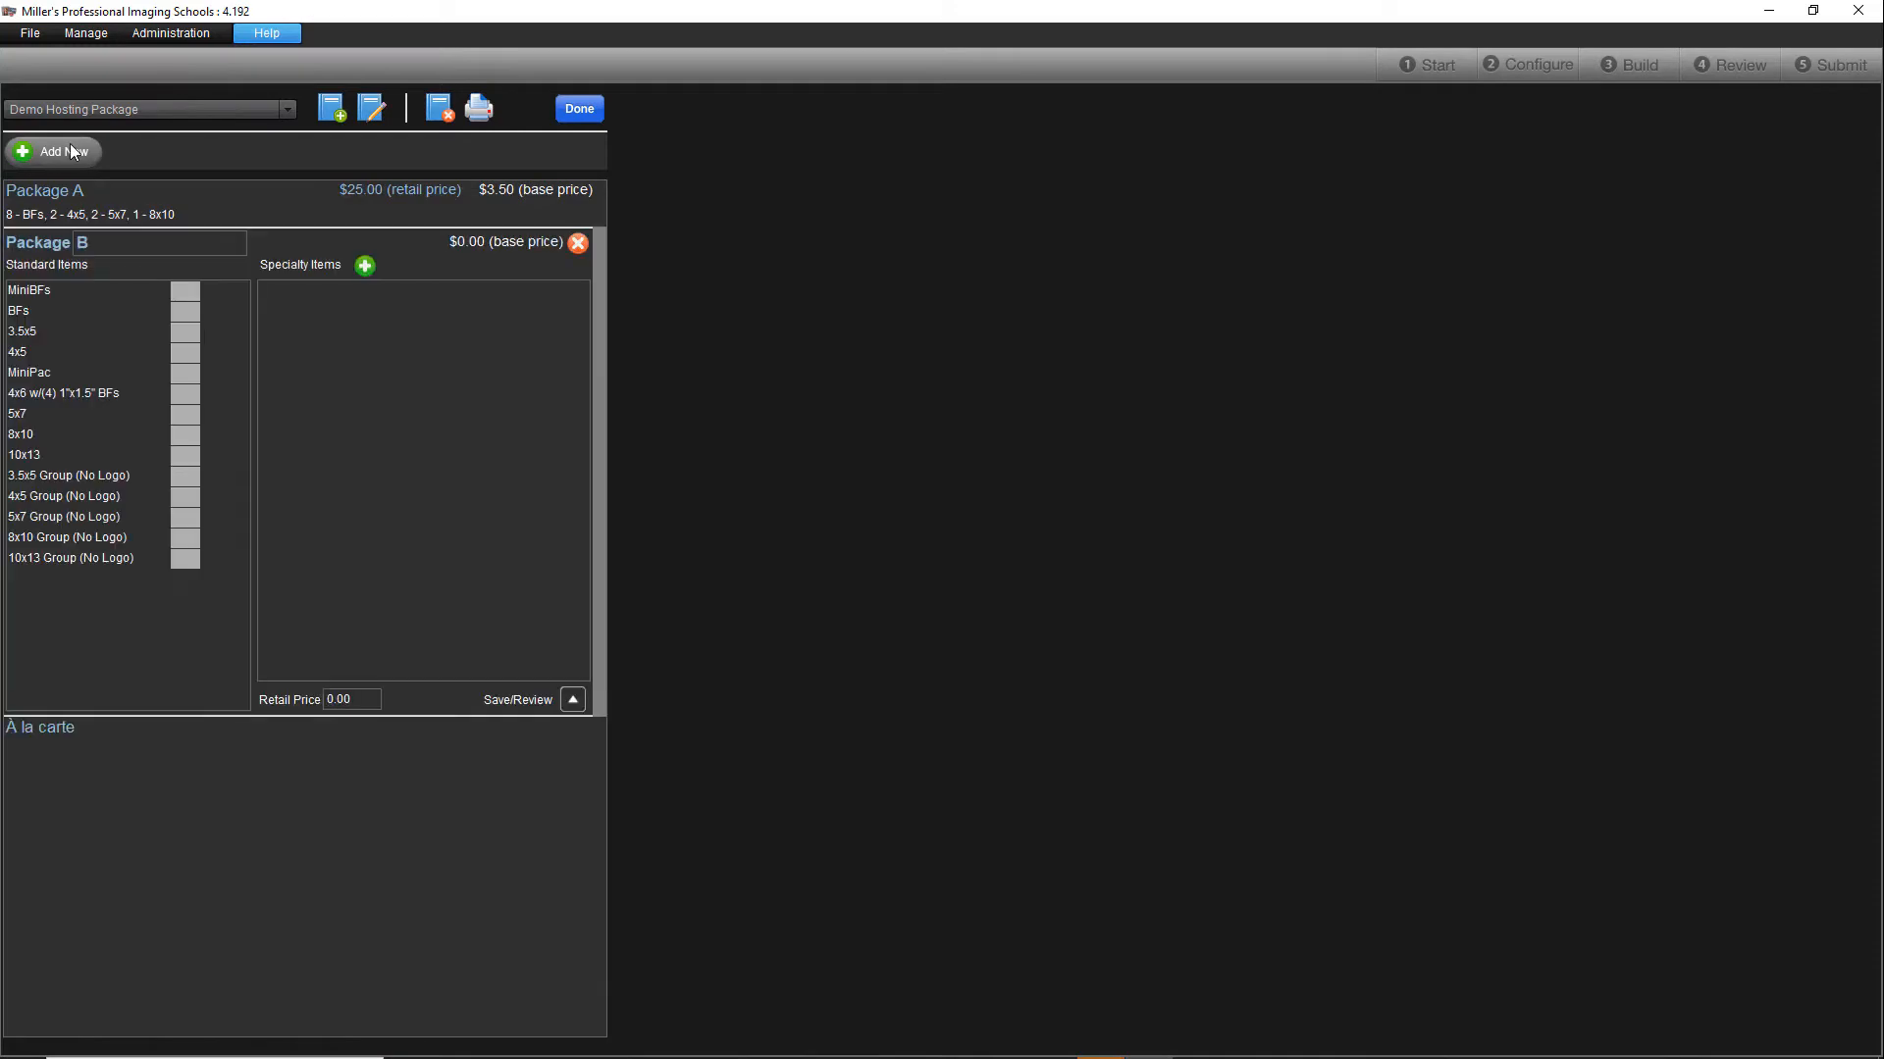
left_click(177, 455)
type("1")
left_click(181, 436)
left_click(181, 414)
type("4")
left_click(177, 314)
type("8")
left_click(365, 699)
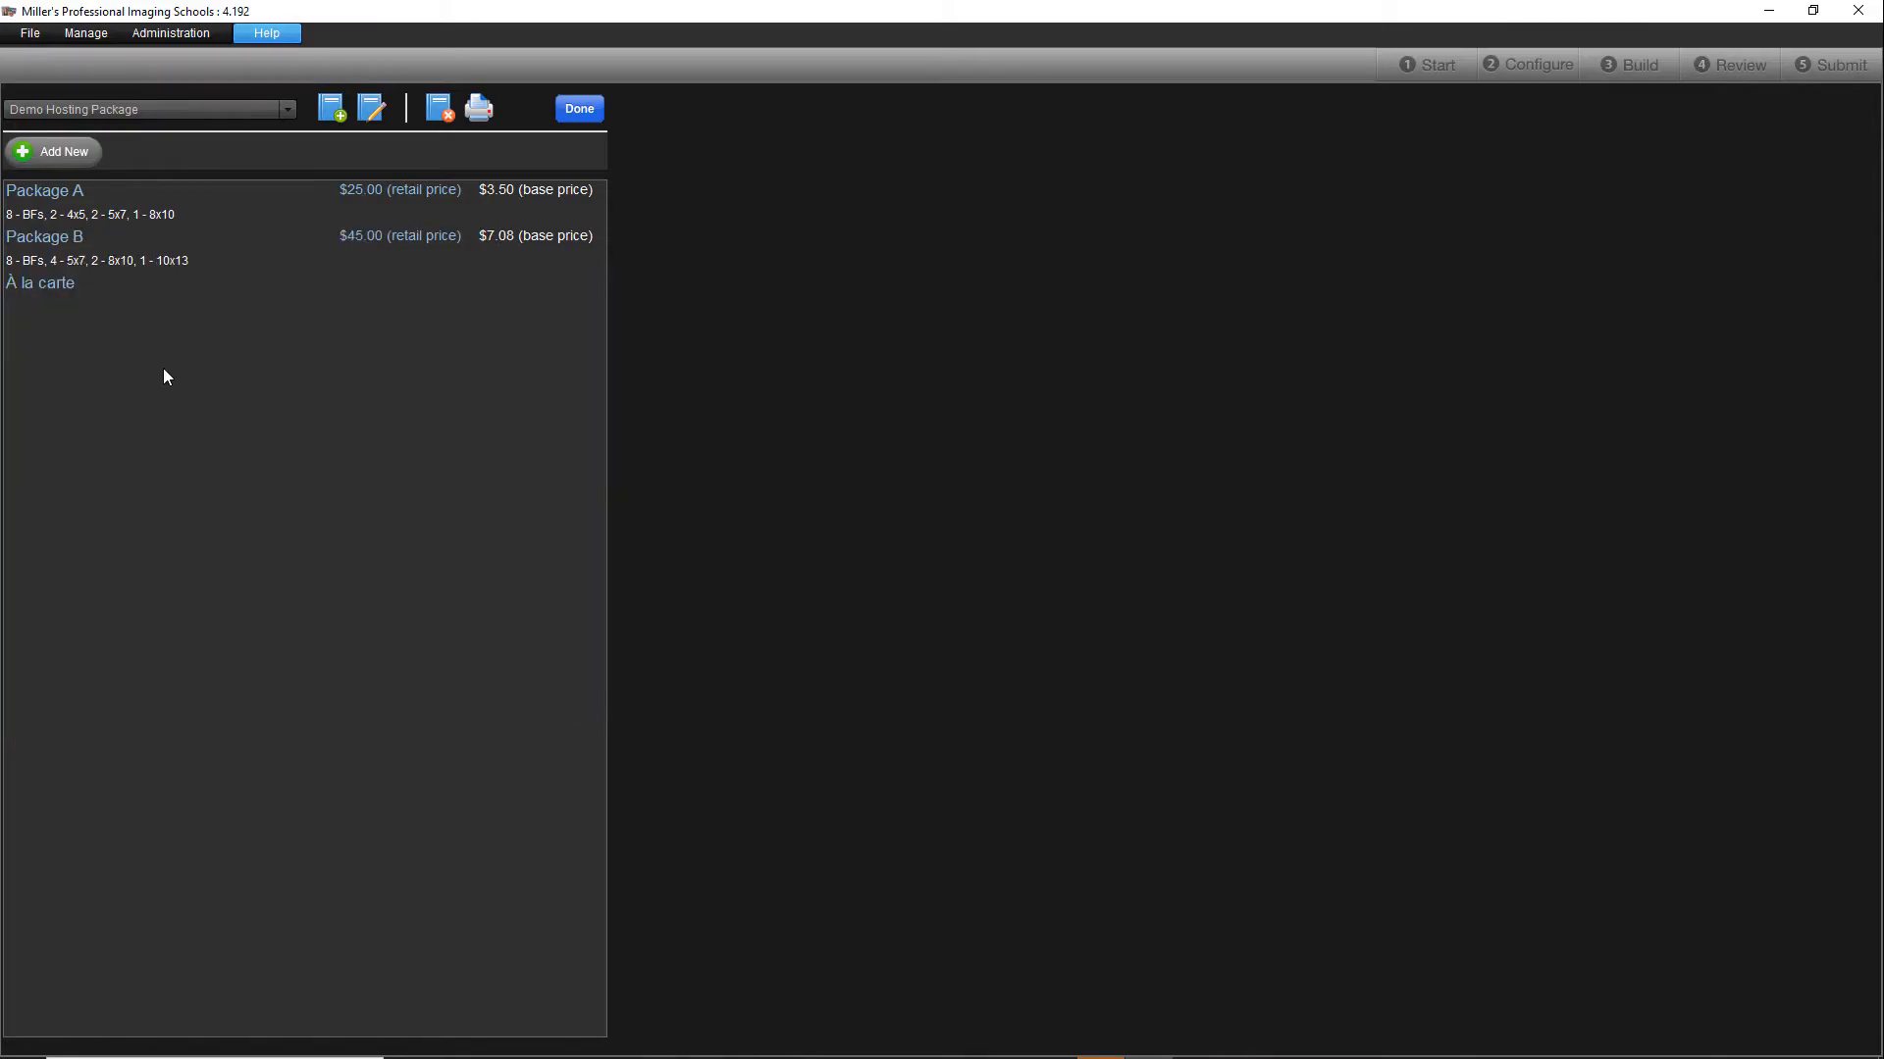
left_click(577, 109)
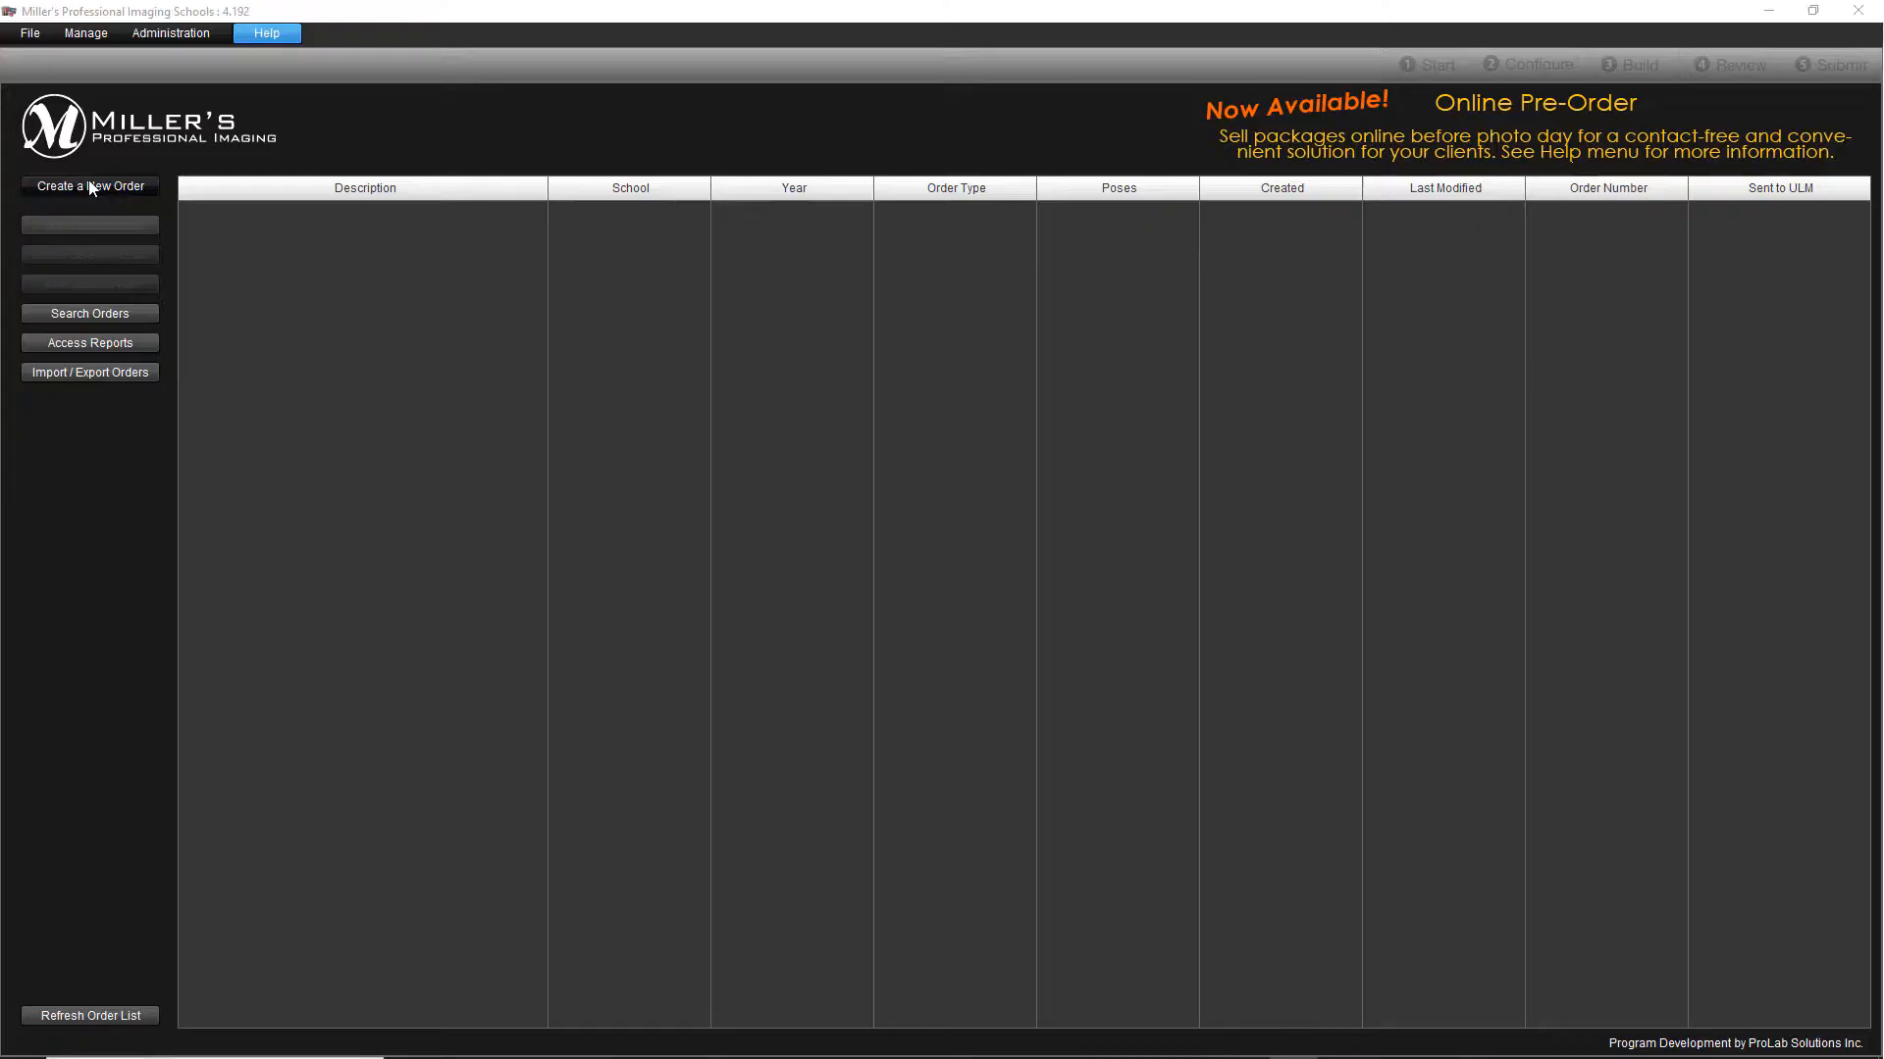
Step: Create a new order named "Hosting Demo 1" for the school Test 2021-2022
left_click(90, 181)
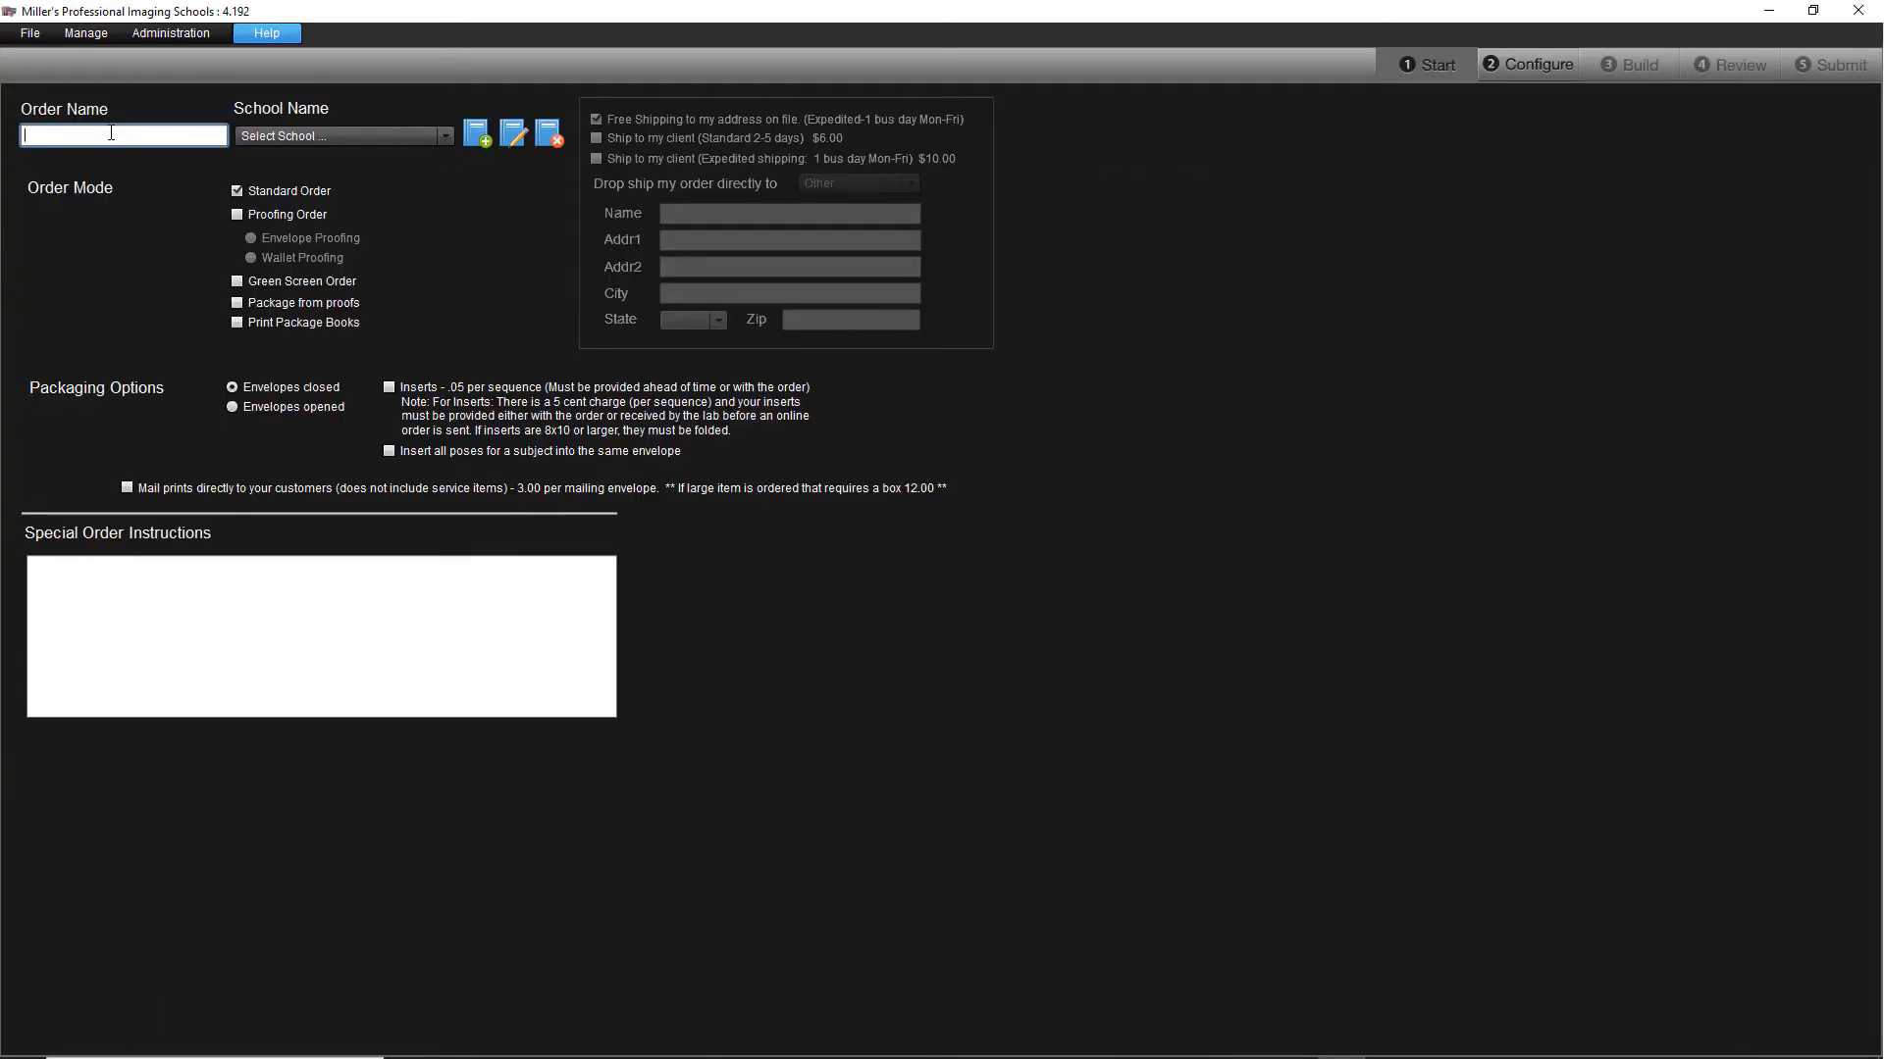
type("Hosting Demo 1")
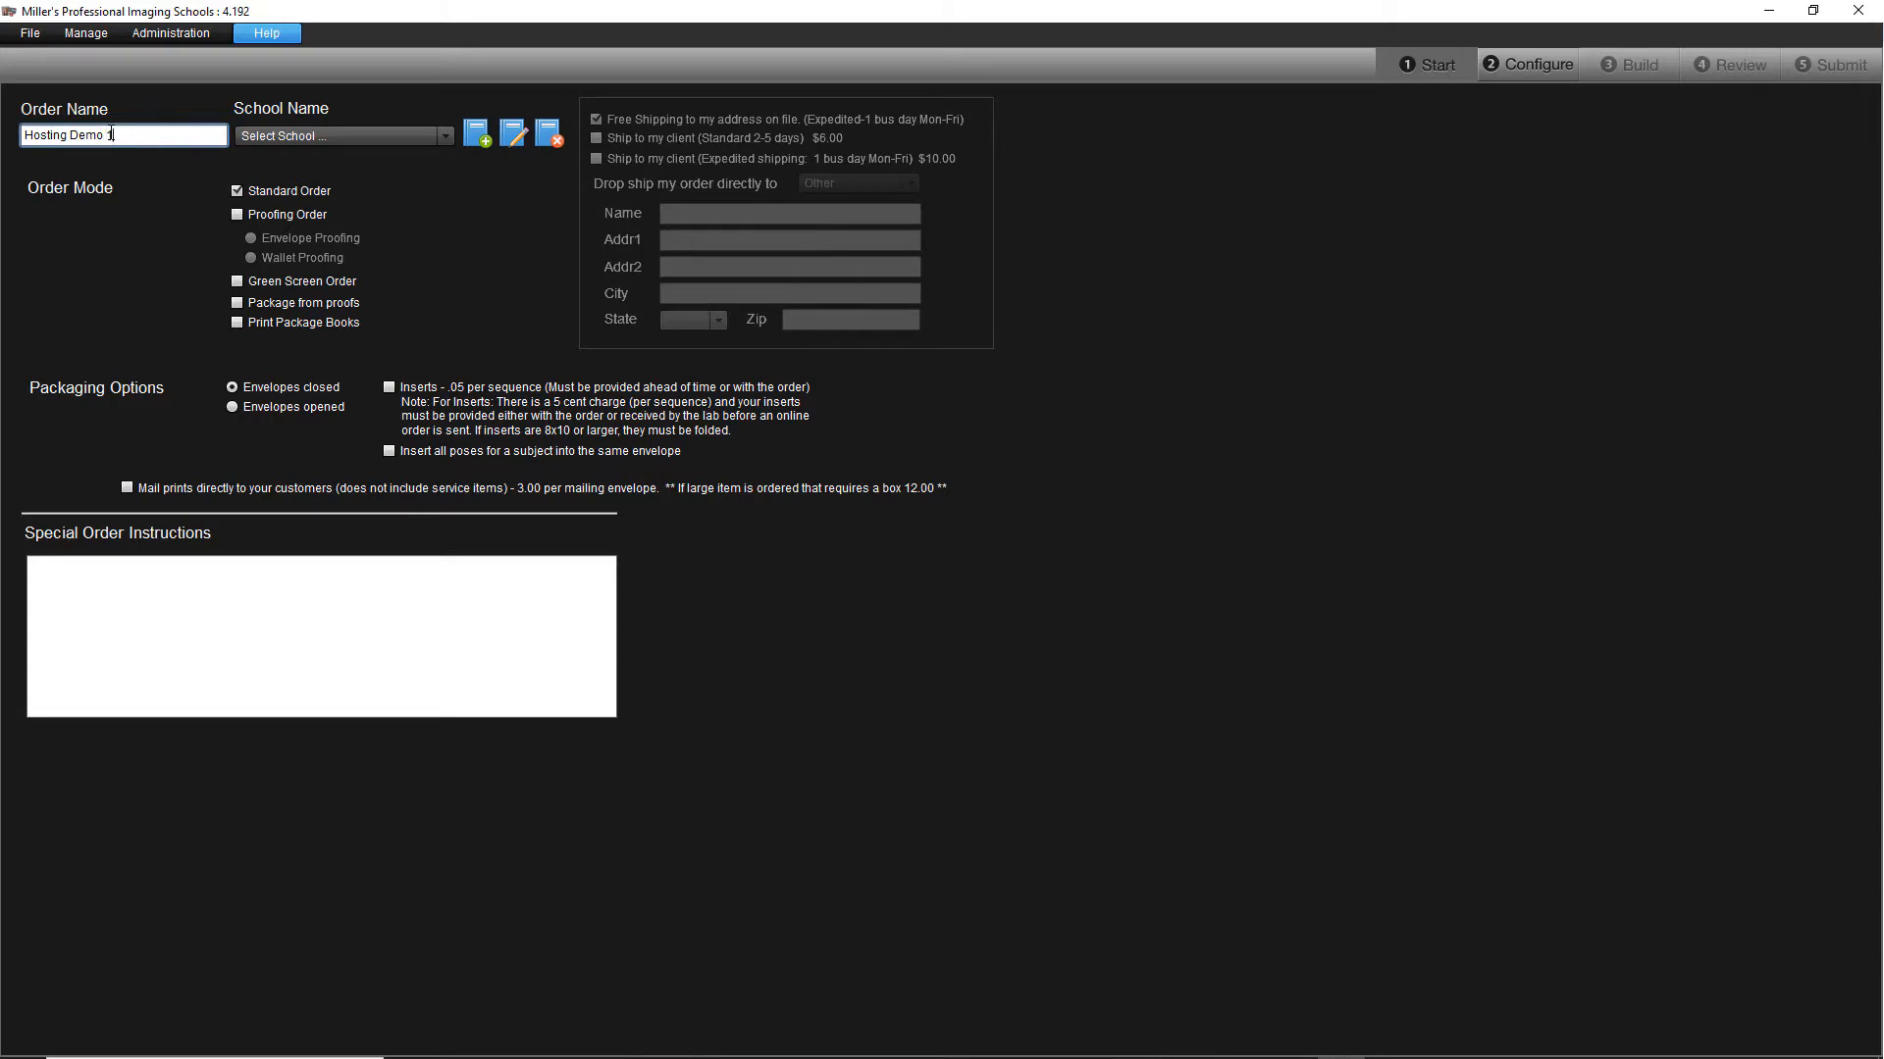
left_click(359, 134)
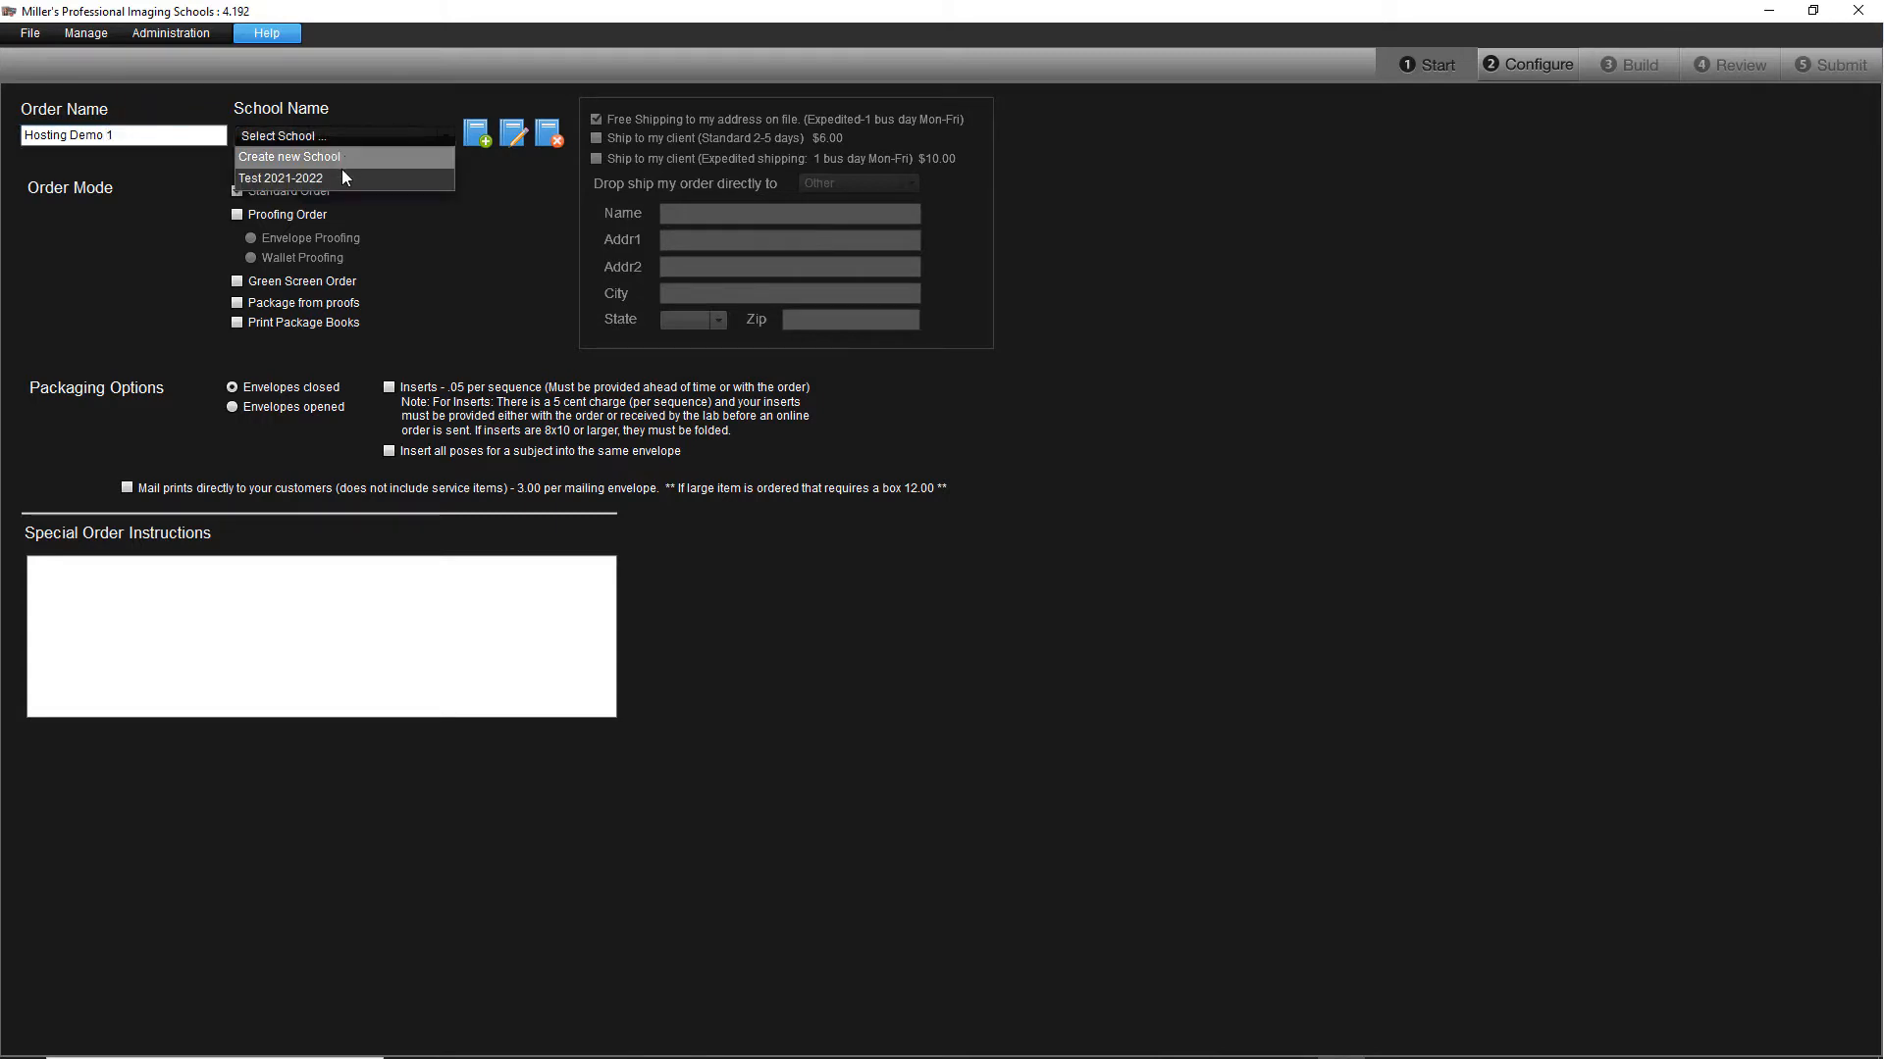
left_click(340, 179)
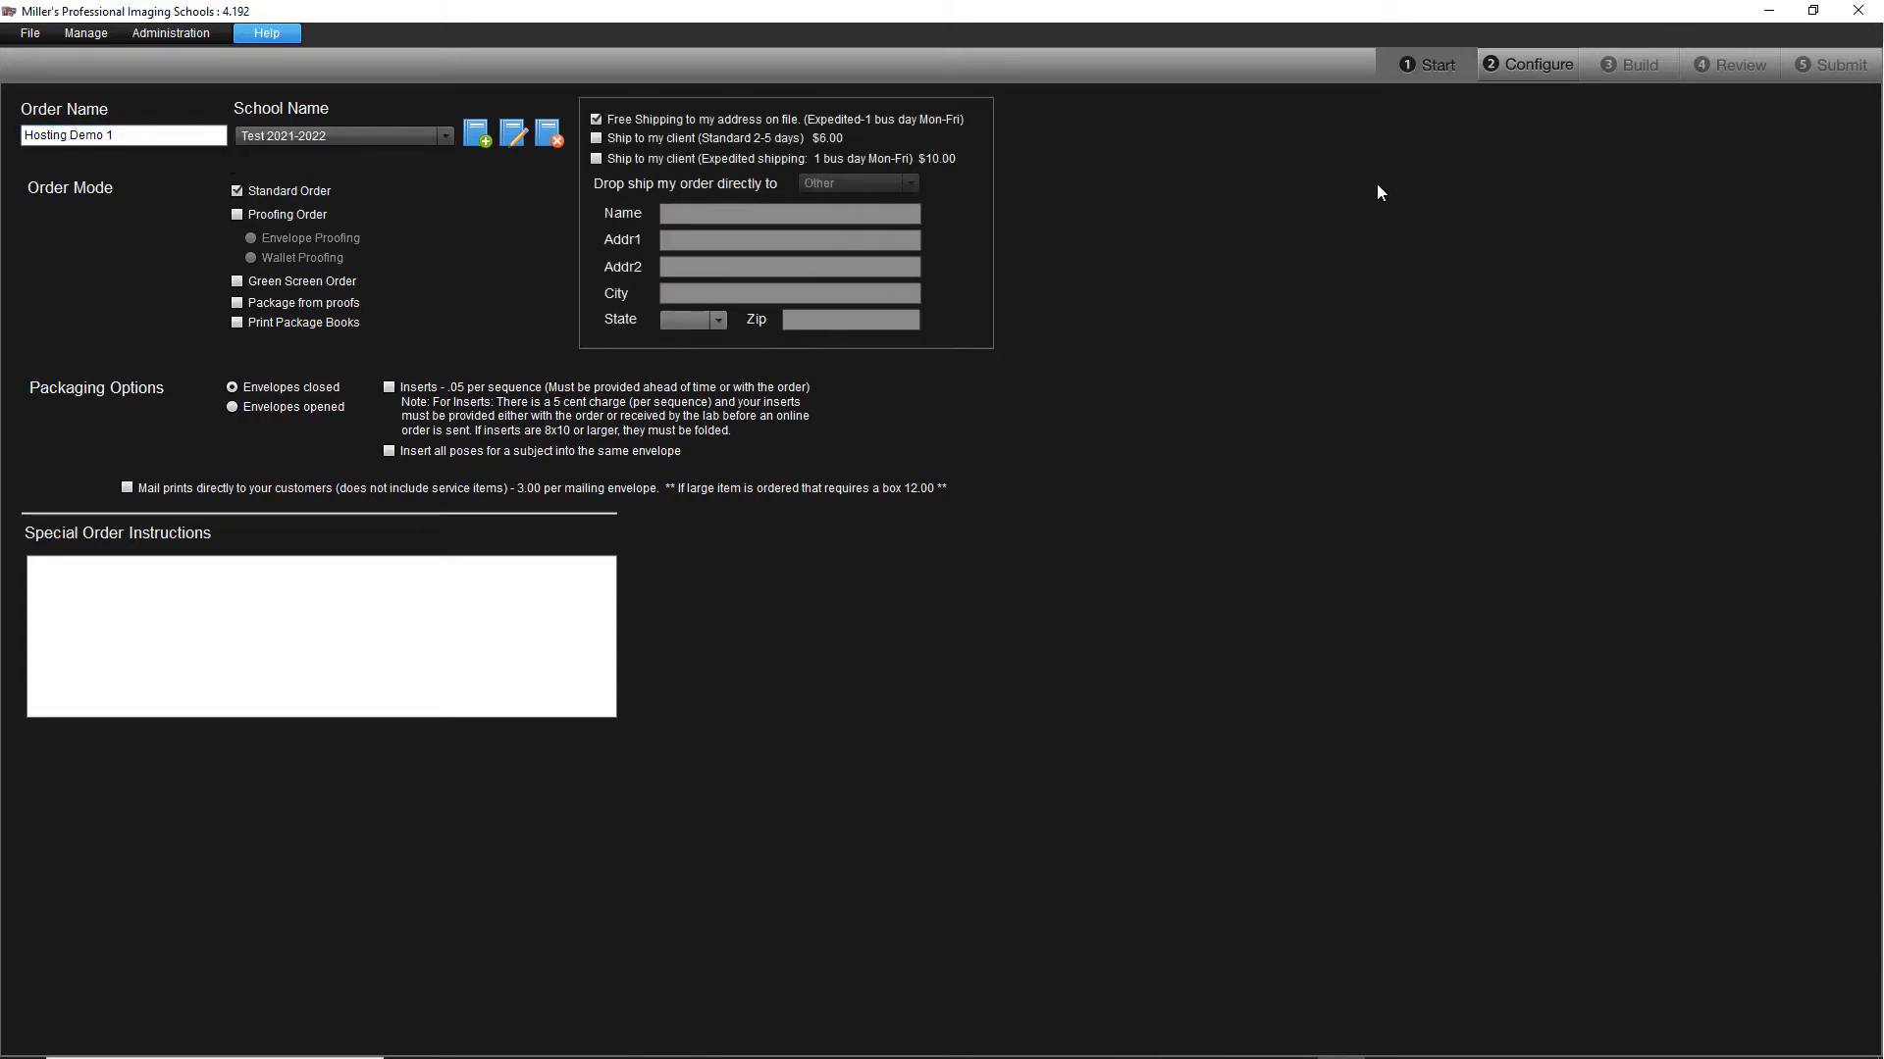
Step: Configure the order with the Test package set and choose to host its images
left_click(1515, 71)
left_click(94, 150)
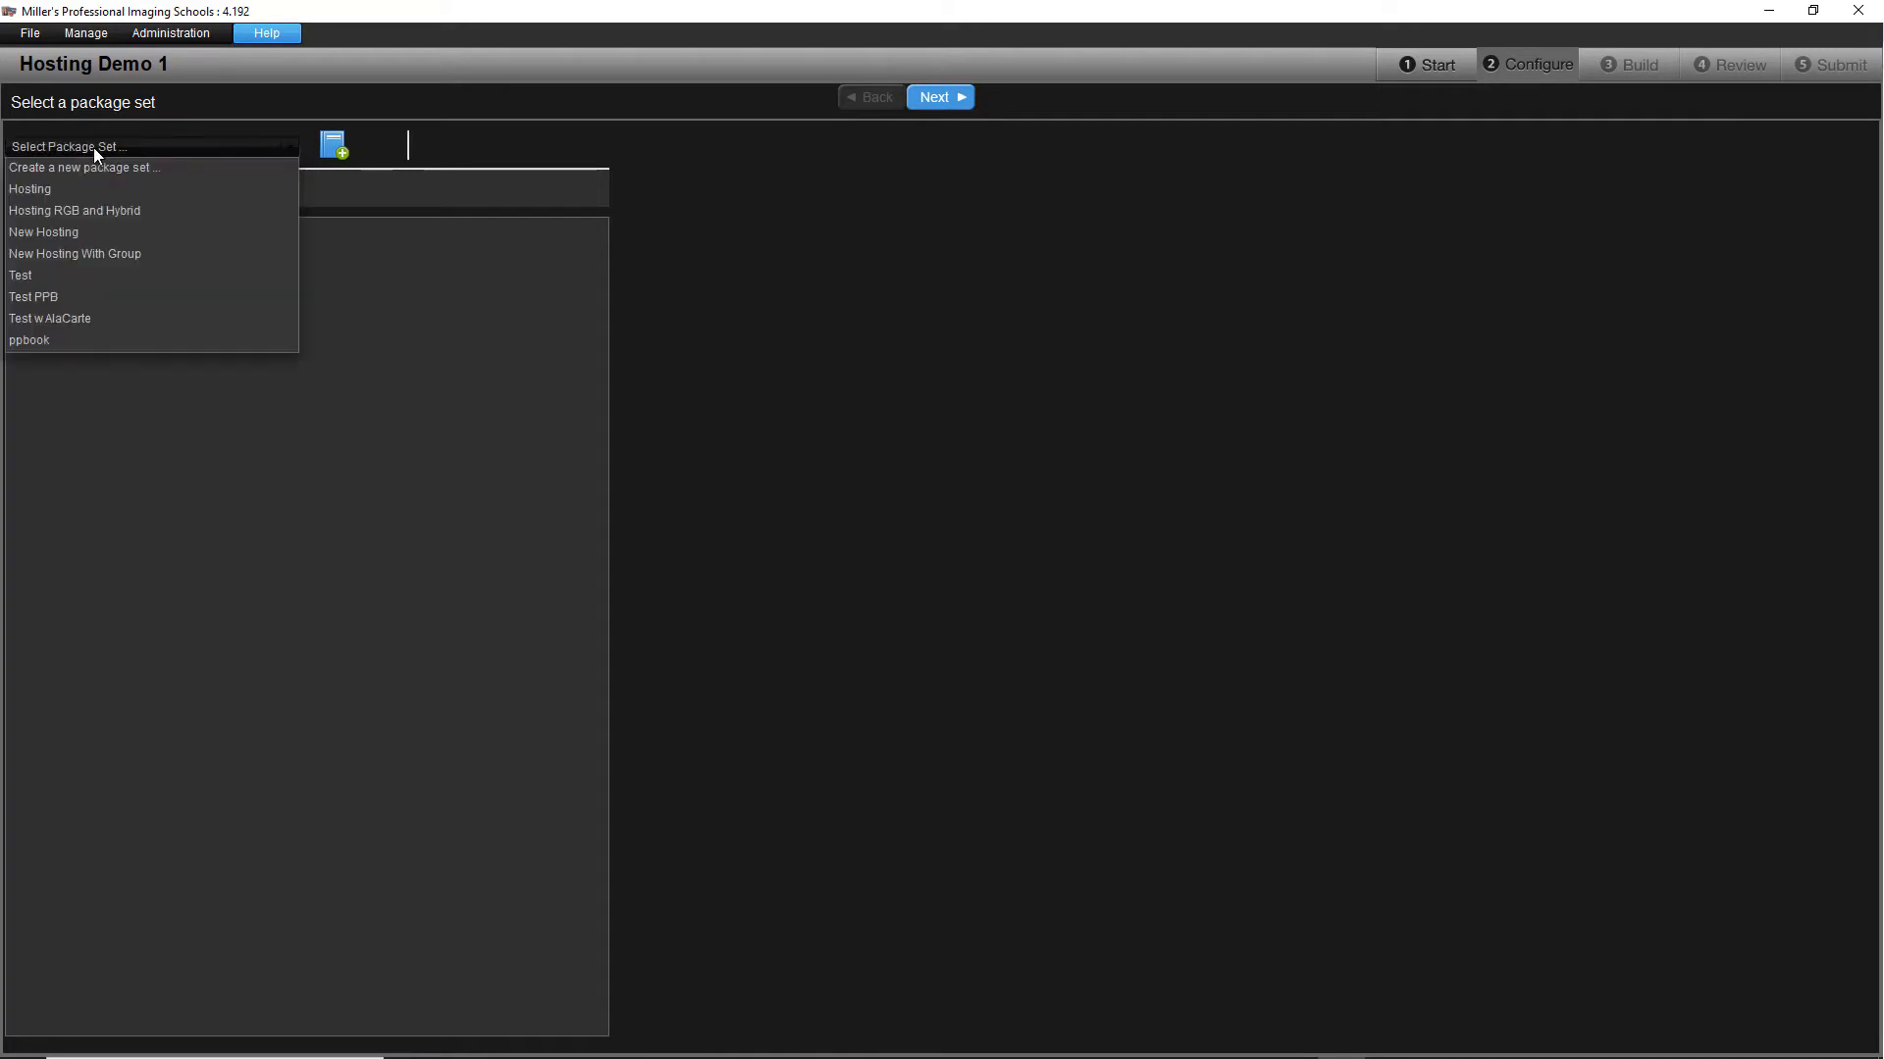
left_click(70, 271)
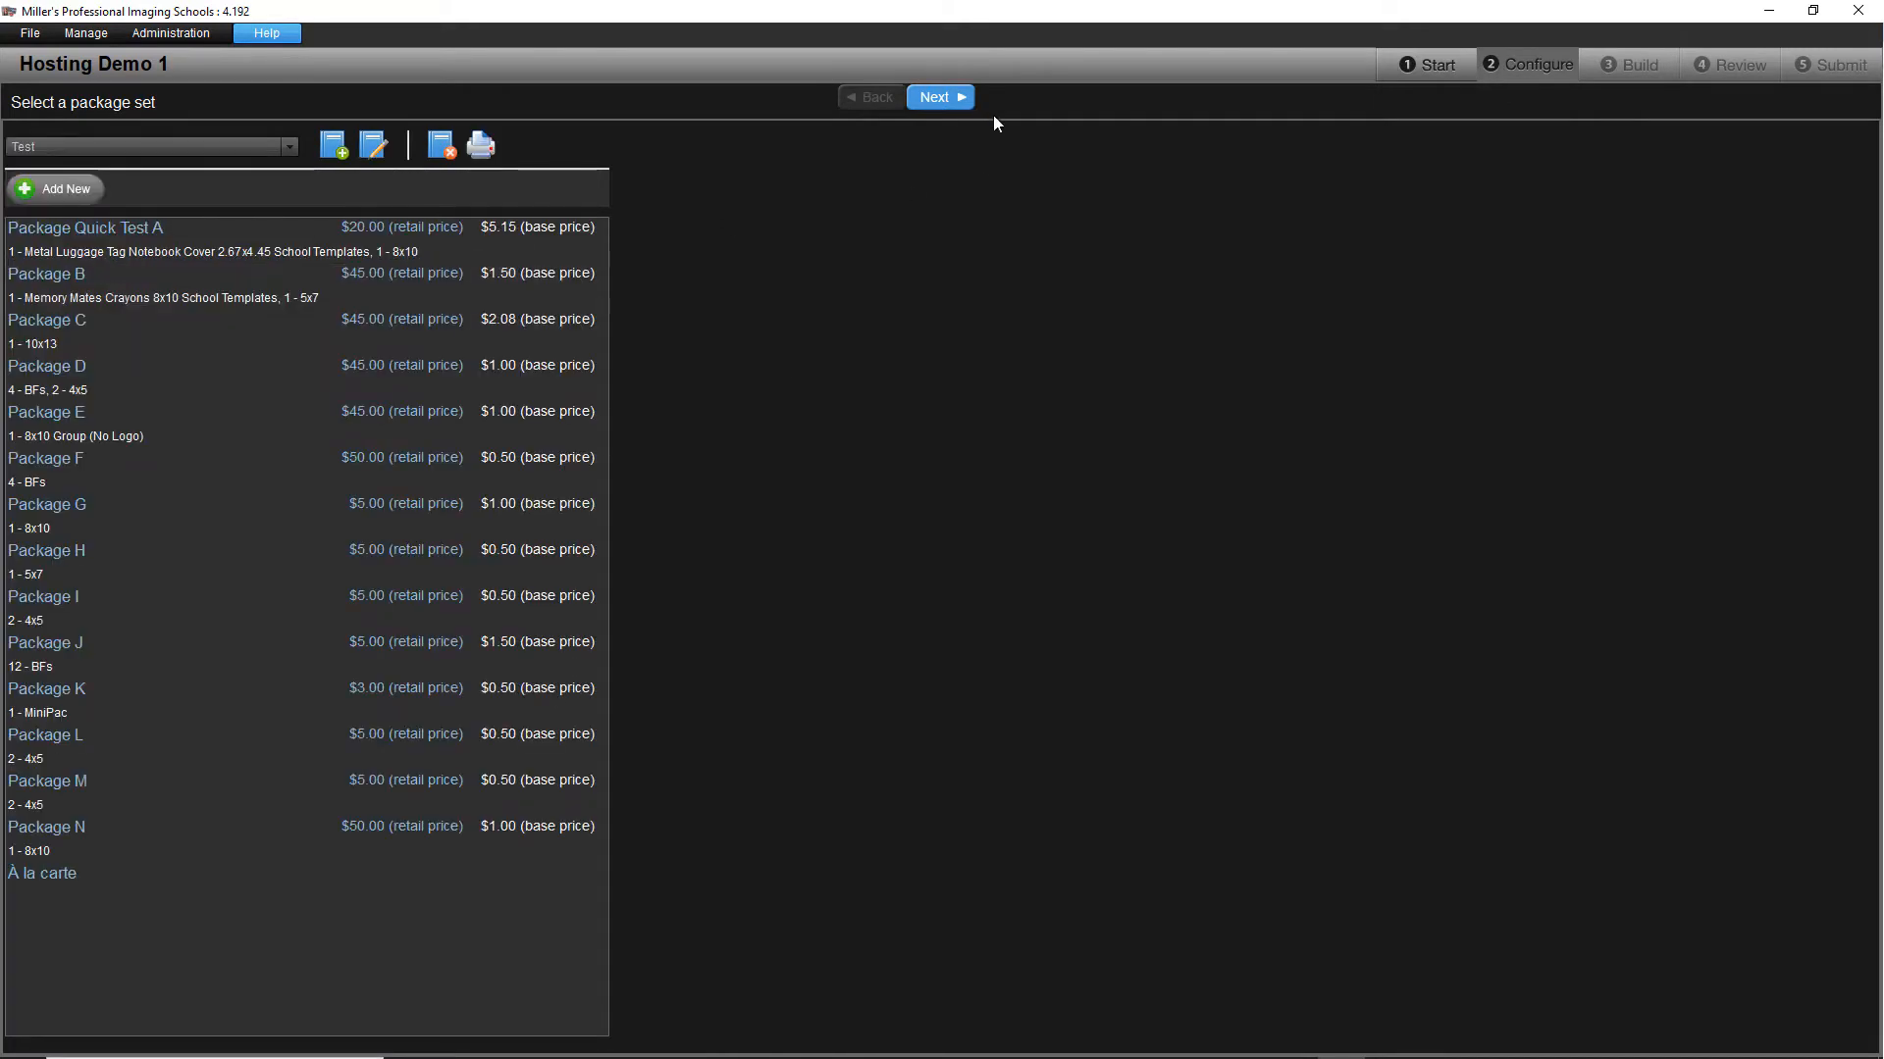
left_click(967, 97)
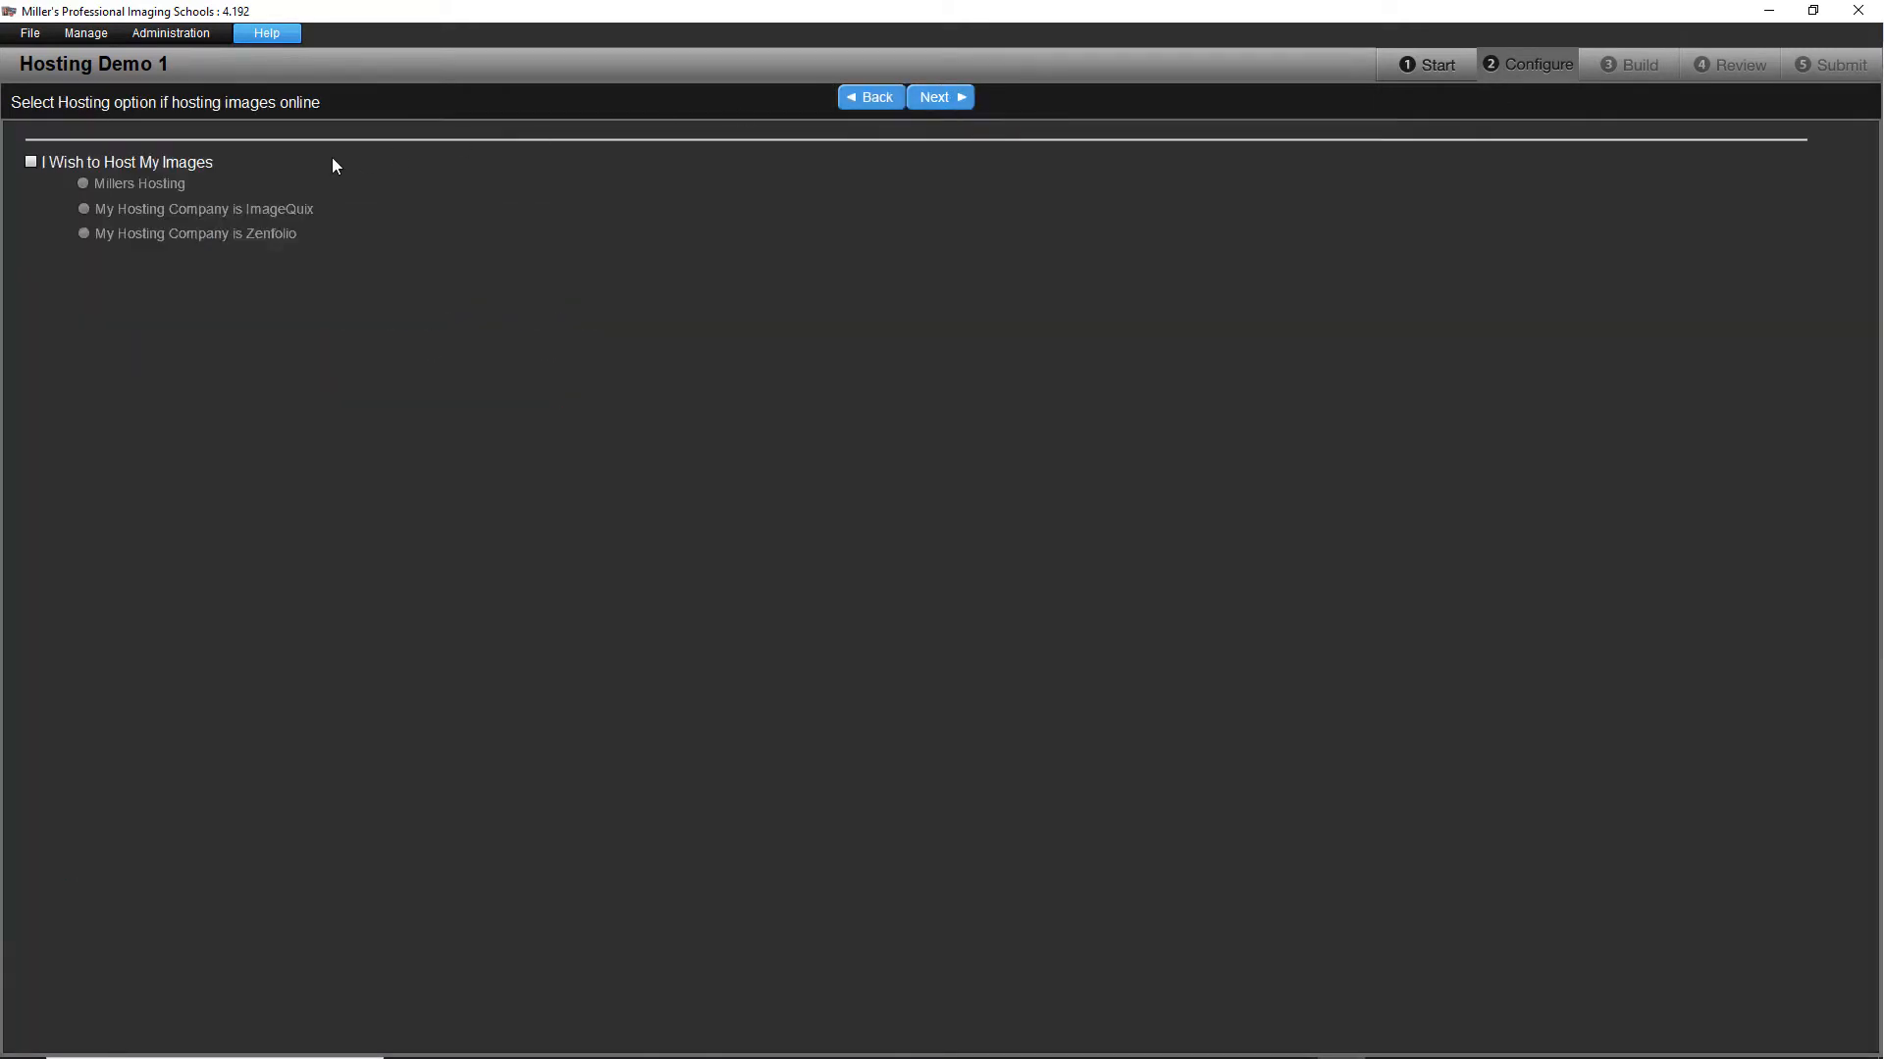
left_click(30, 163)
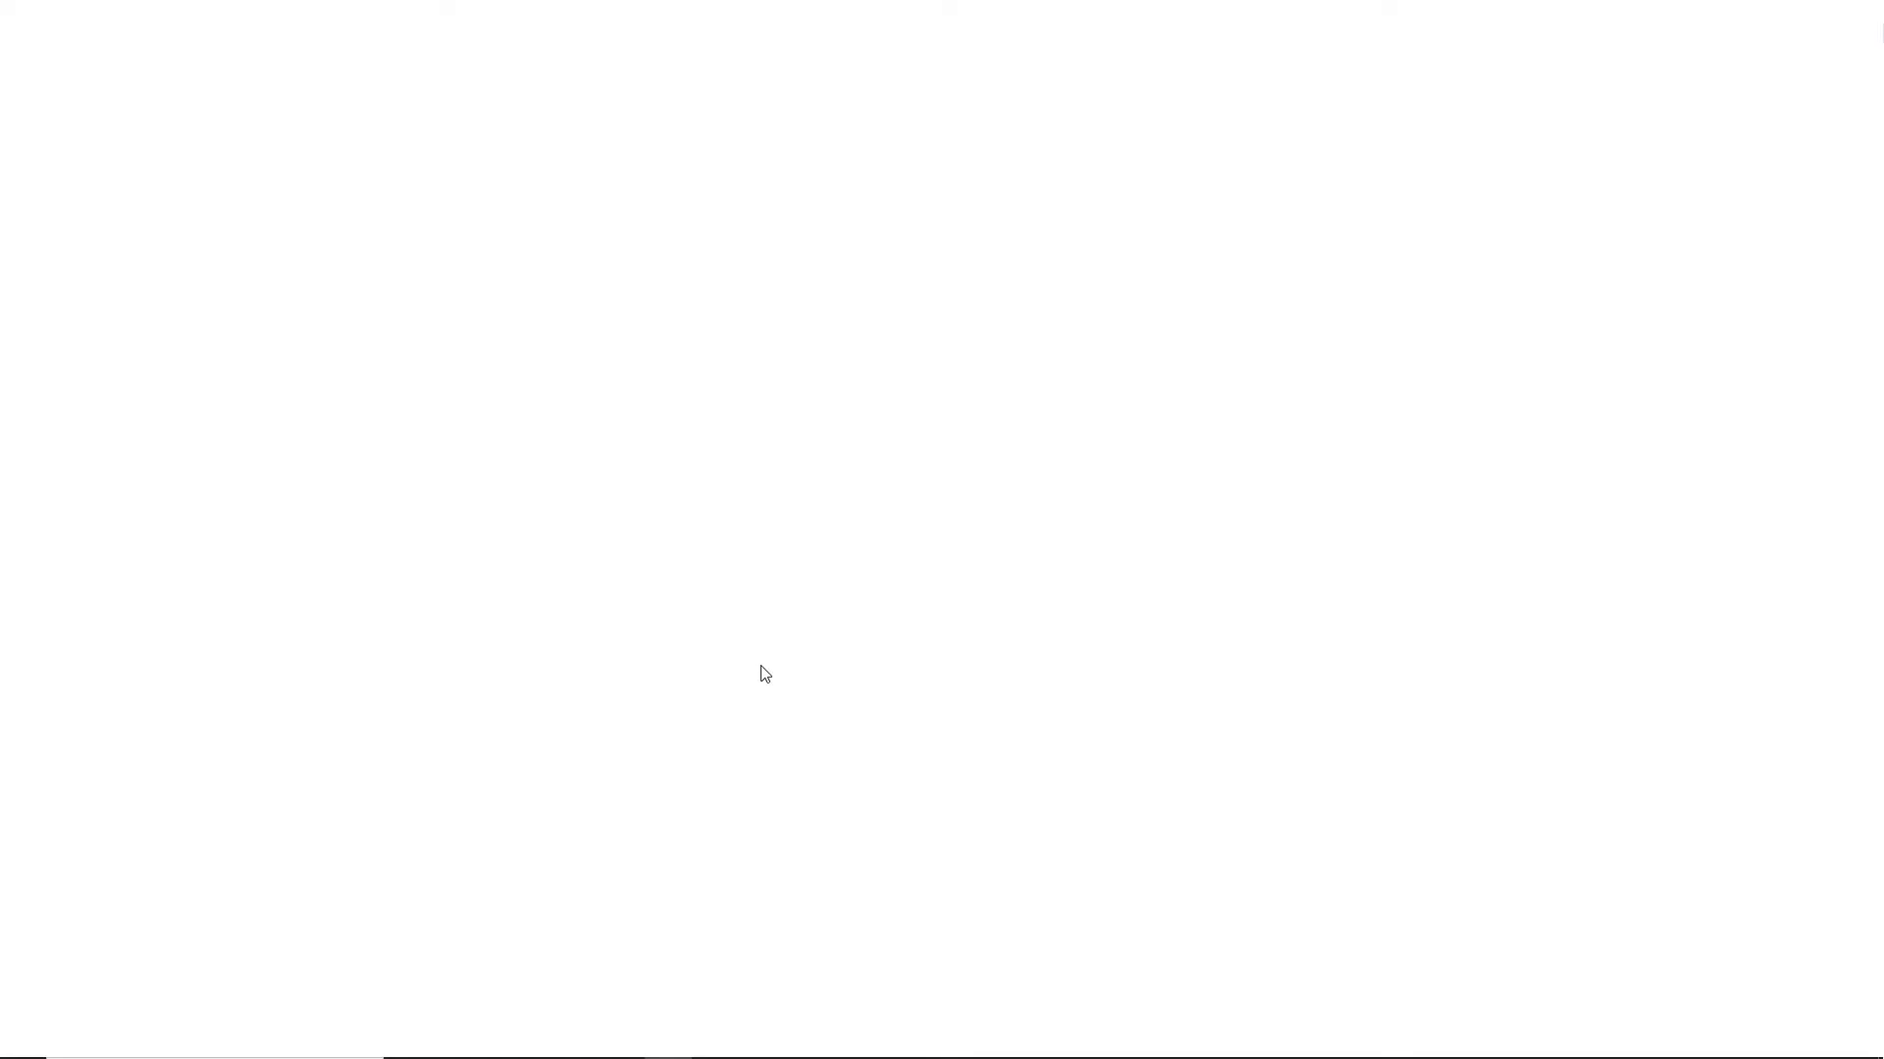
Step: In the browser's Online Marketplace setup form, enter the studio name, e-mail address and account password with its confirmation
left_click(645, 508)
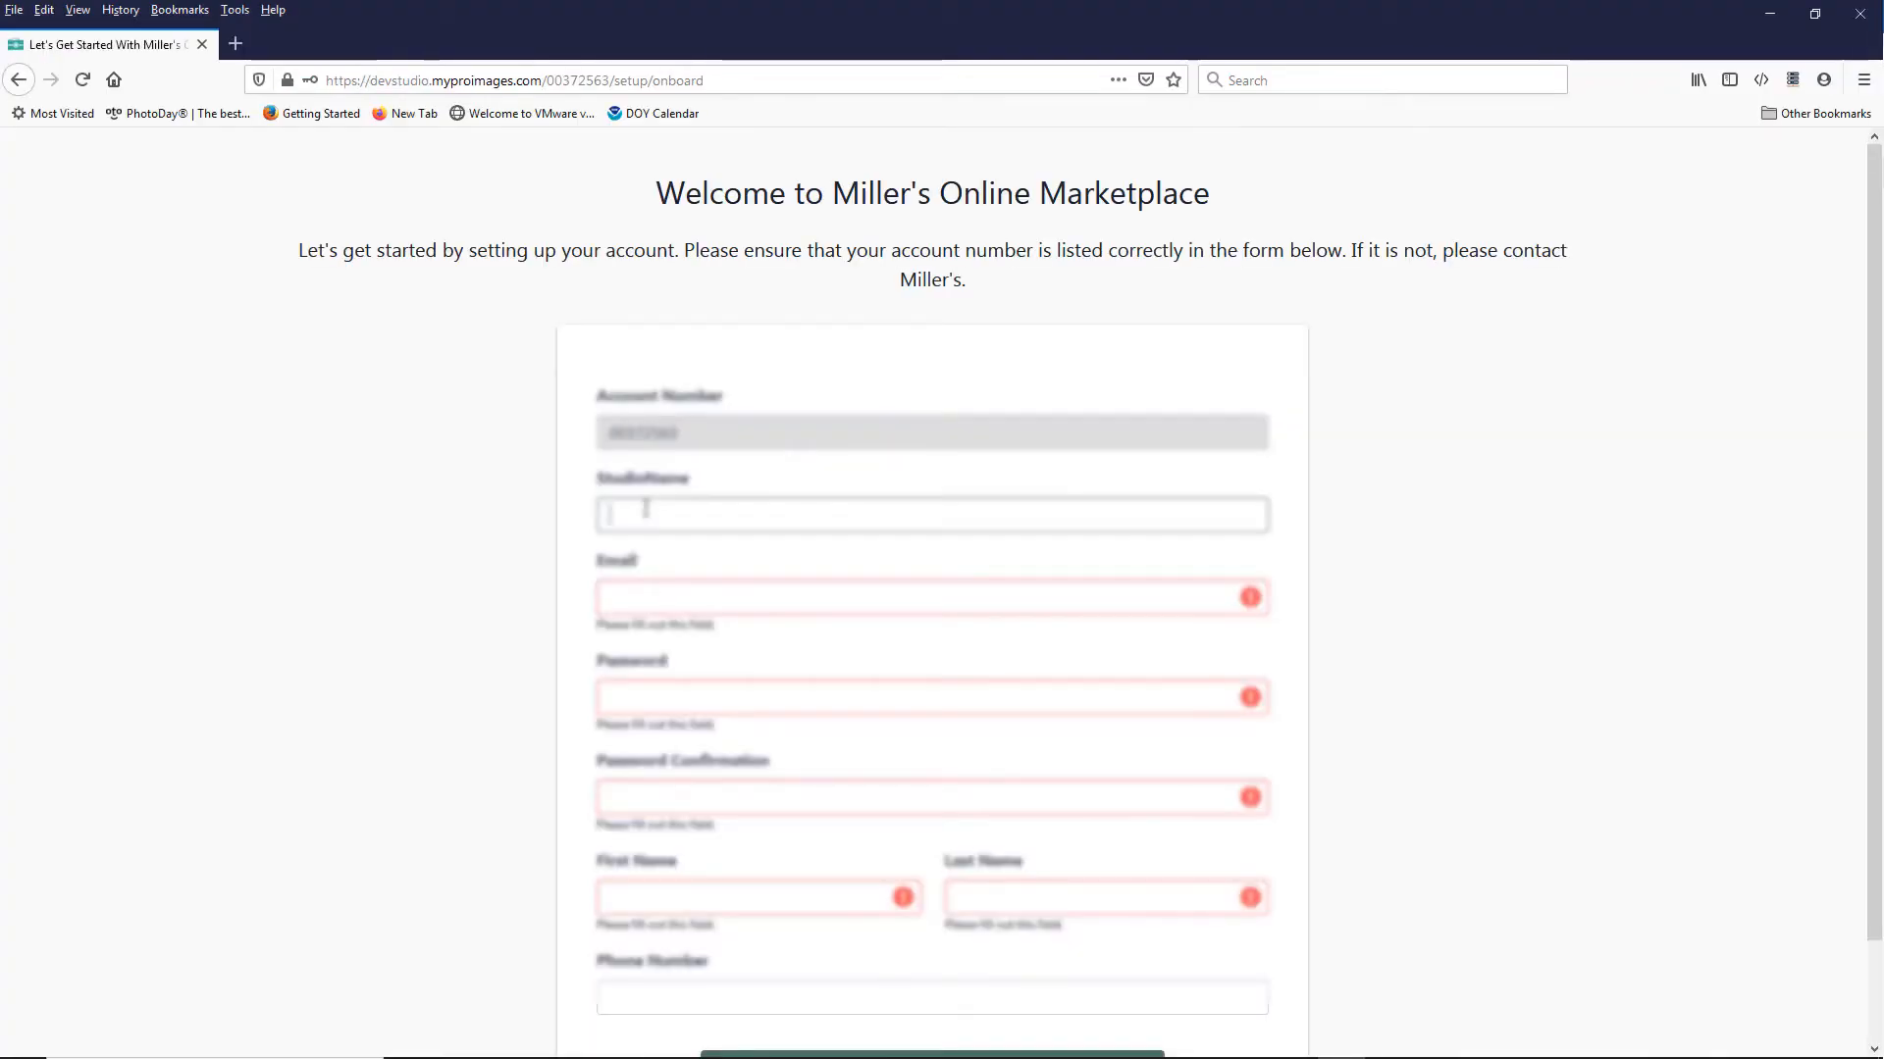
type("P")
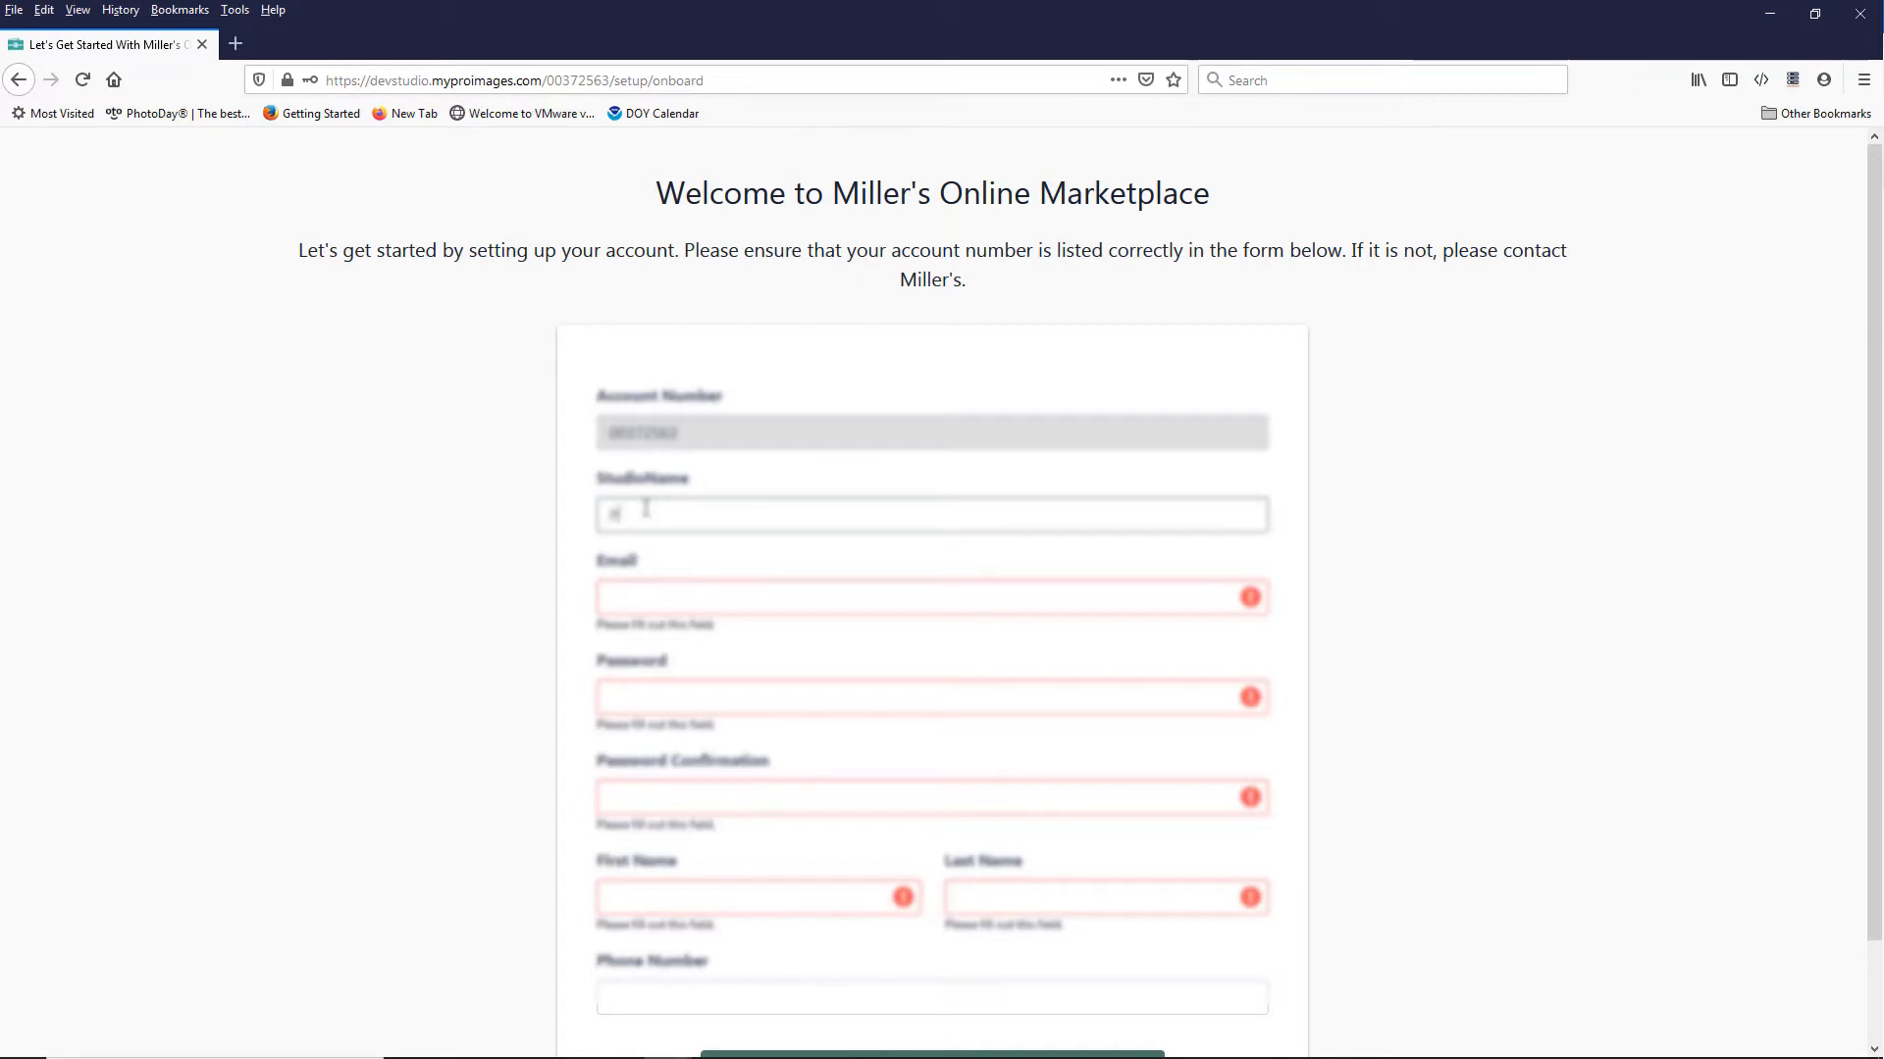
type("aul S")
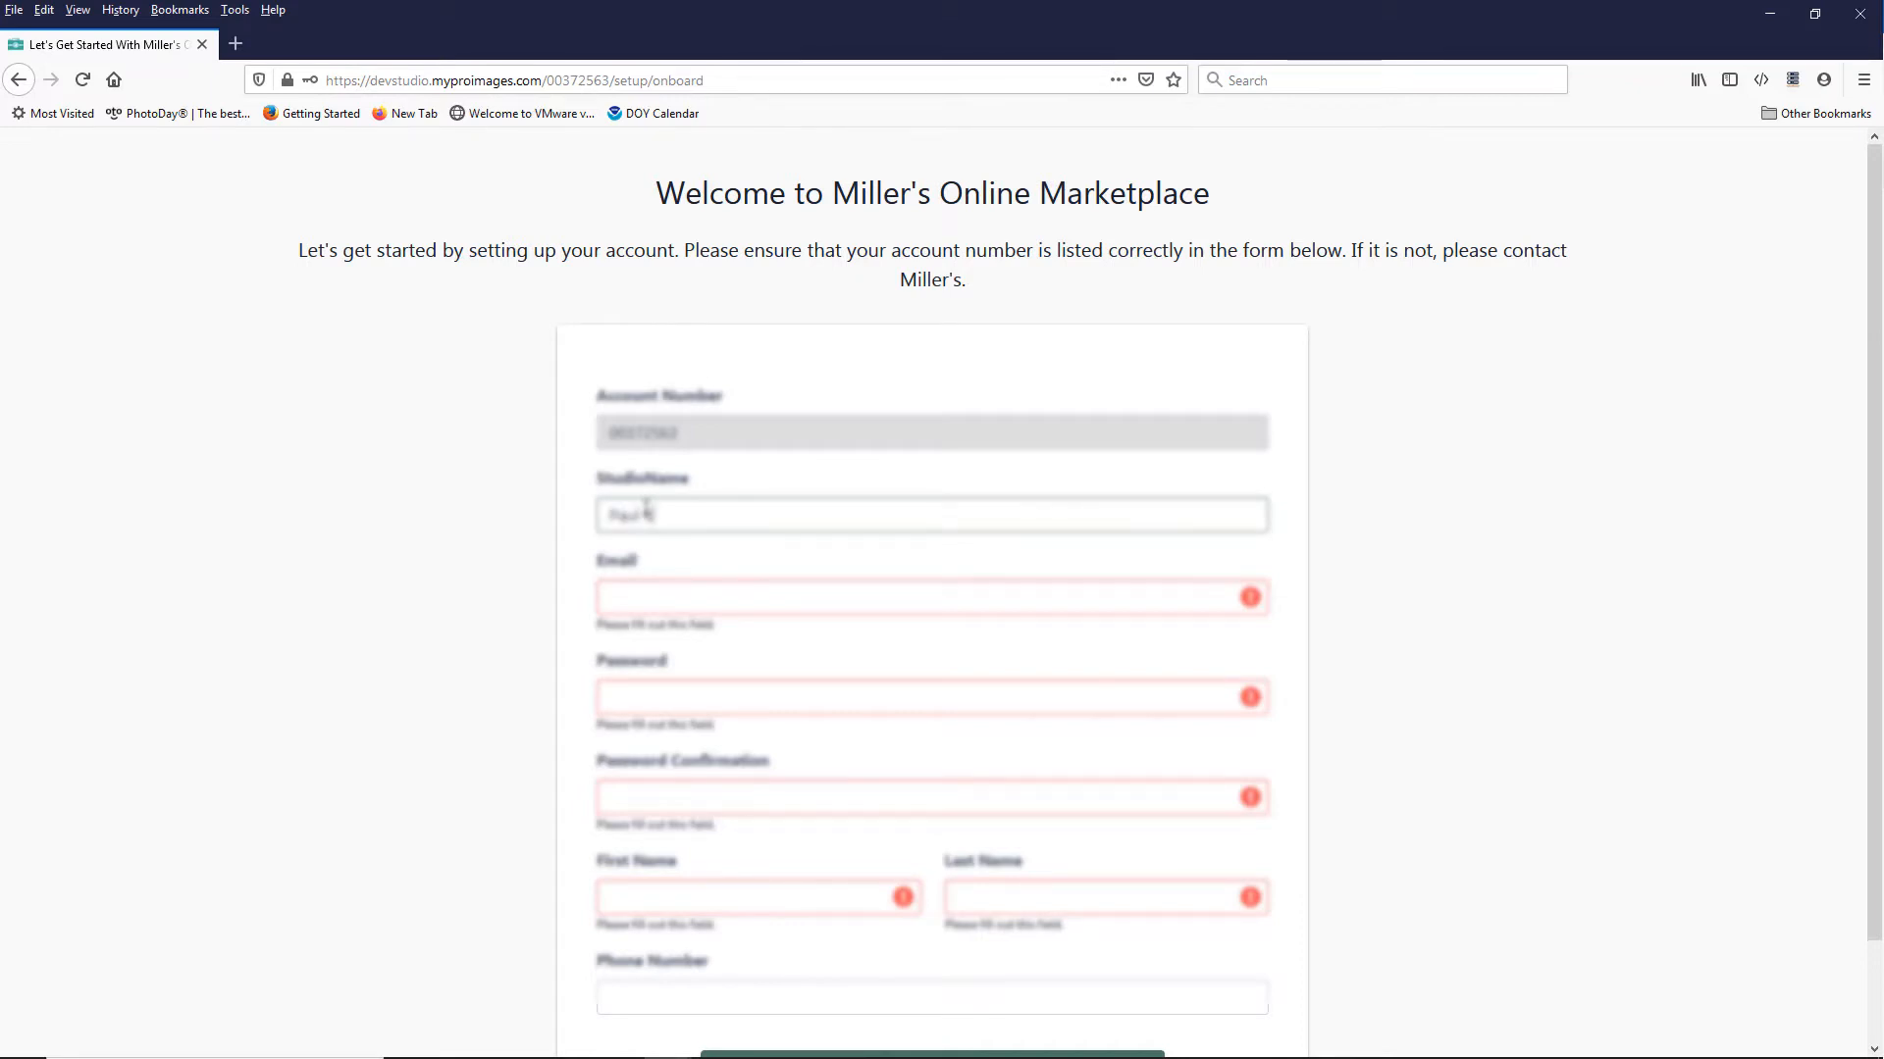
type("'s Test Studio")
left_click(638, 601)
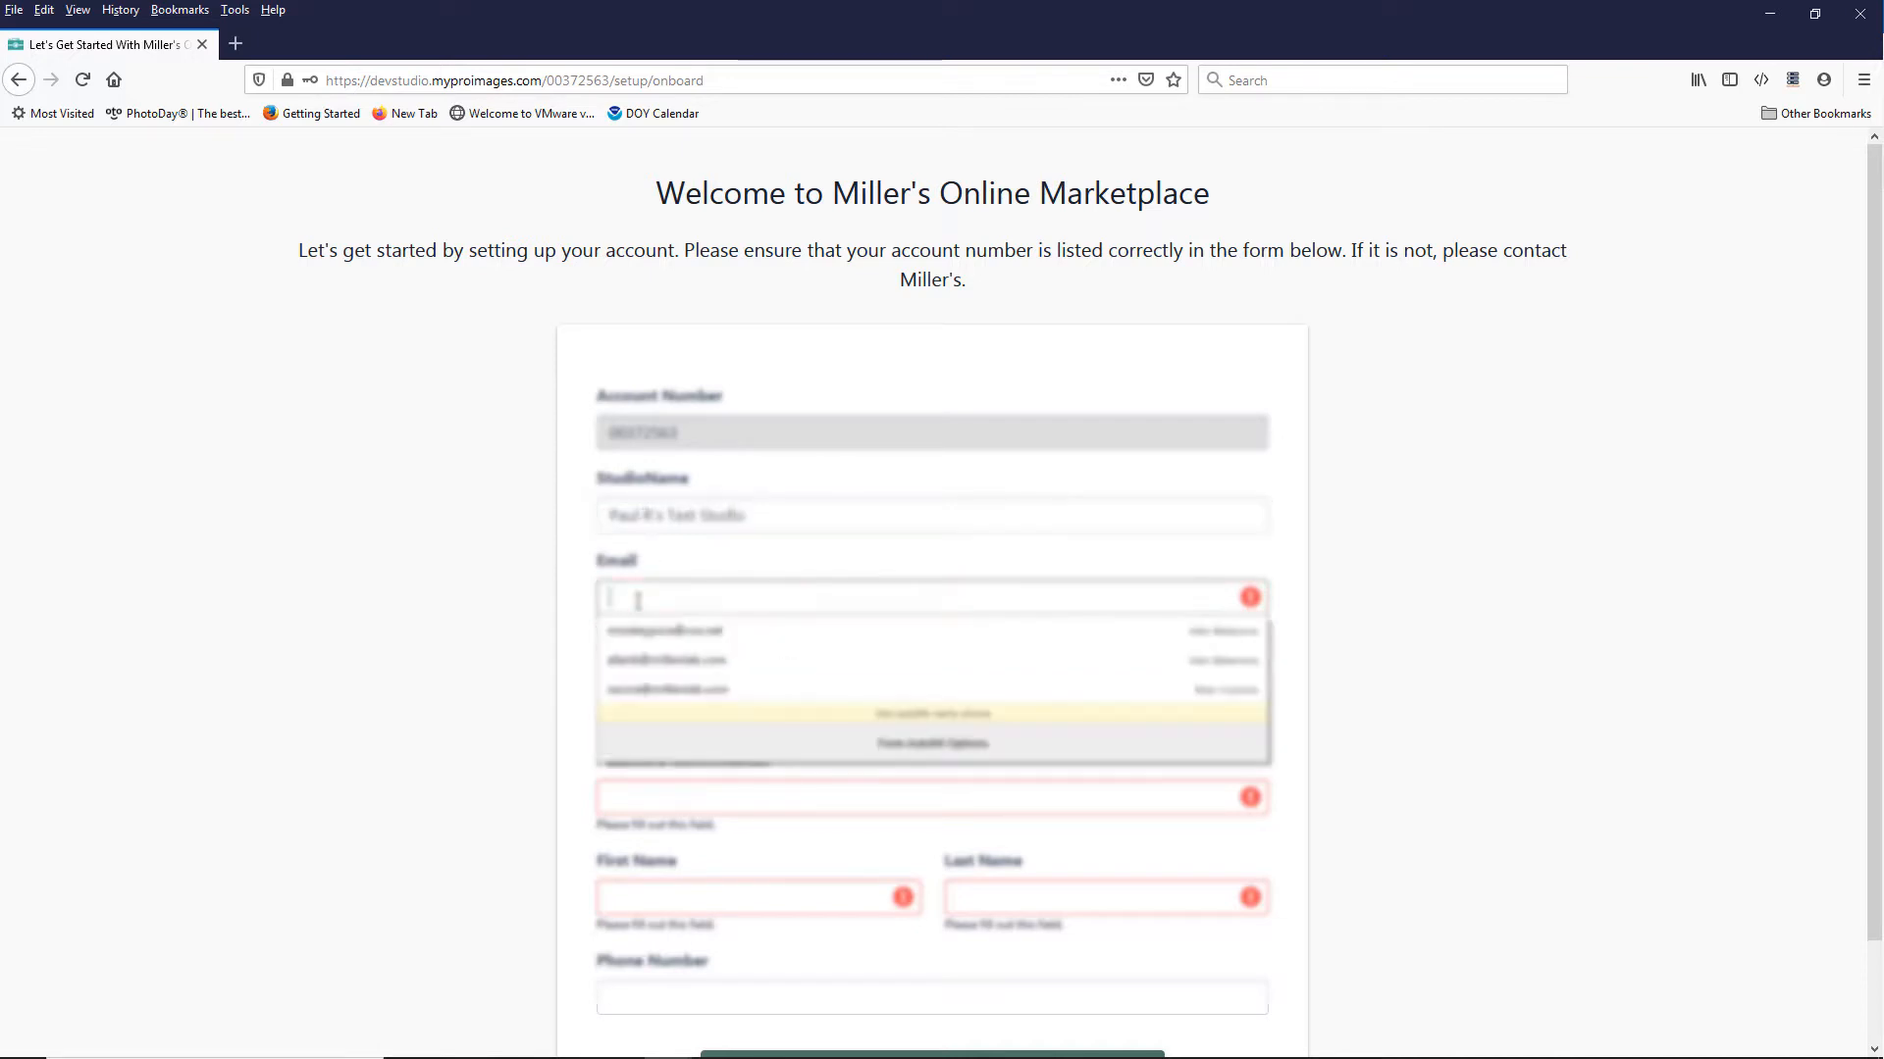
type("pau")
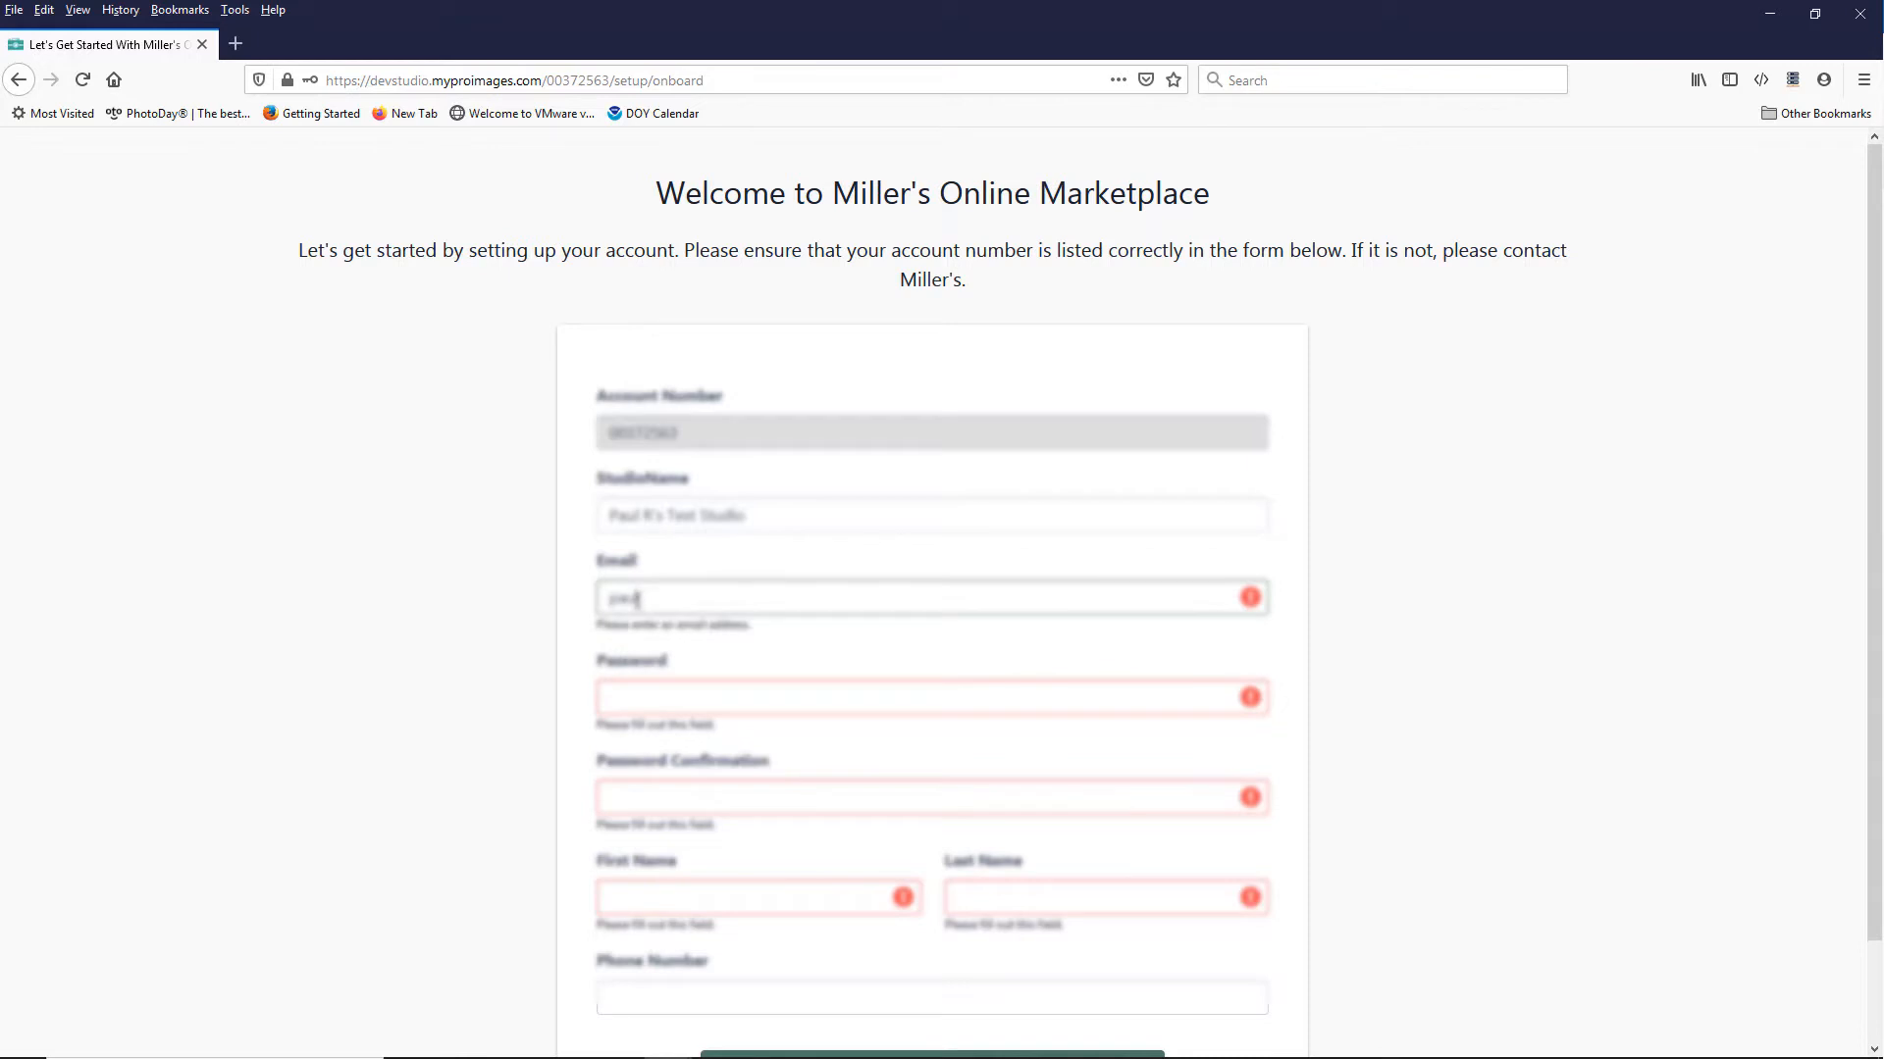
type("l")
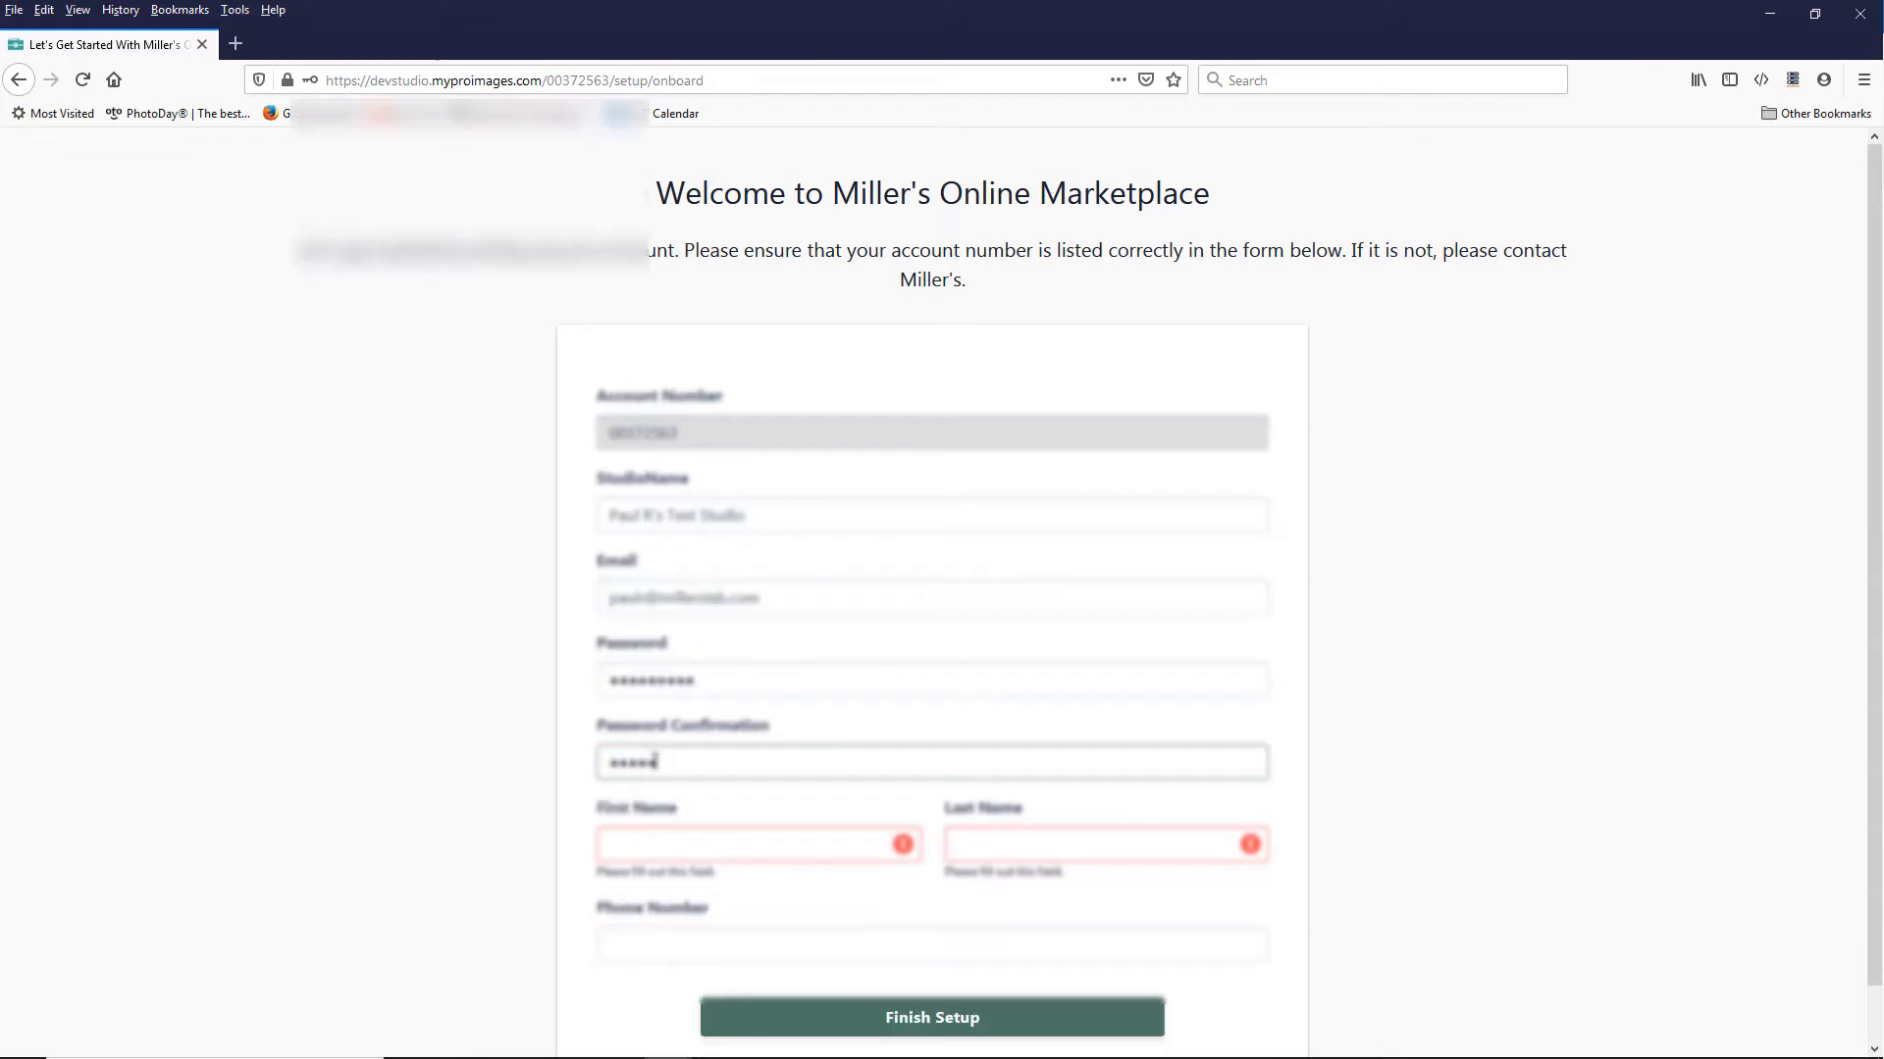
type("••••")
Step: Enter the account holder's first name, last name and phone number, and finish the account setup
left_click(664, 850)
key("Tab")
key("Tab")
type("555-5")
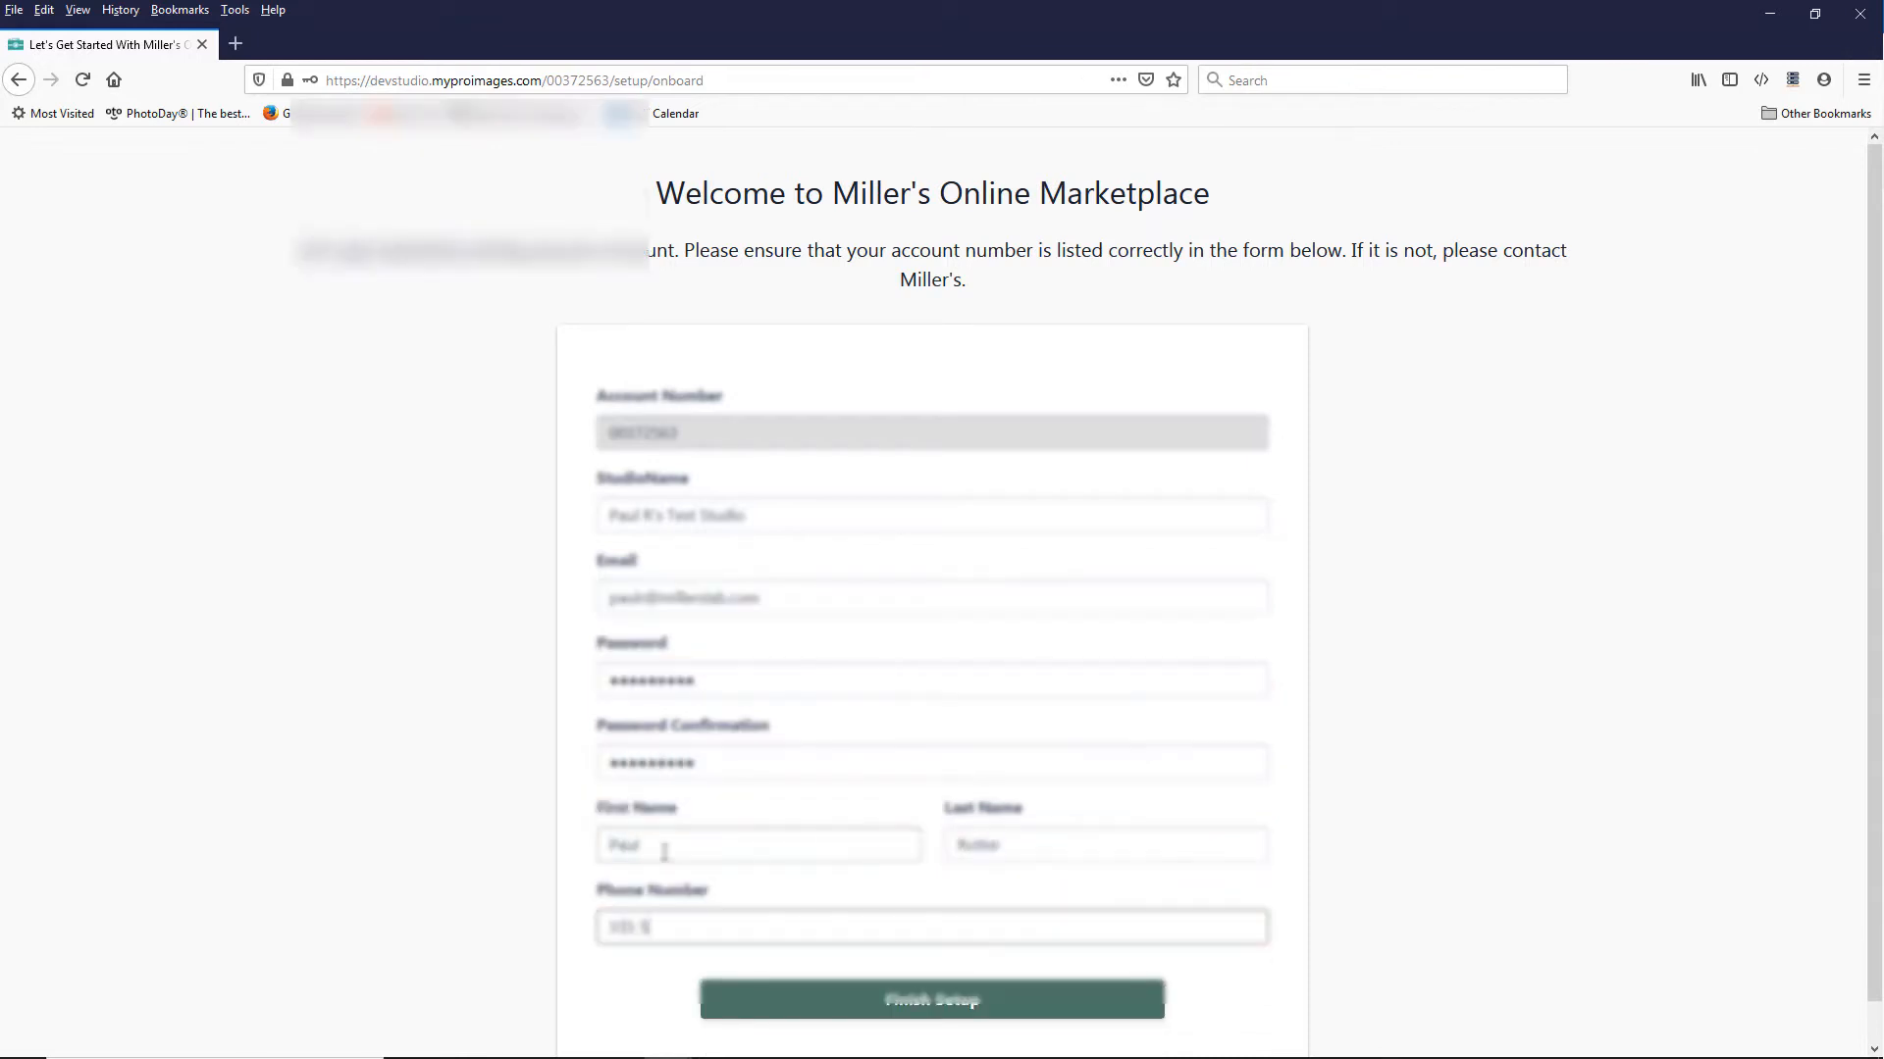
left_click(879, 1008)
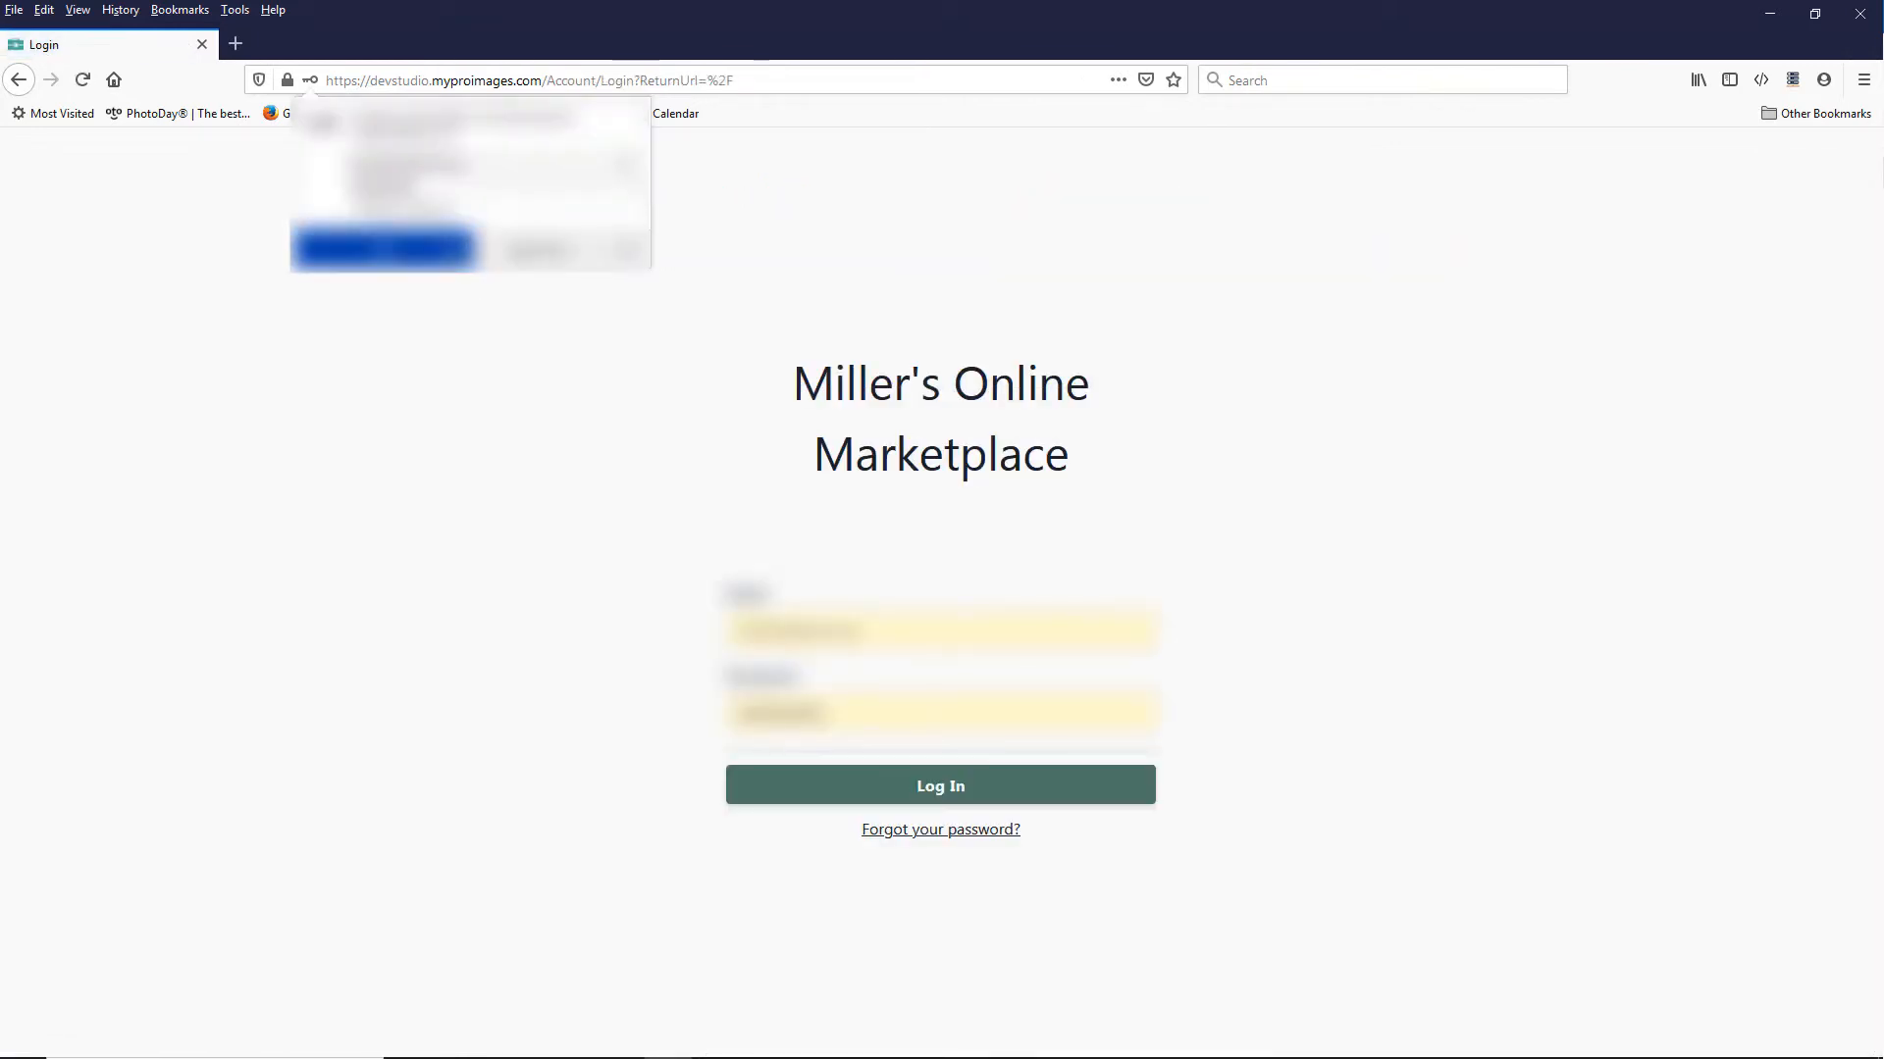
Step: Log in to Miller's Online Marketplace with the account e-mail and password, without saving the credentials in the browser
left_click(546, 251)
left_click_drag(891, 639, 500, 647)
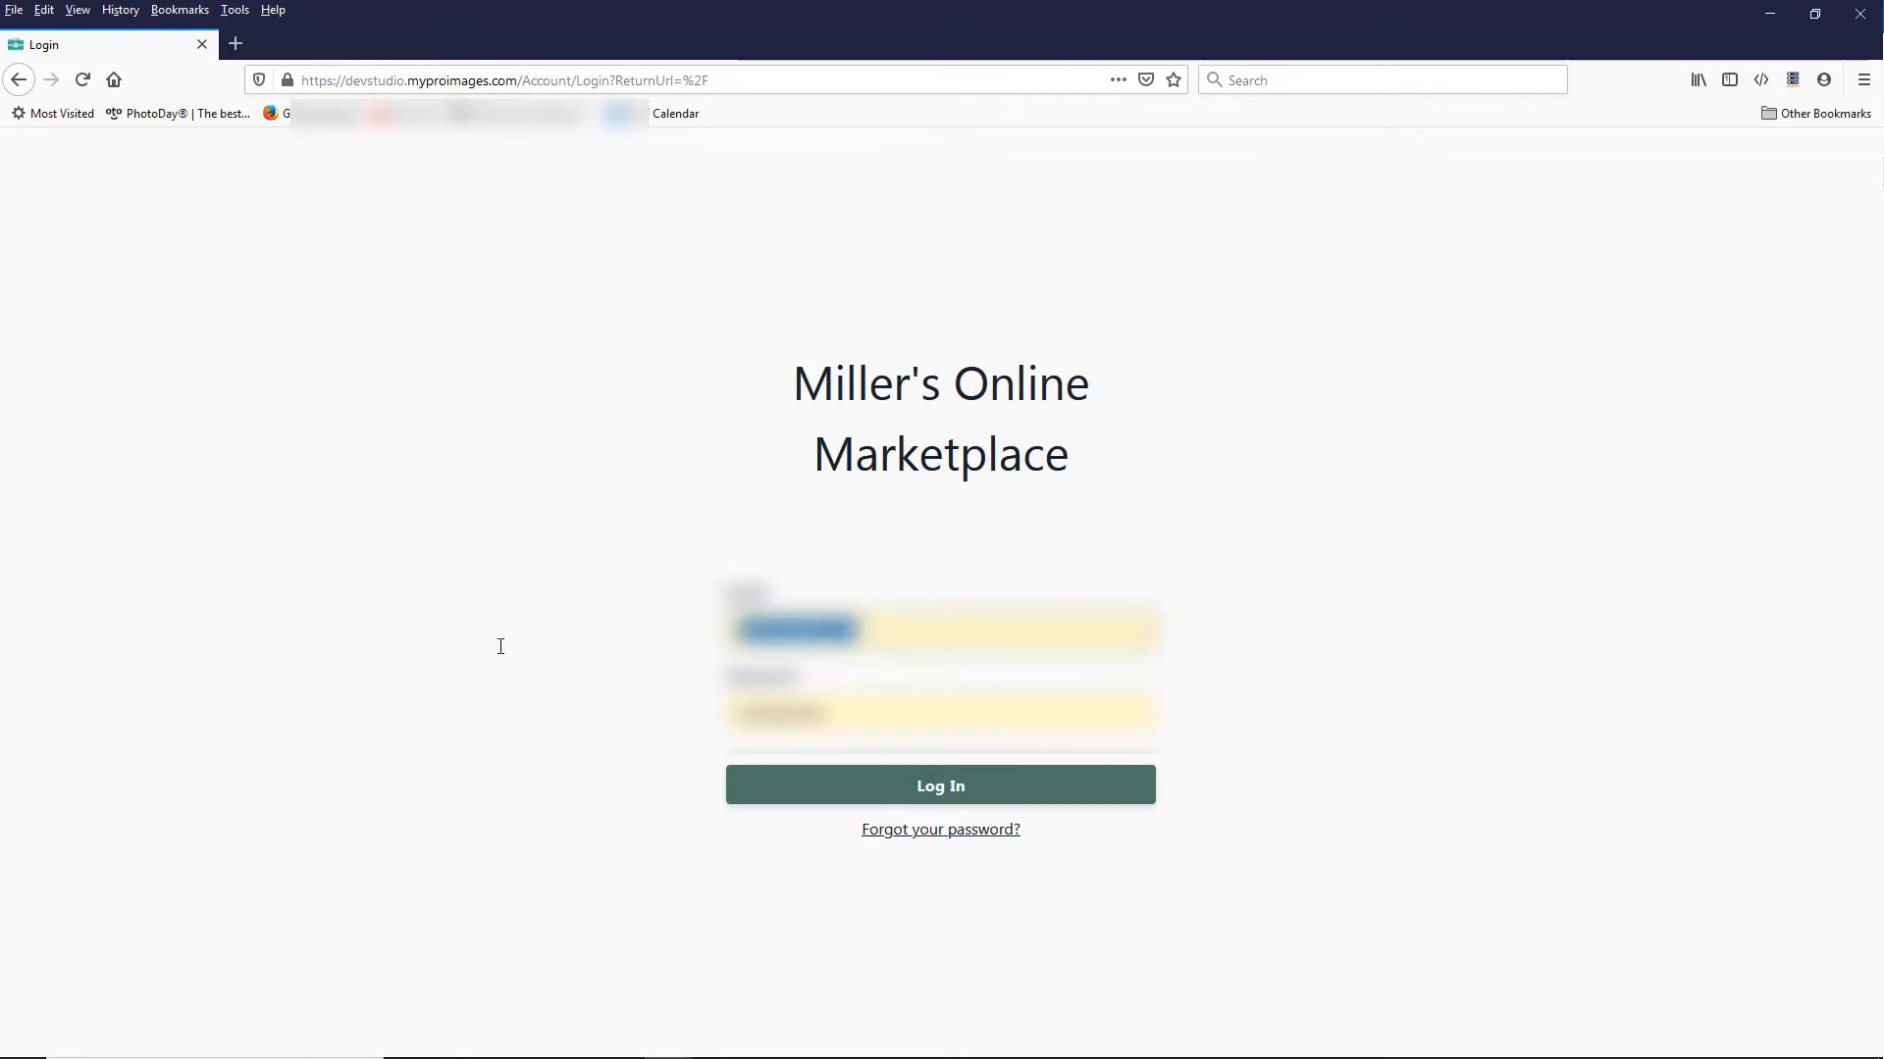
type("••••••••••••••")
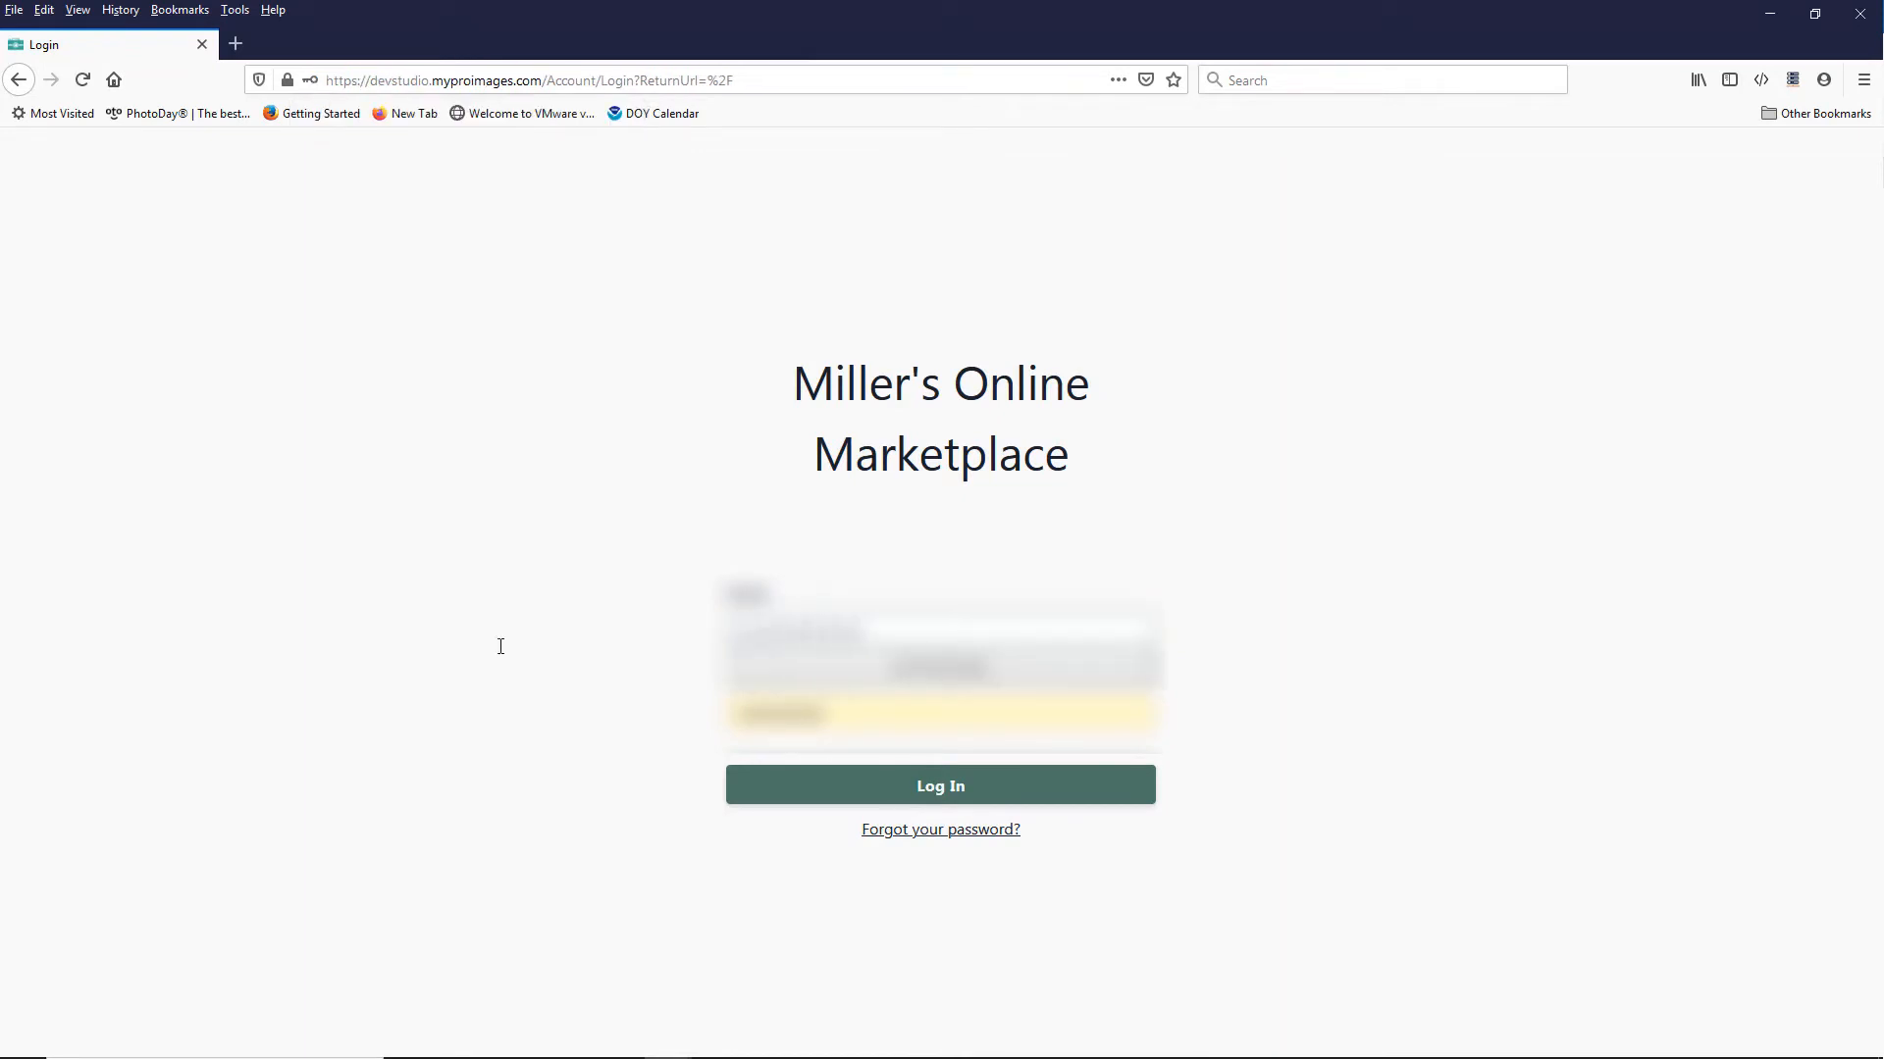
key("Tab")
type("••••••••••")
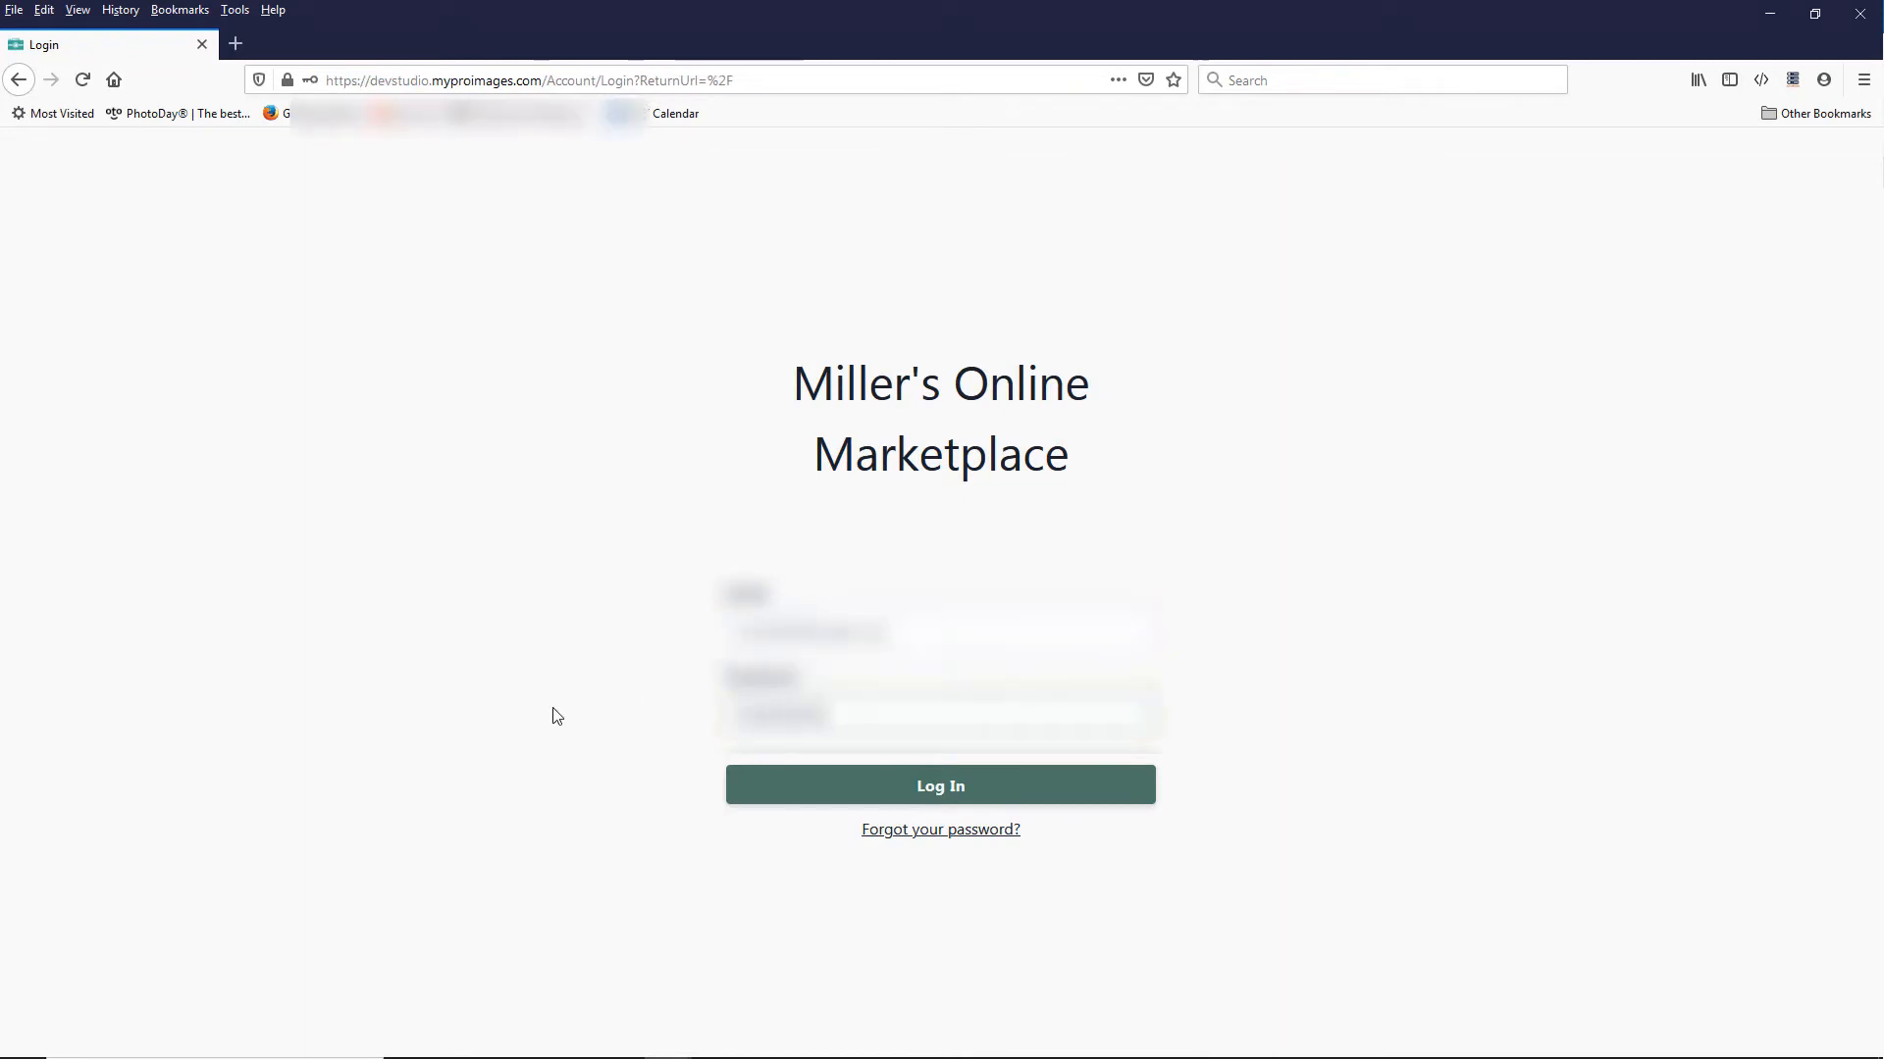
left_click(979, 787)
left_click(345, 243)
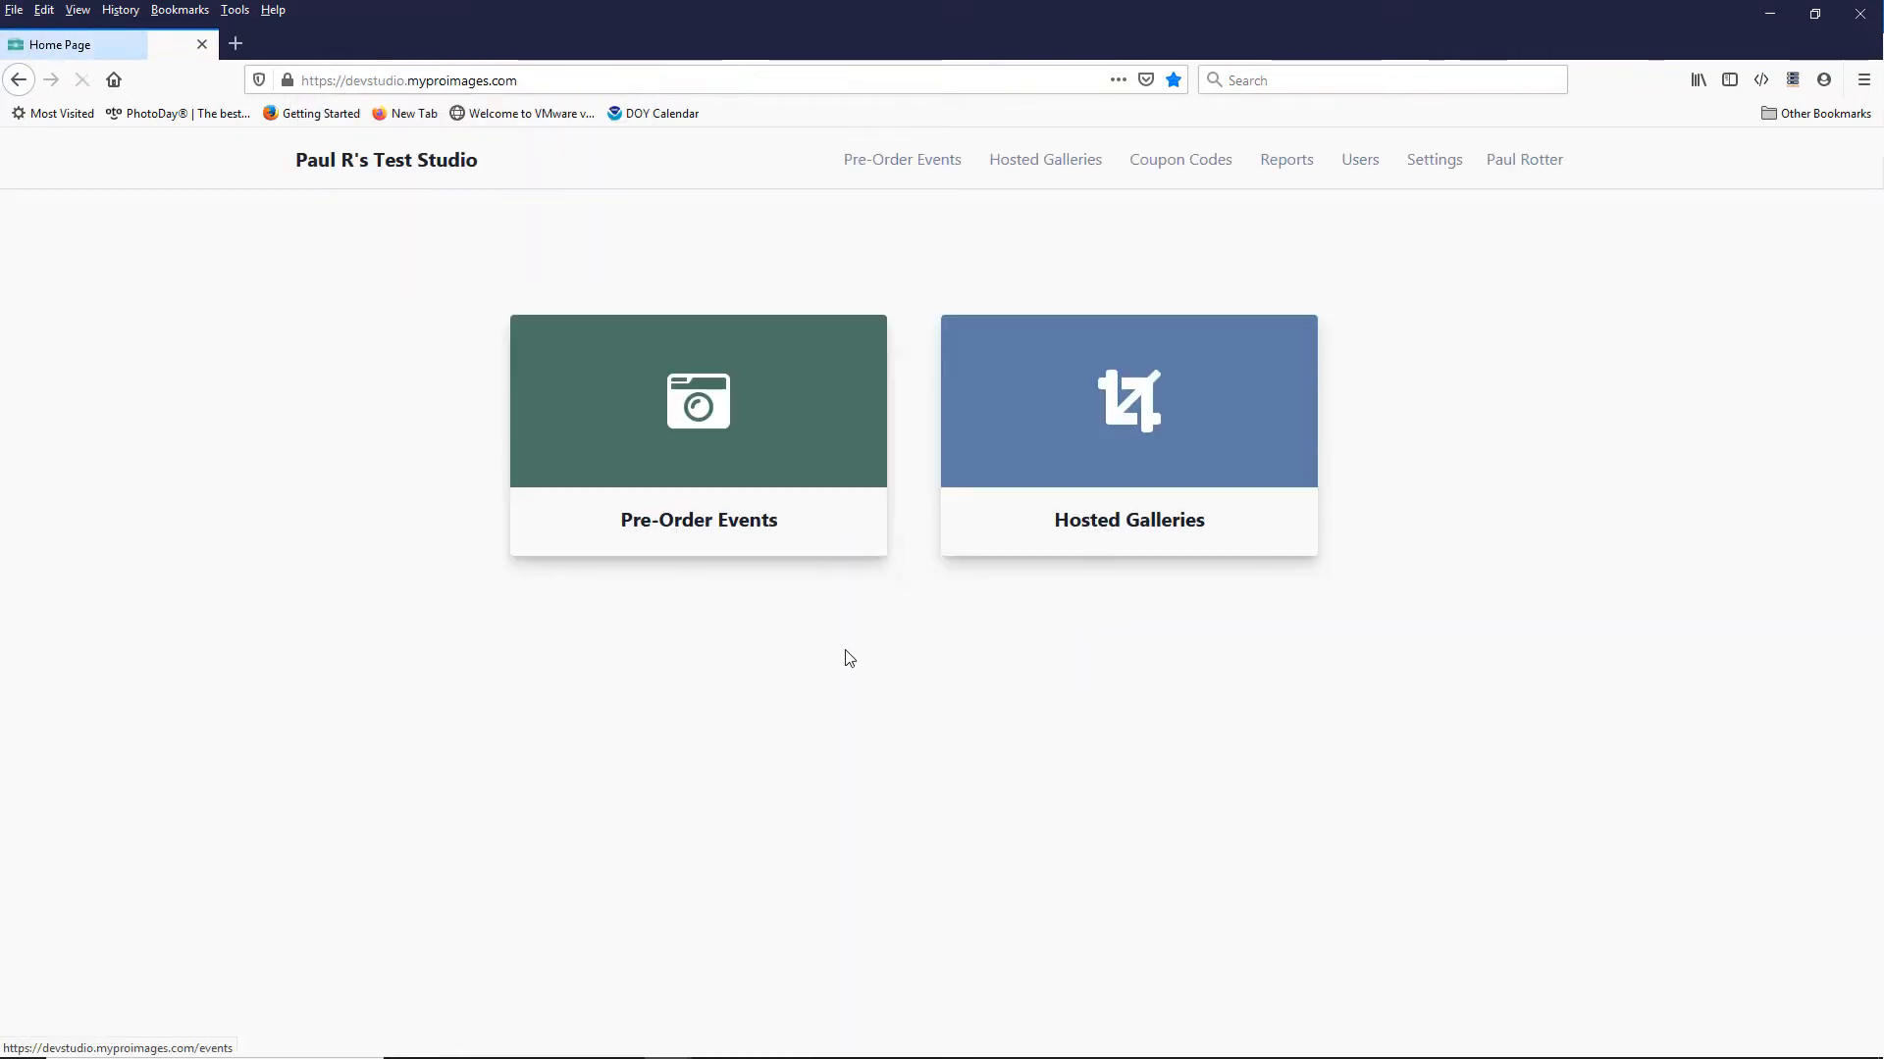
Step: Open the studio settings and connect the Online Marketplace account to the existing Stripe account
left_click(1070, 455)
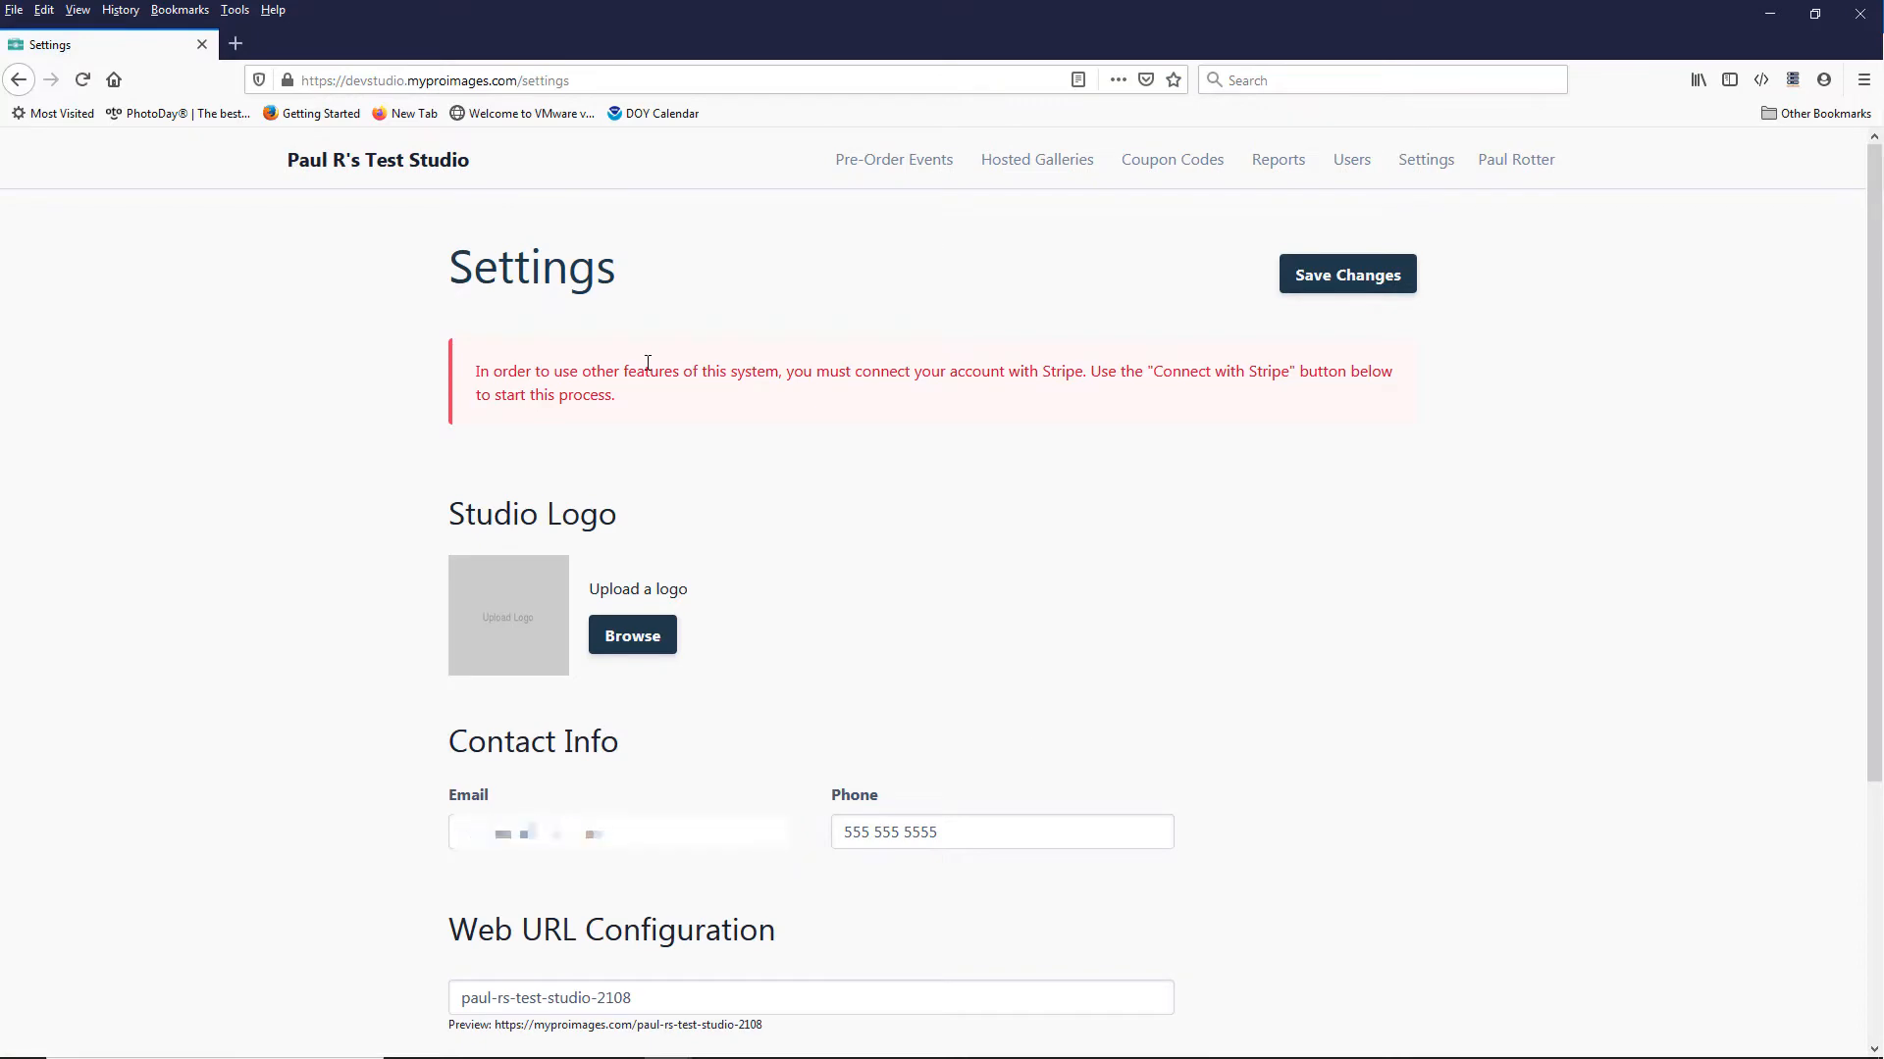
scroll(648, 363, "down", 3)
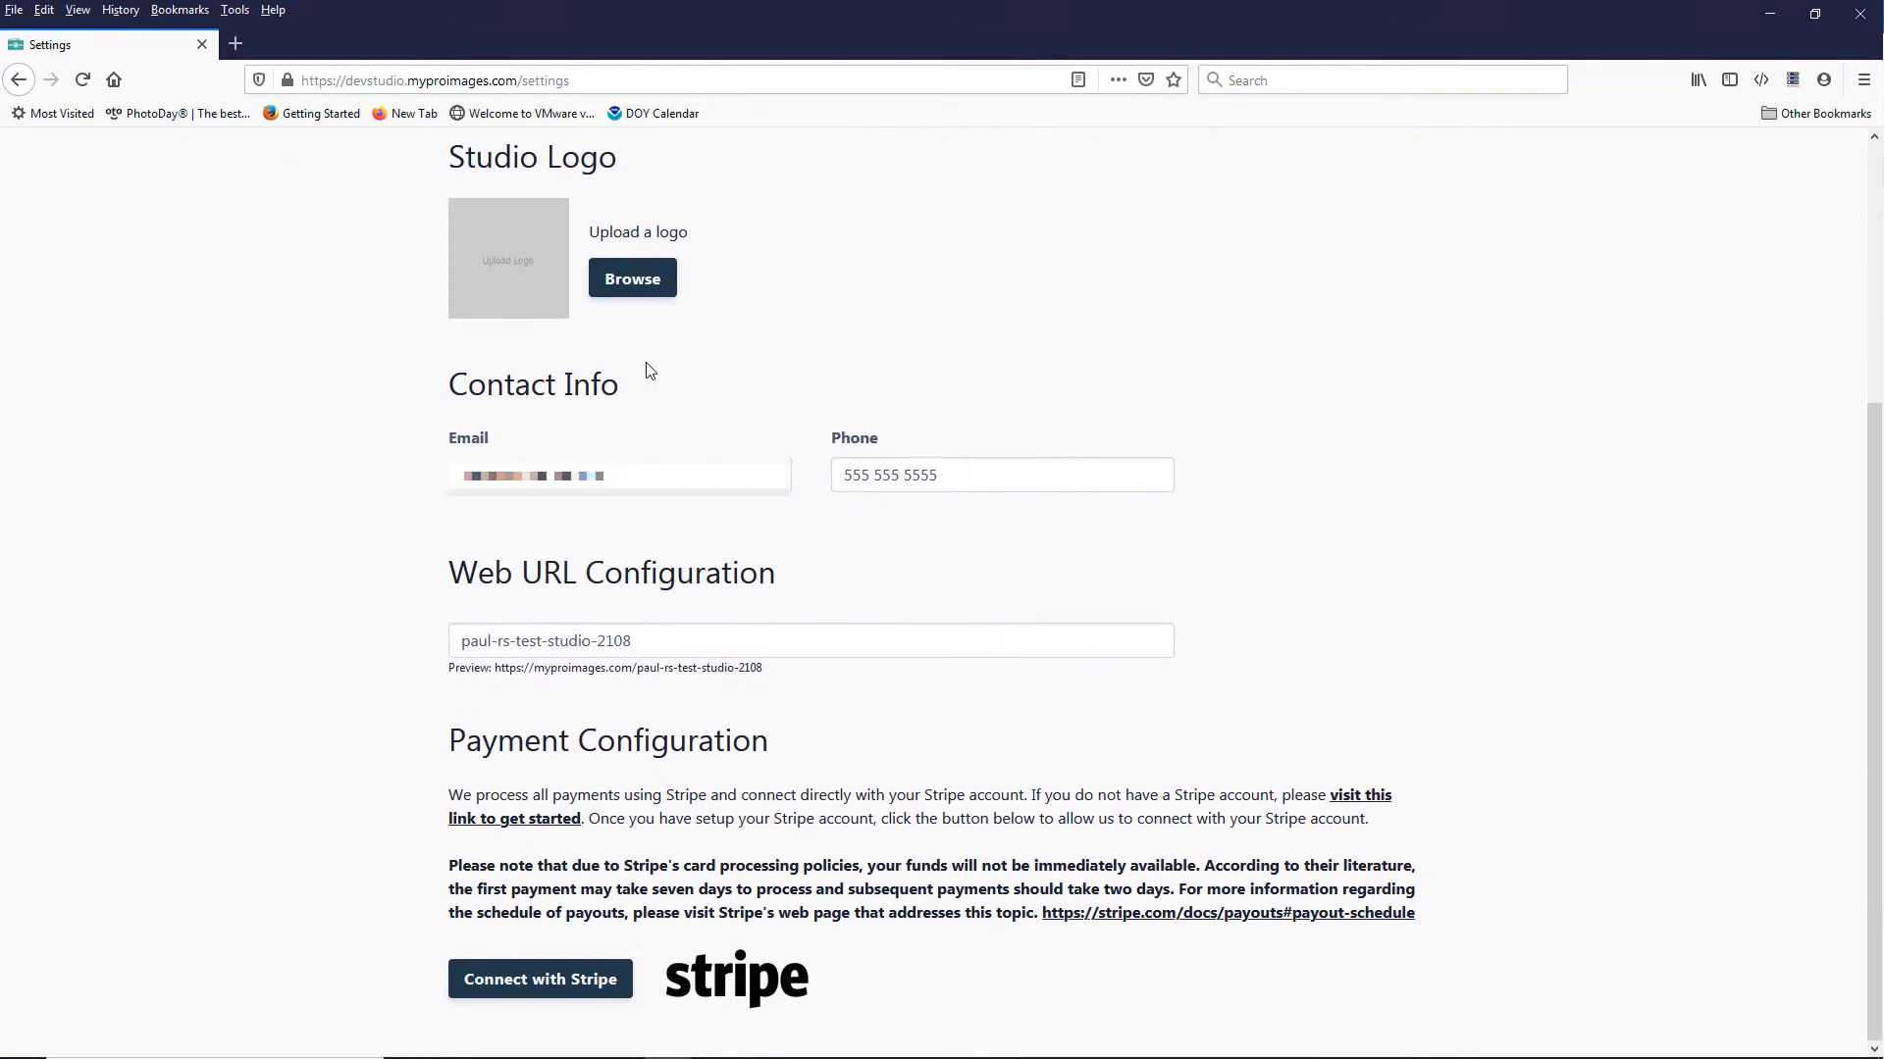
left_click(552, 980)
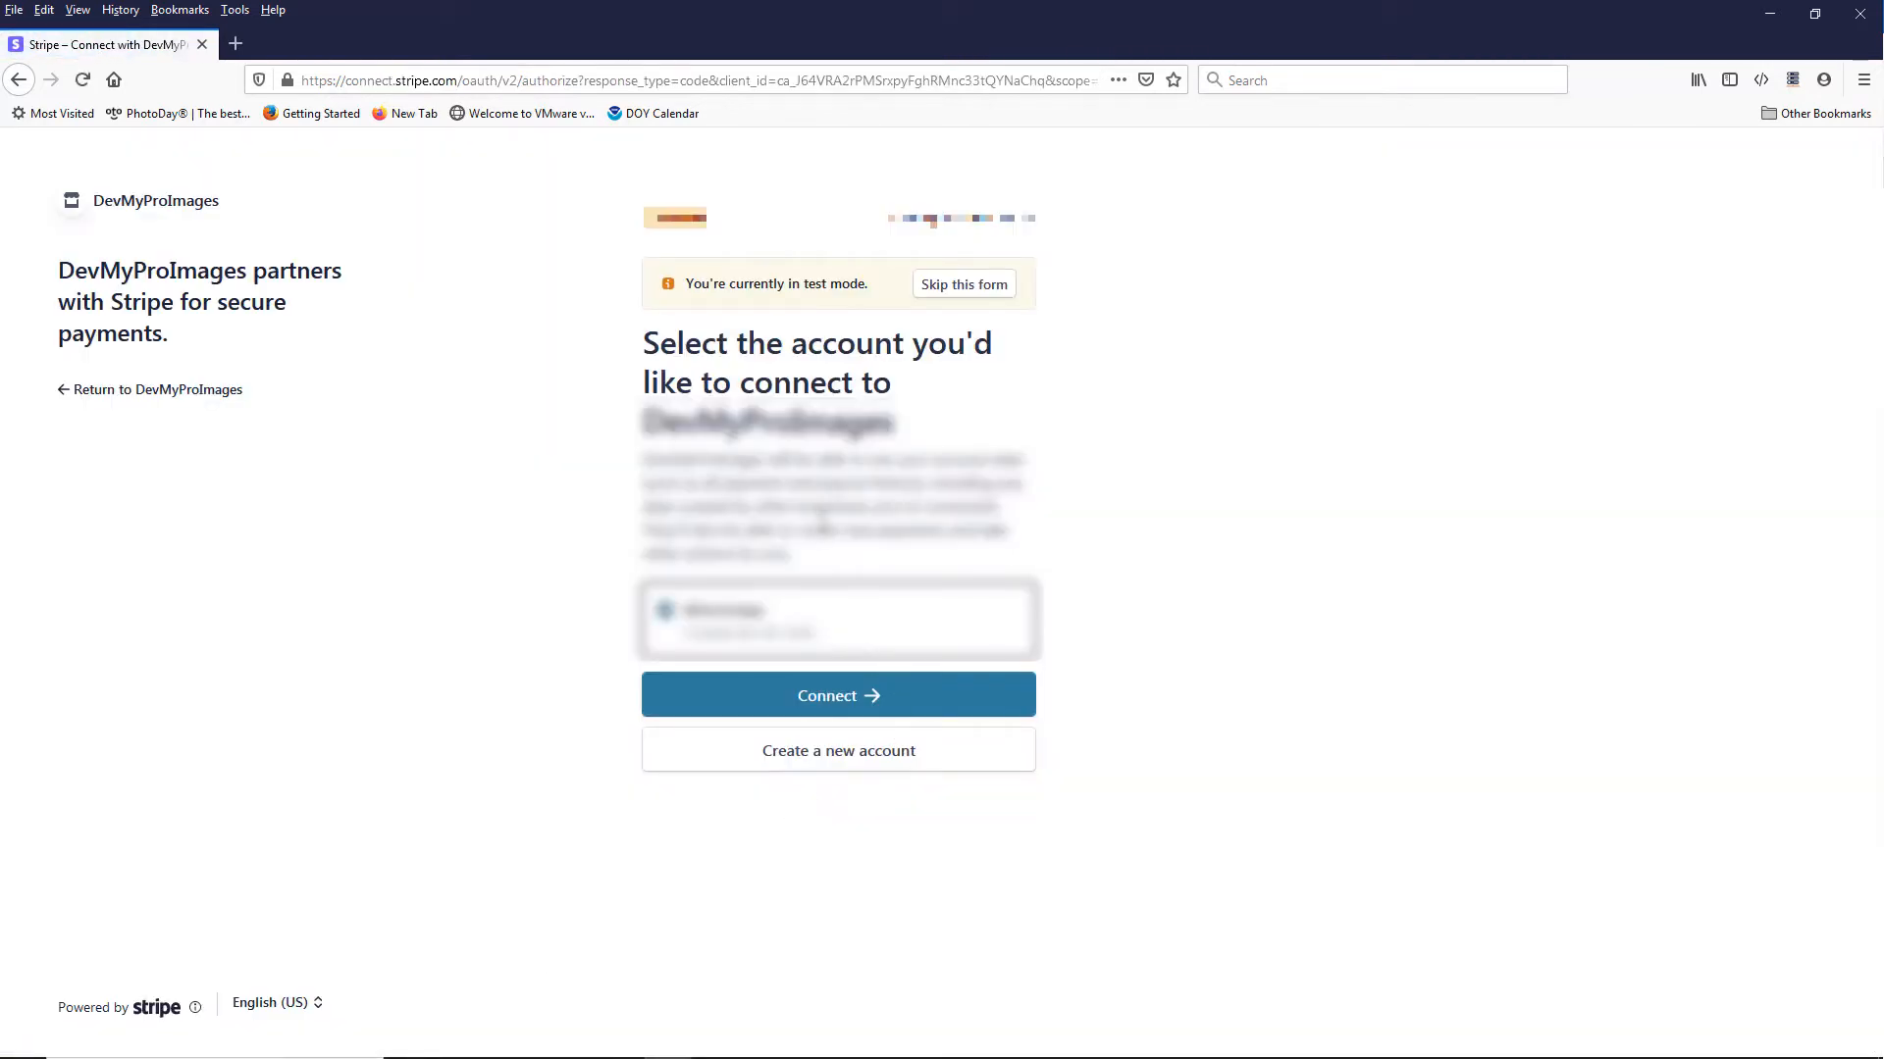
left_click(837, 713)
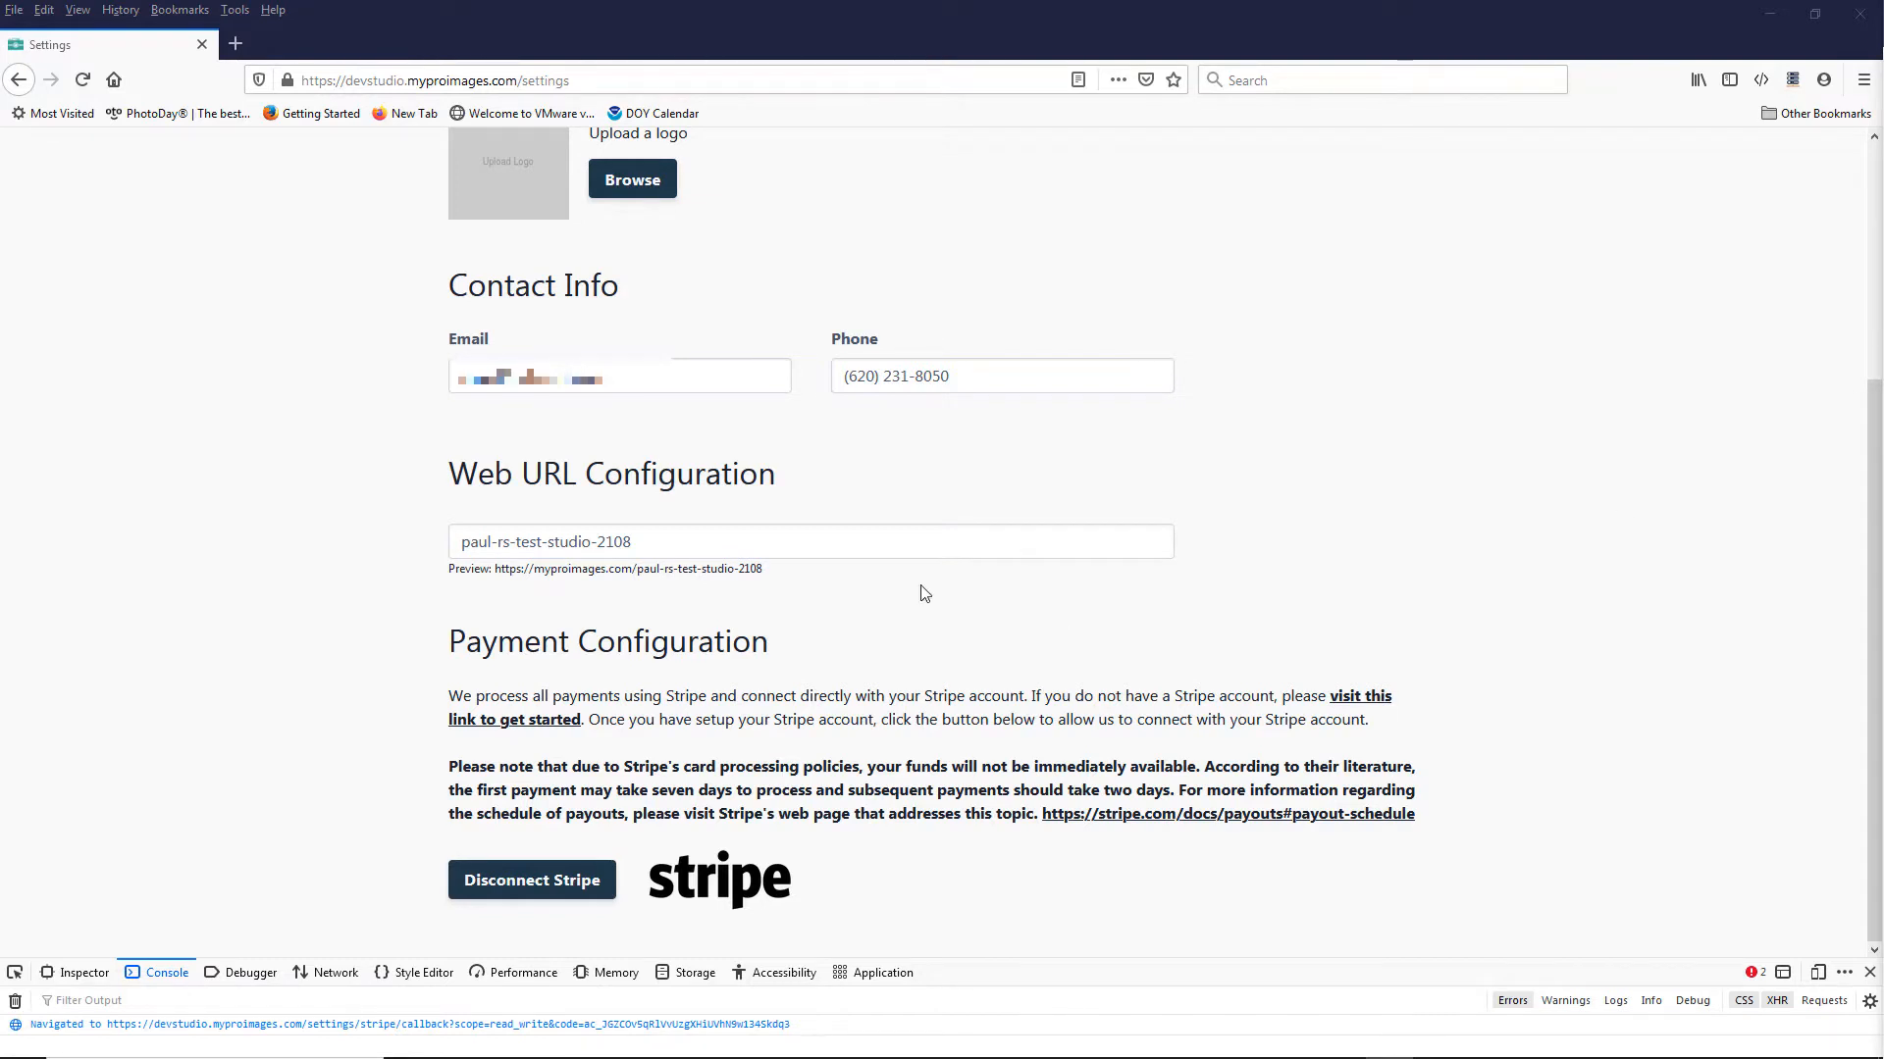
Step: Shorten the studio's web URL to the owner's first name followed by "stest"
left_click_drag(633, 542, 493, 541)
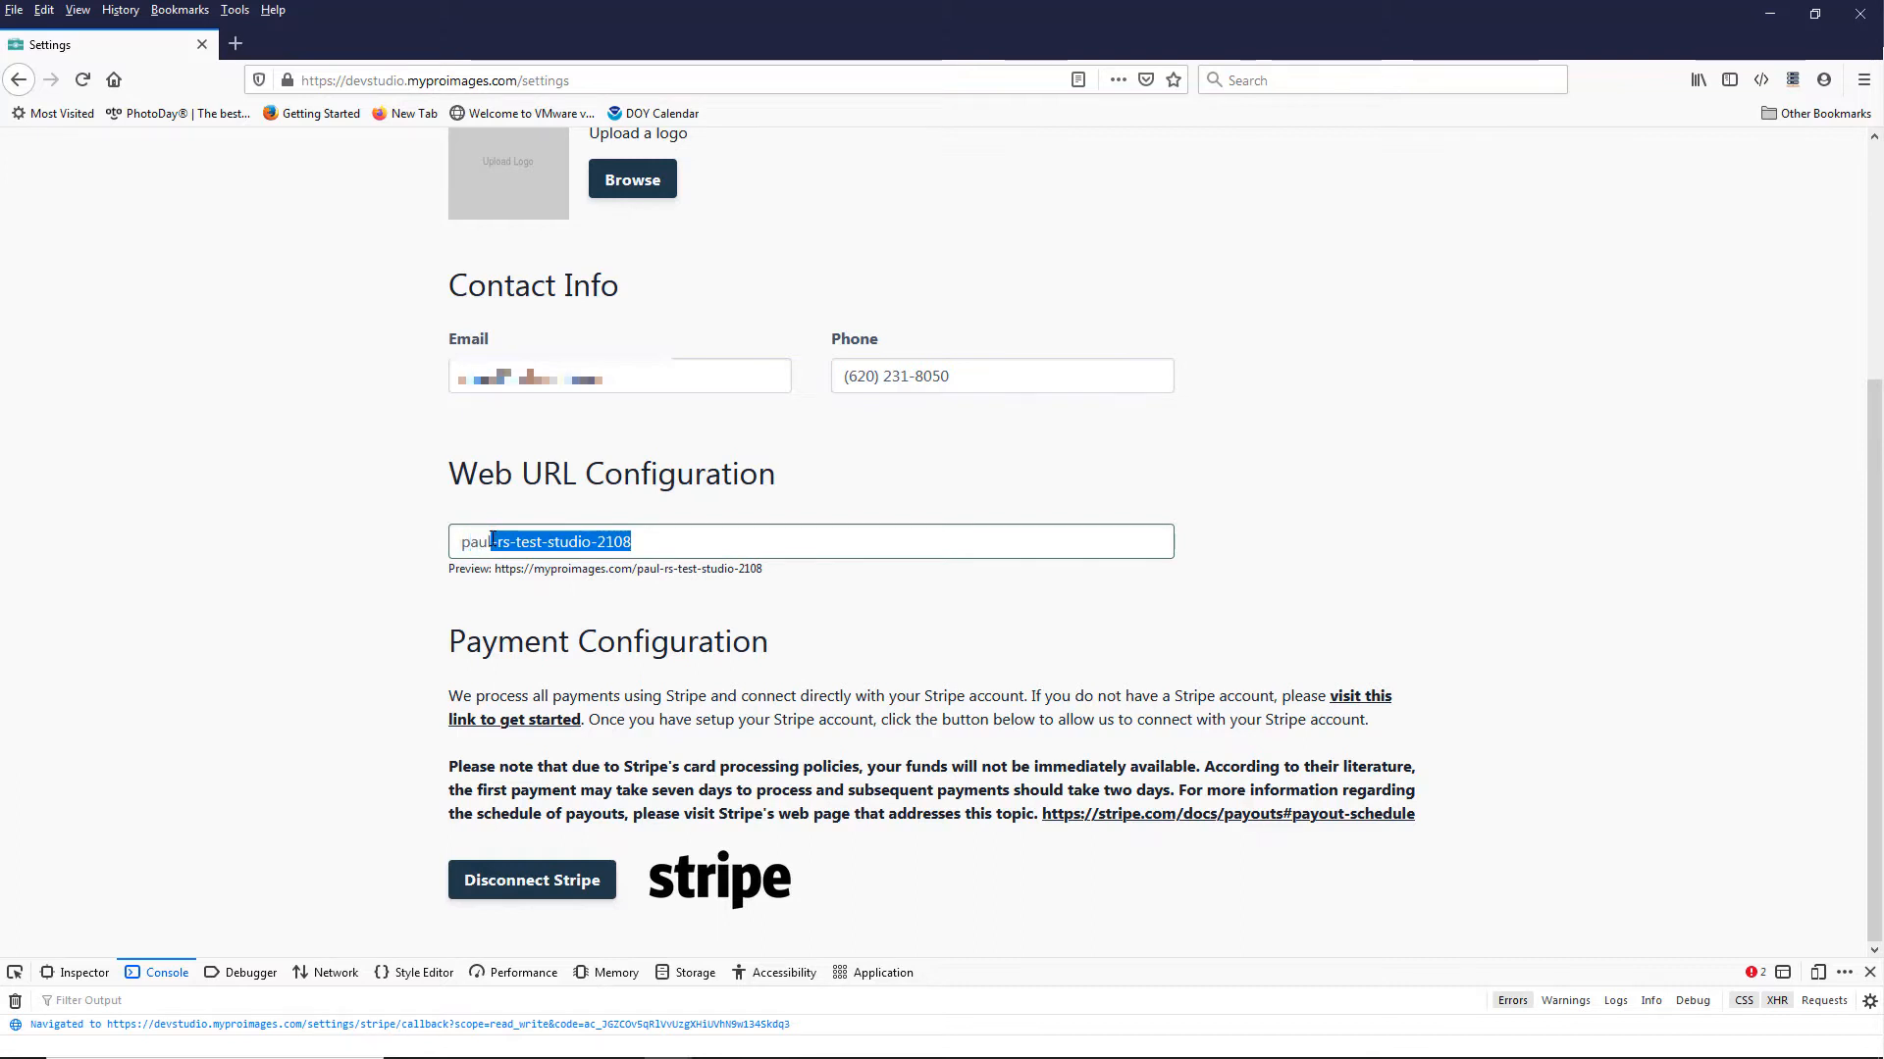
key("BackSpace")
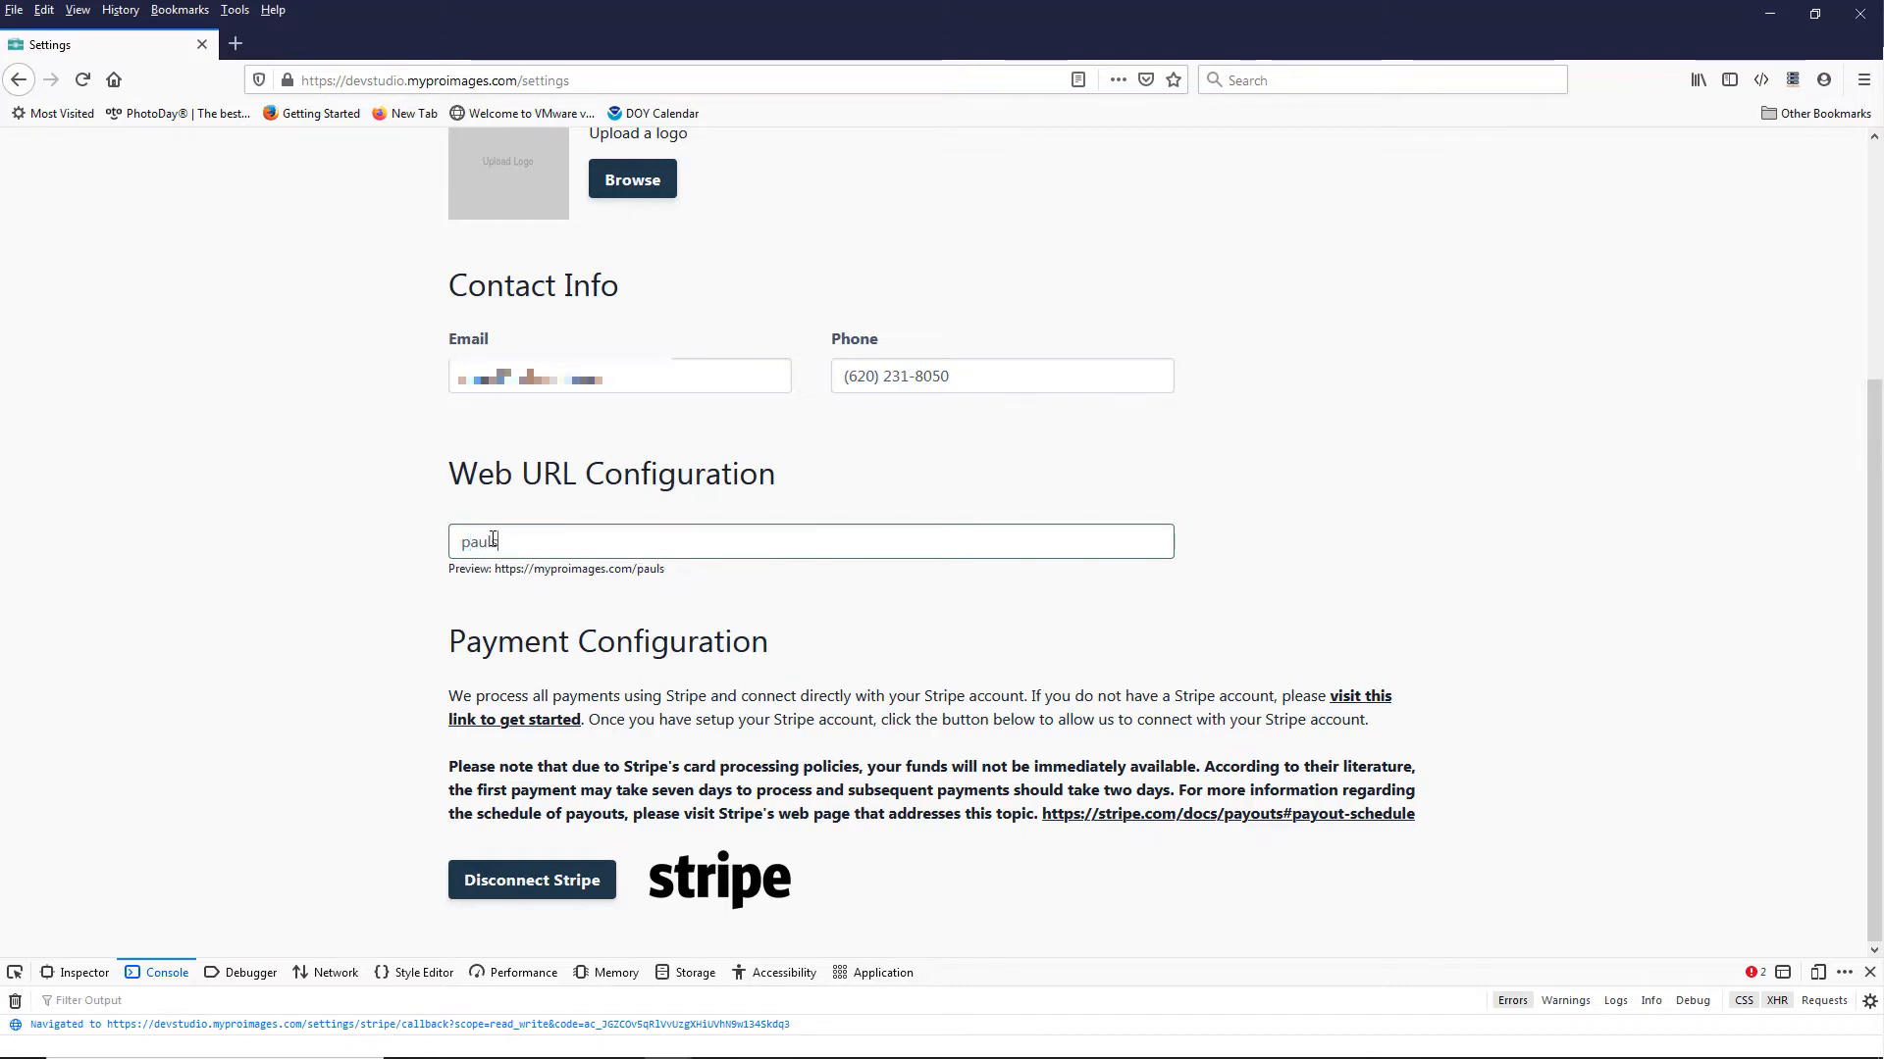
type("stest")
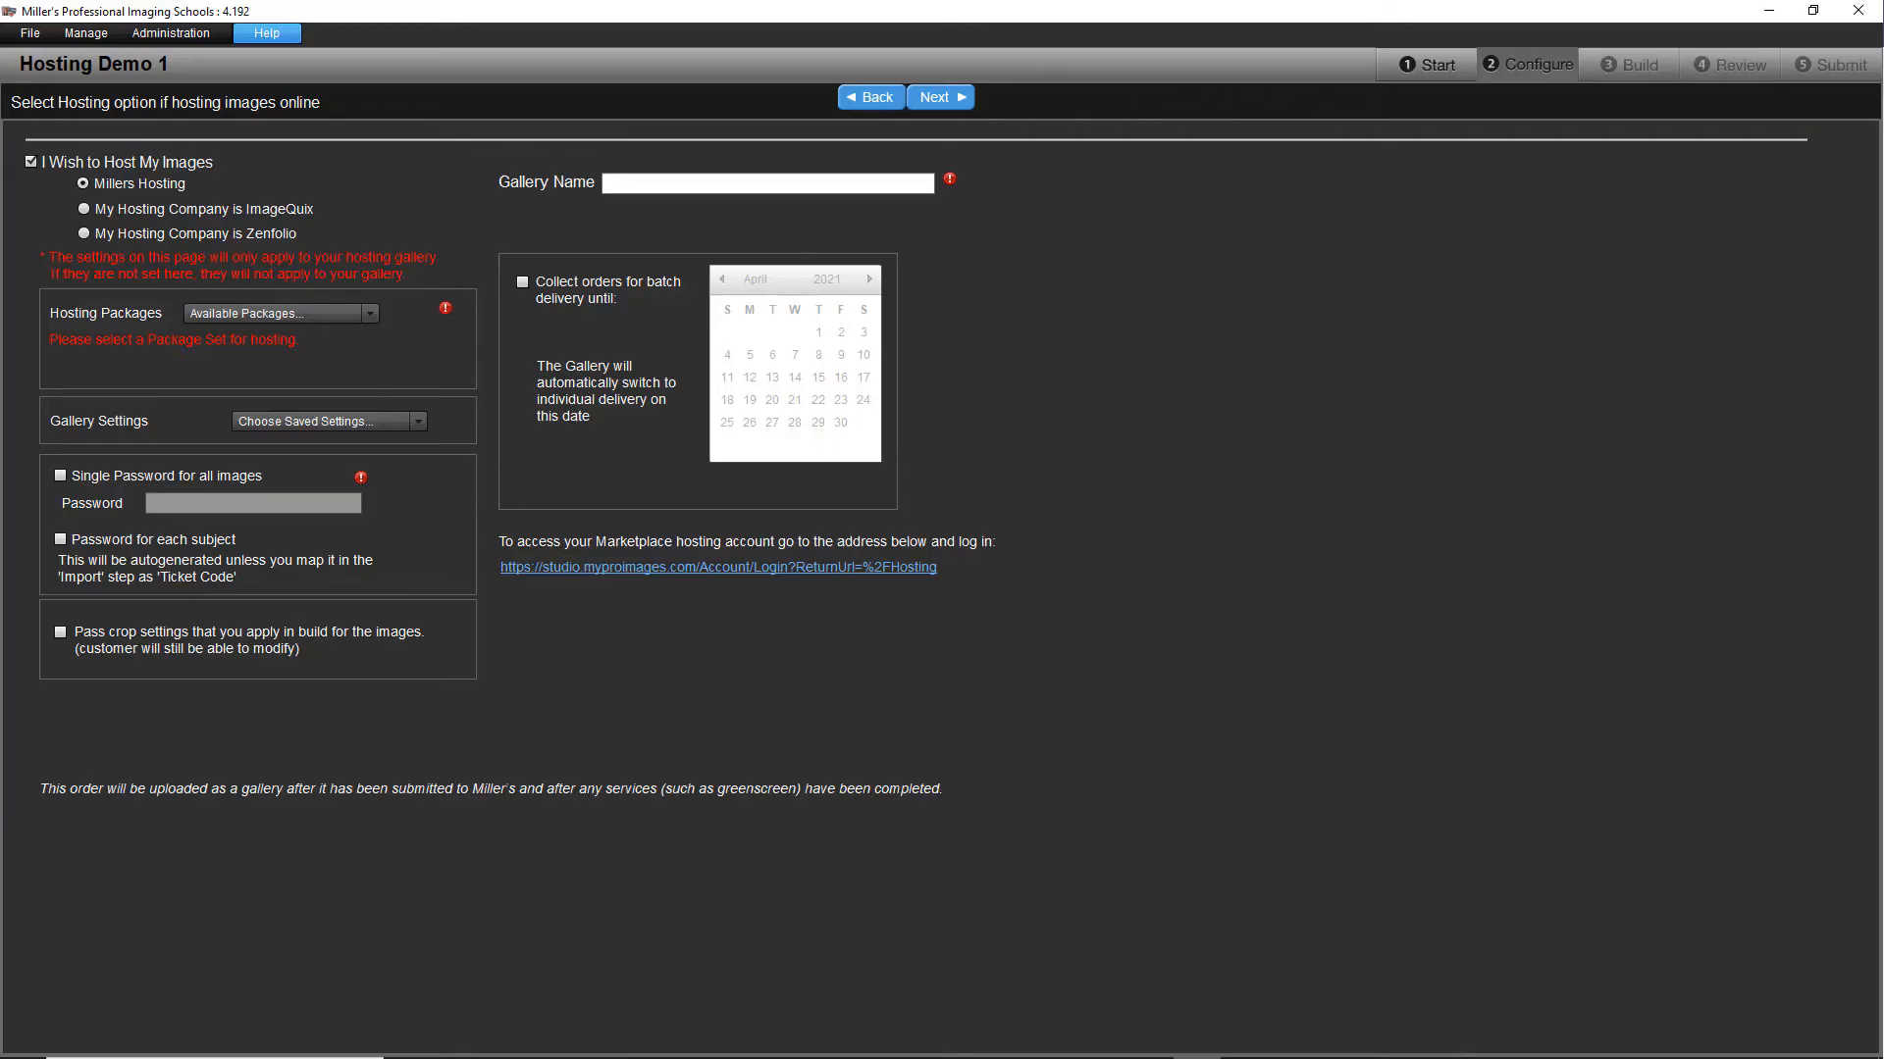
Step: In Miller's Professional Imaging Schools, host the order's images with Millers Hosting and name the gallery "Hosting Demo 1"
left_click(42, 162)
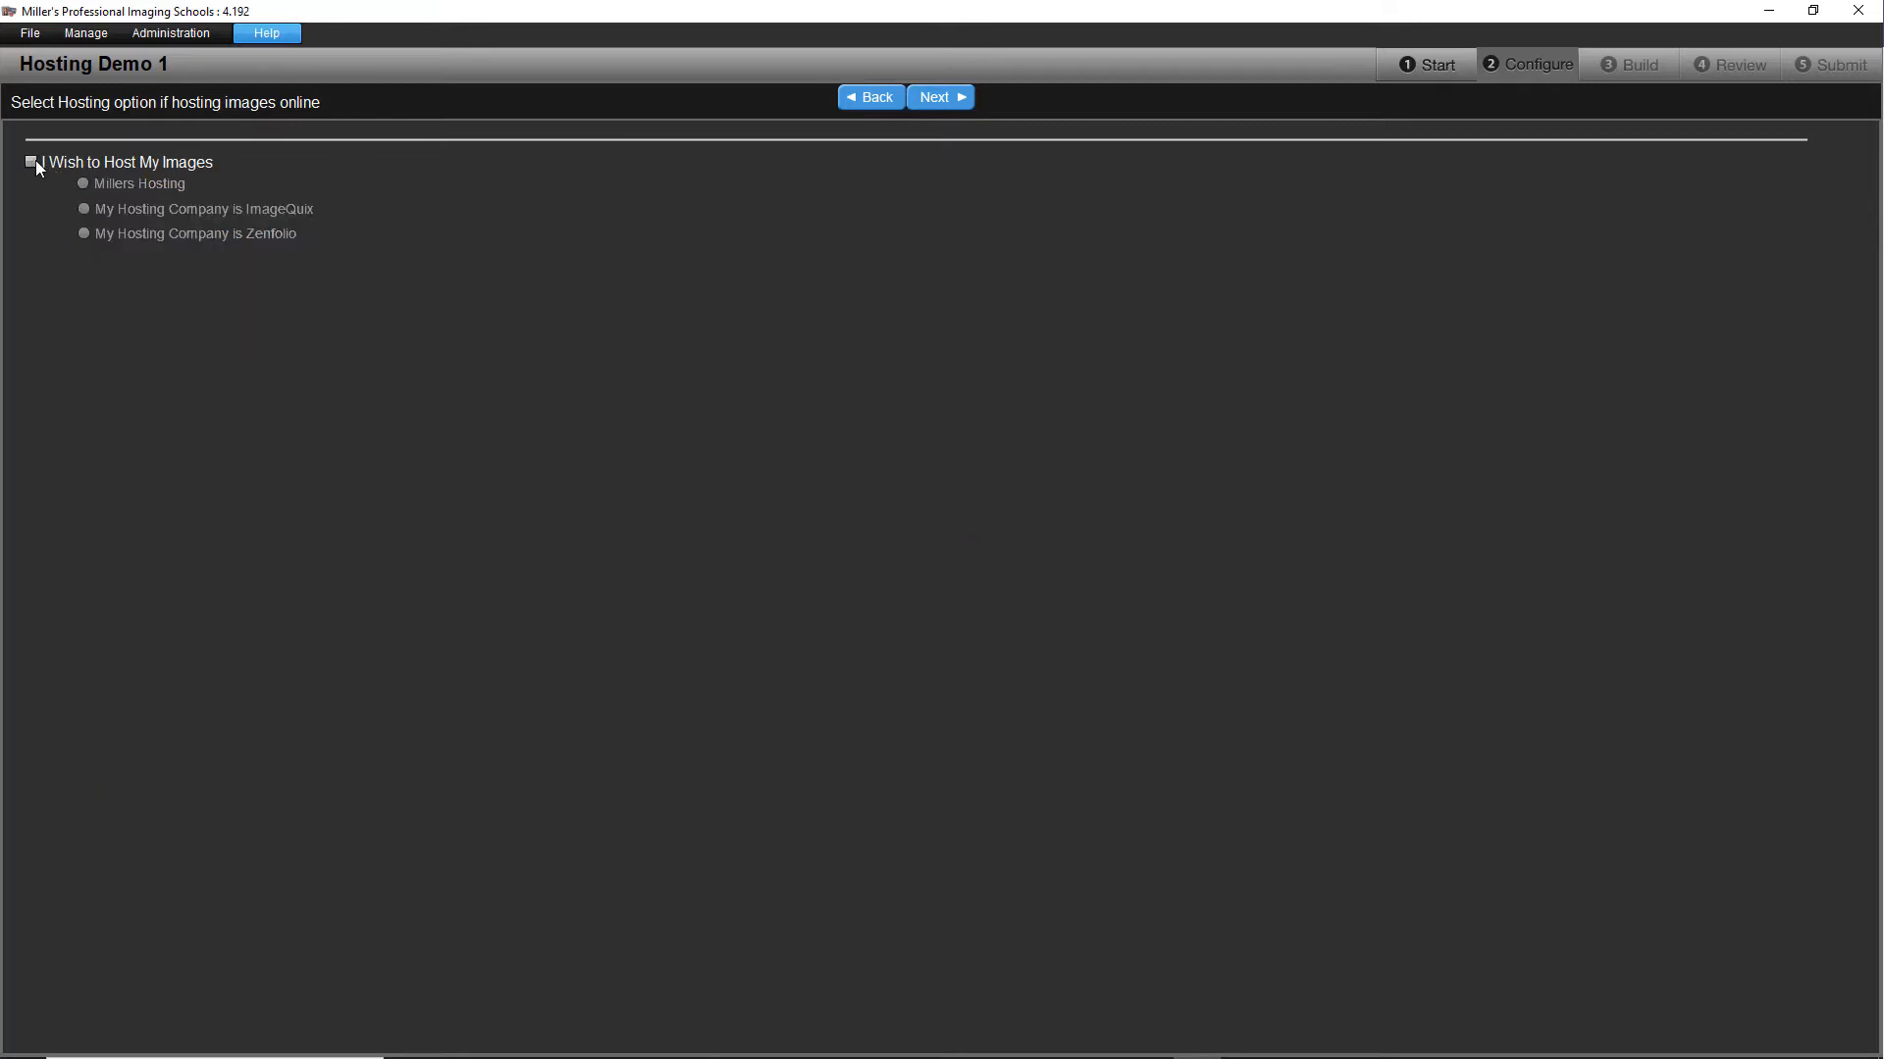
left_click(85, 183)
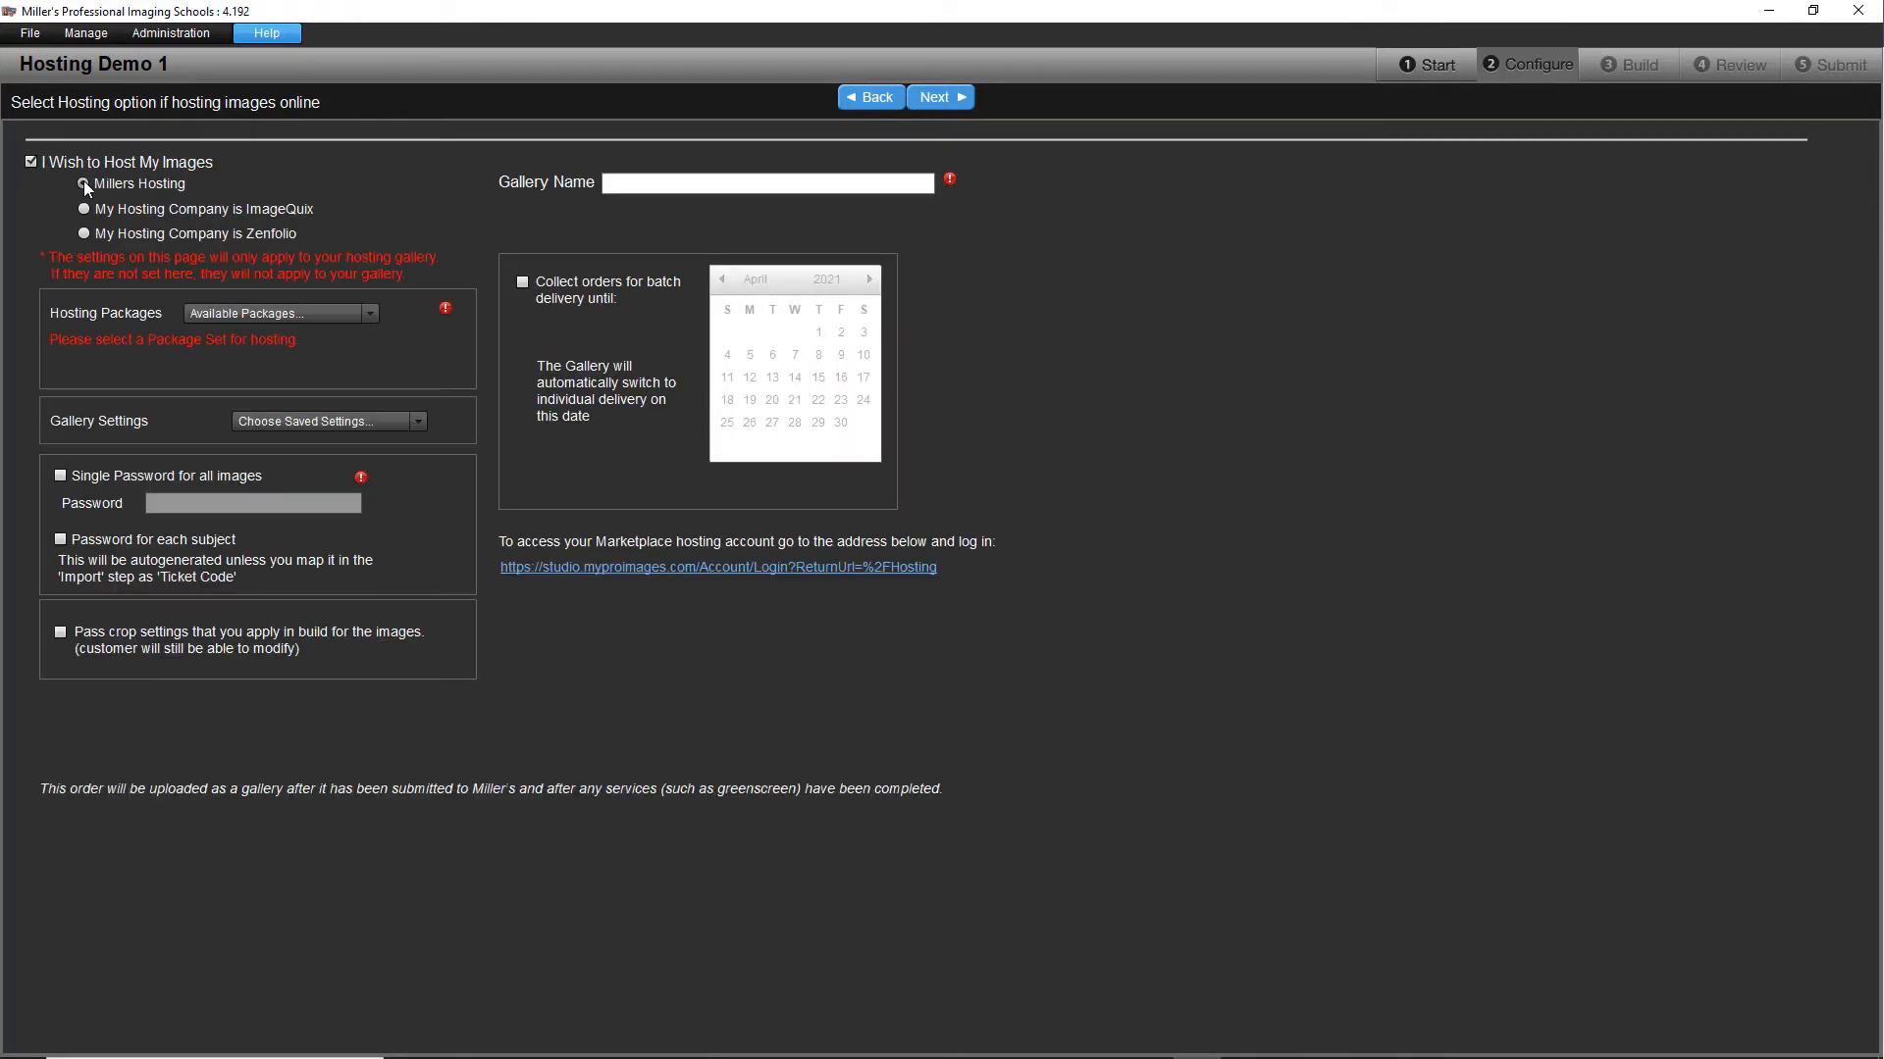
left_click(679, 180)
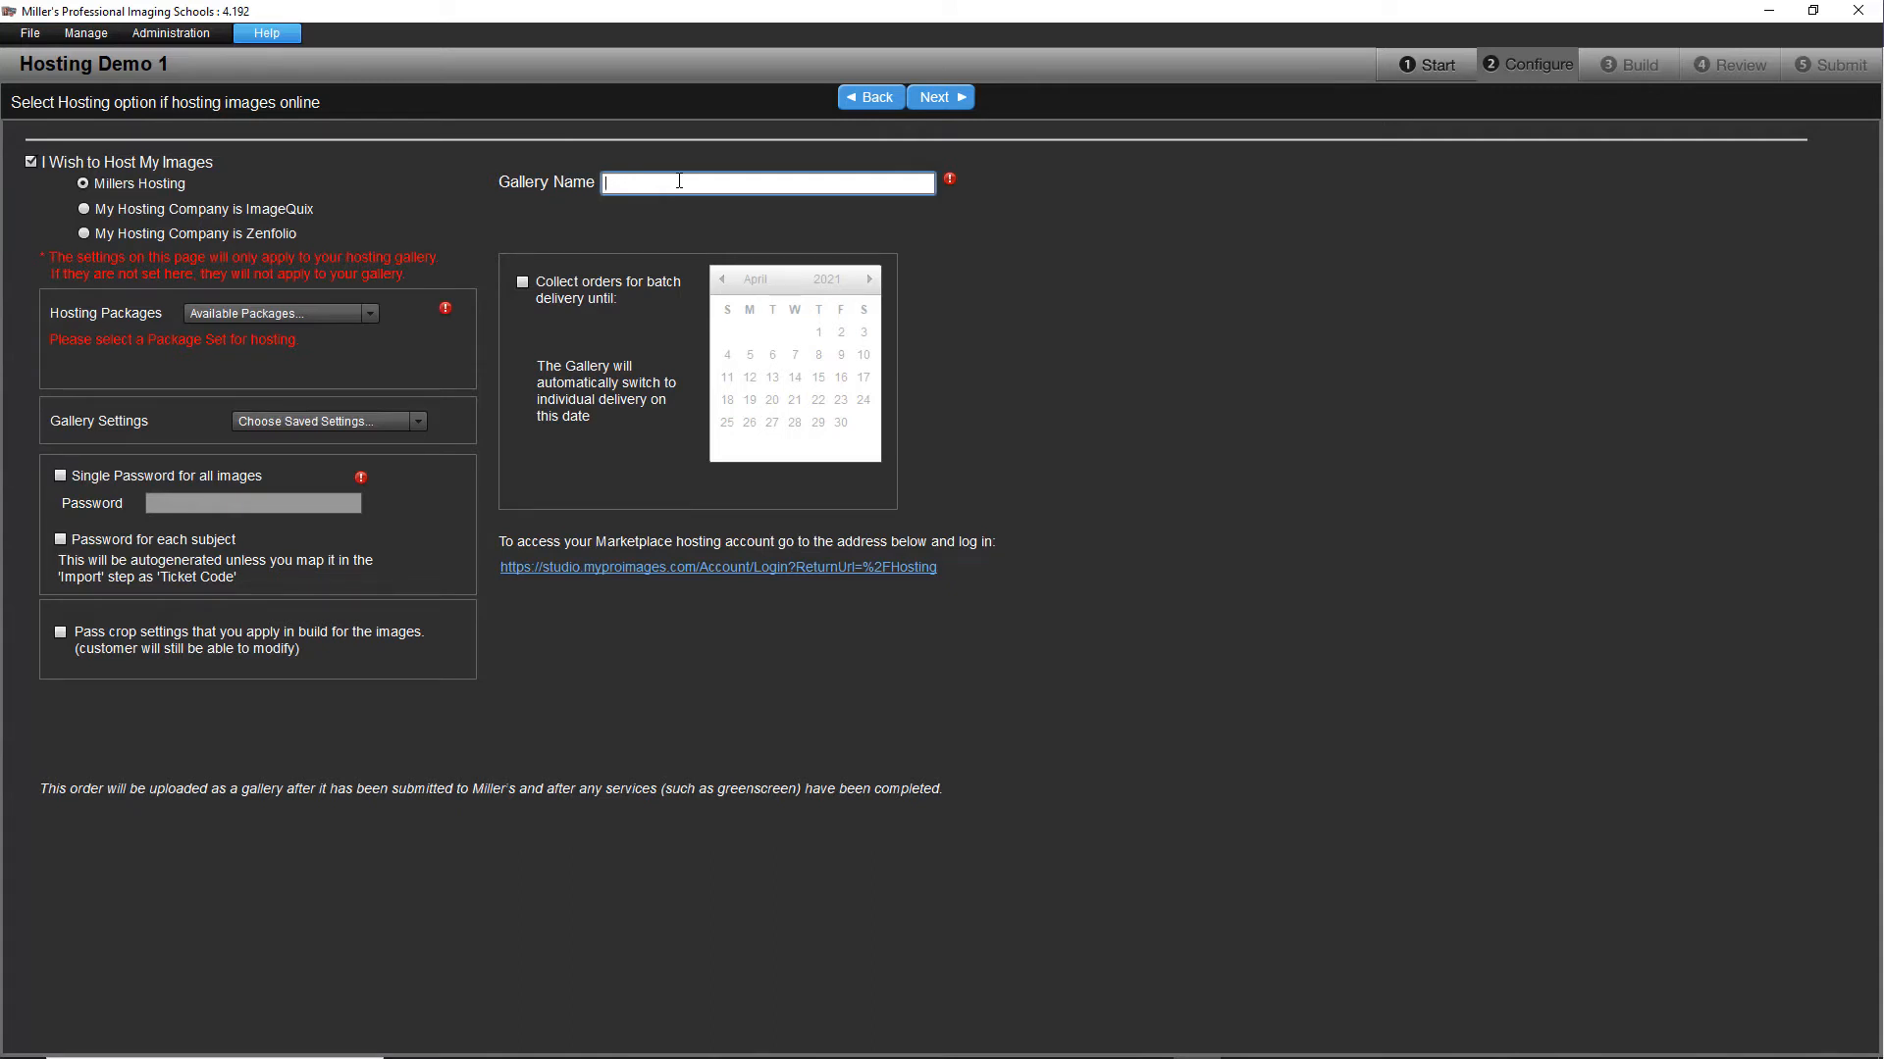
type("Hosting Demo 1")
Step: Assign the New Hosting packages, enable a password for each subject and passing of crop settings, and continue to the data import
left_click(280, 314)
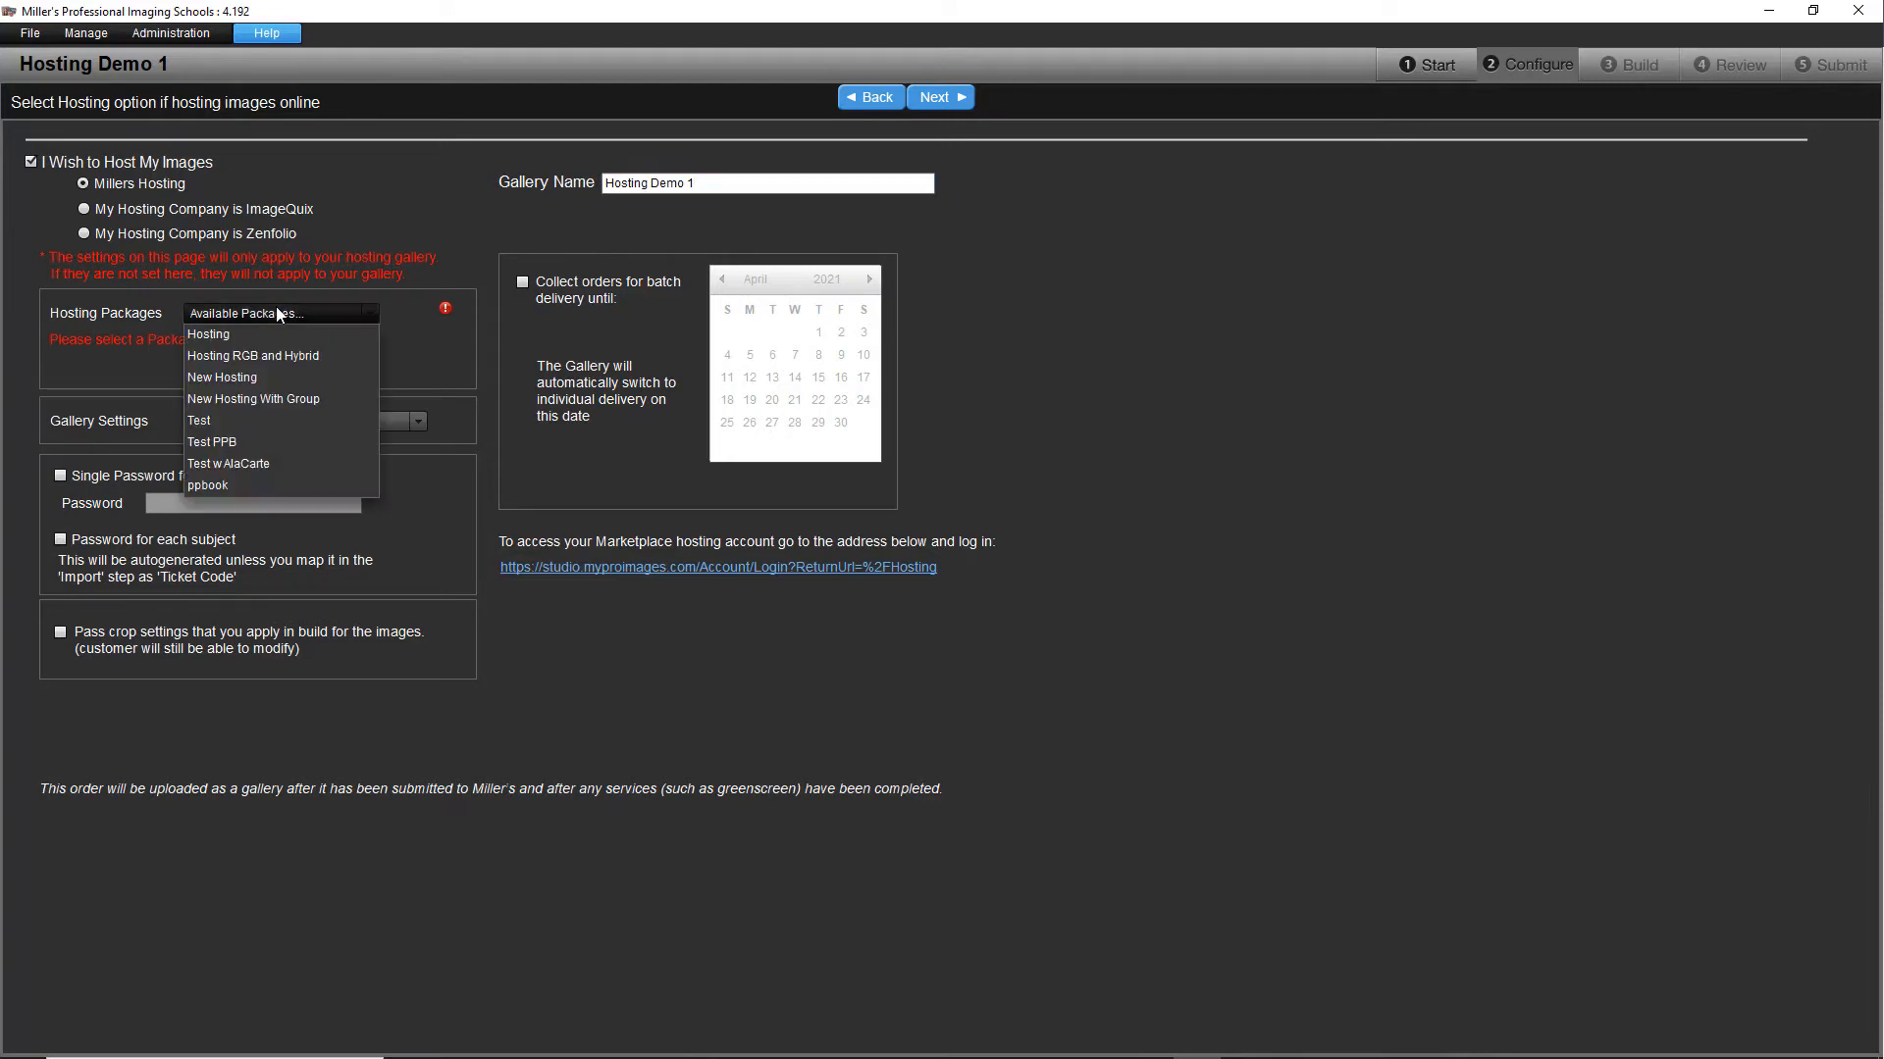
left_click(259, 376)
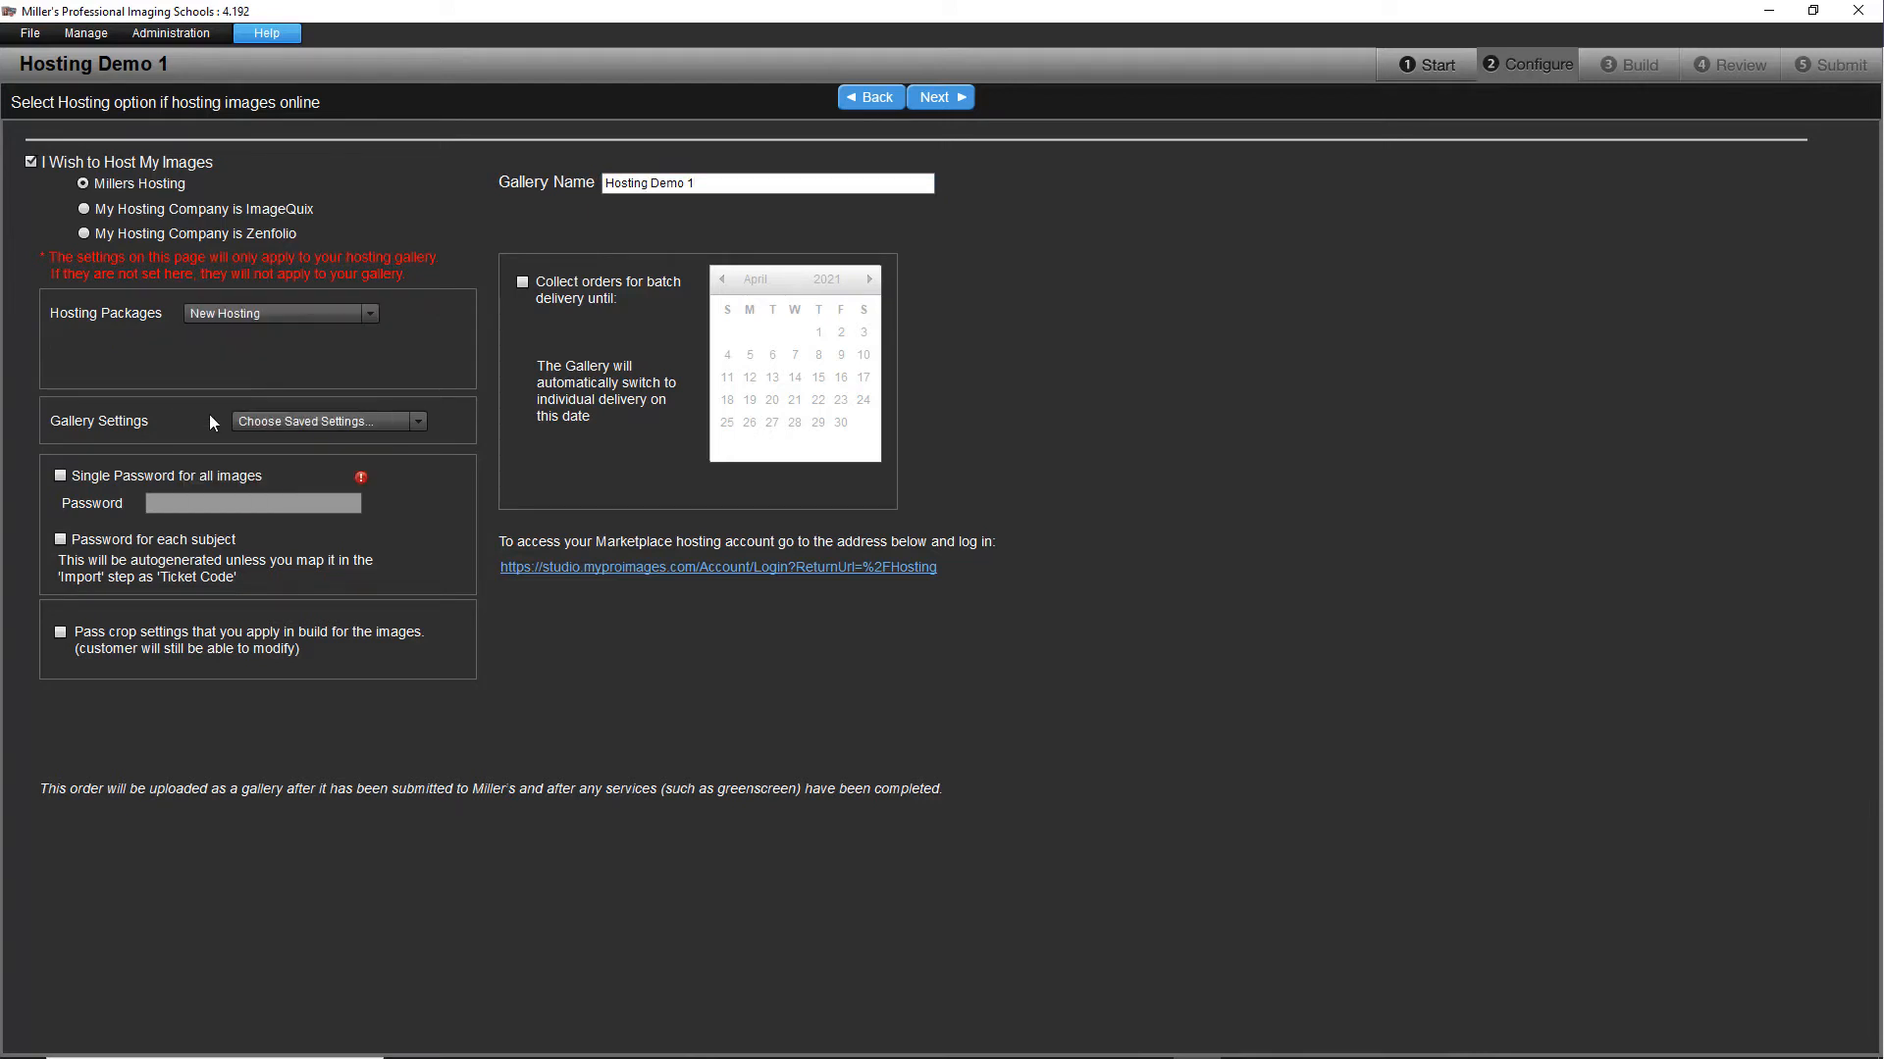
left_click(61, 539)
left_click(61, 633)
left_click(944, 97)
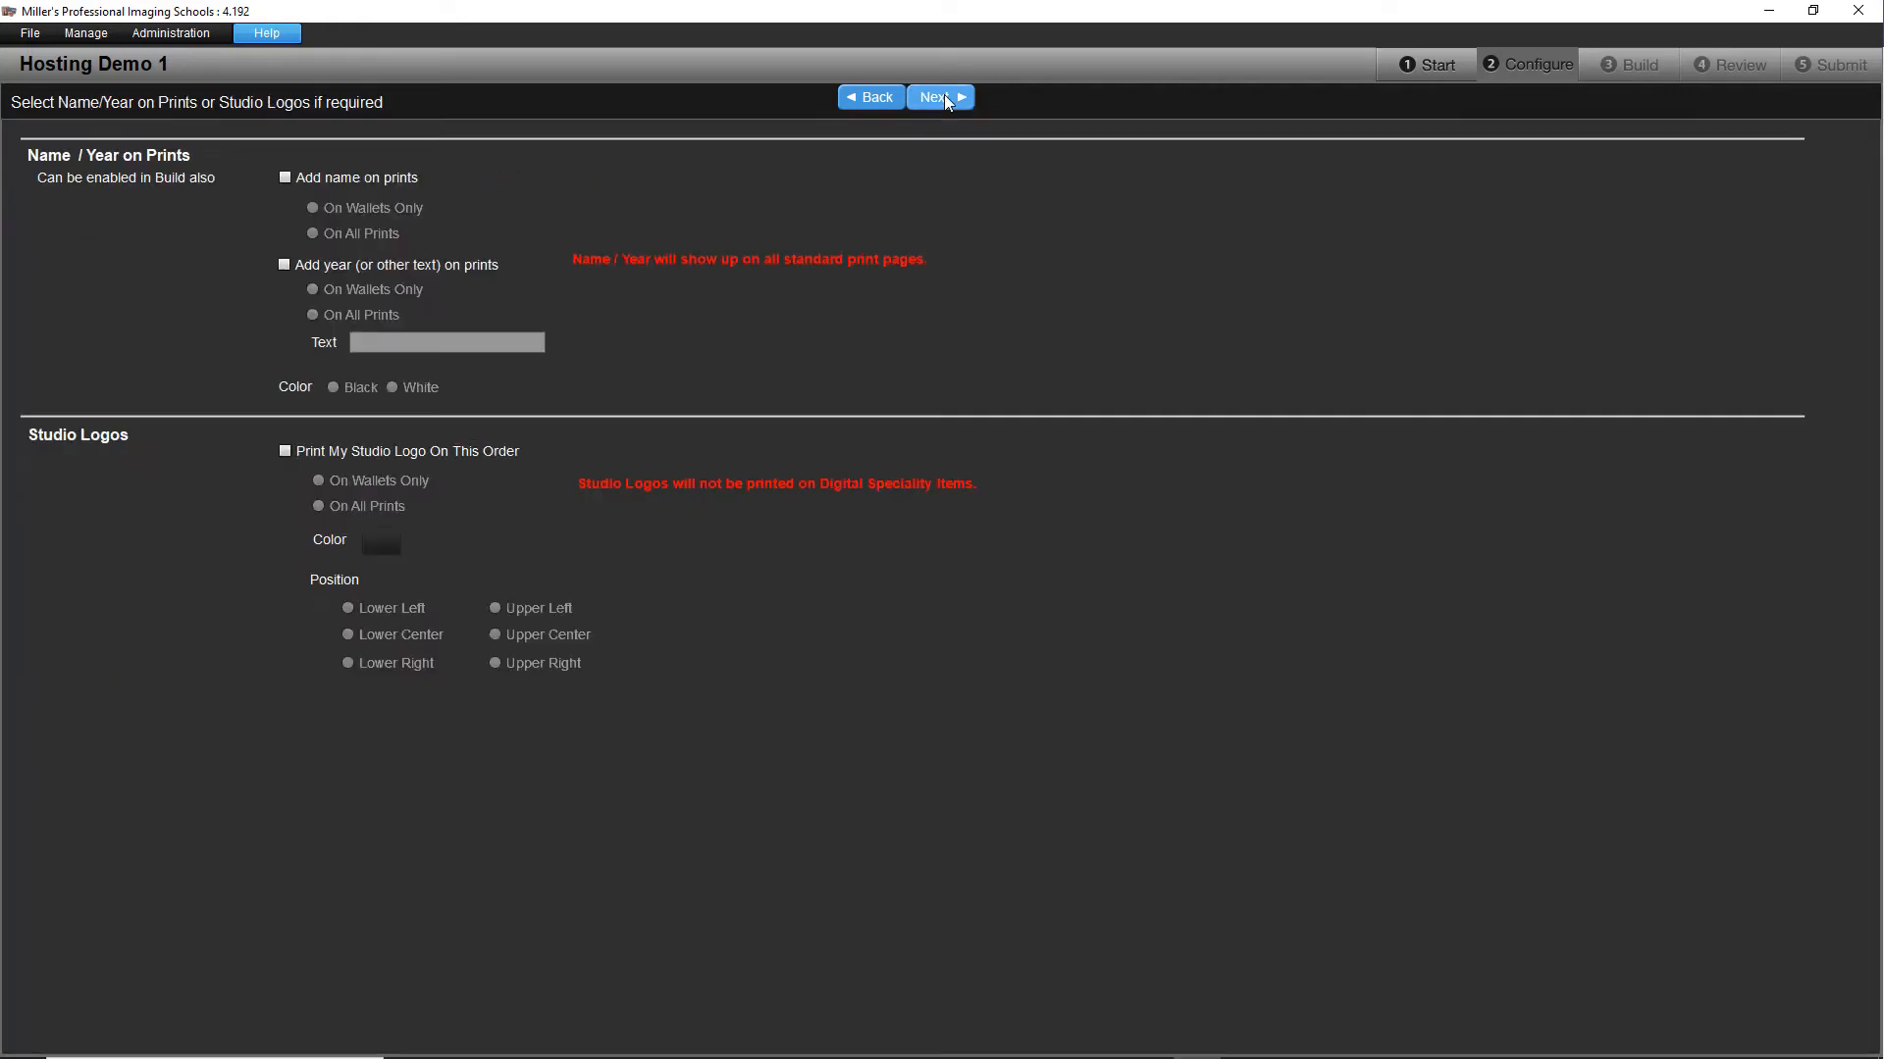
left_click(944, 97)
left_click(943, 97)
Step: Import Employee No Pkg.csv from Desktop > Software Test Stuff > Live Shoot > 100EOS7D as Standard CSV w/o Images
left_click(796, 201)
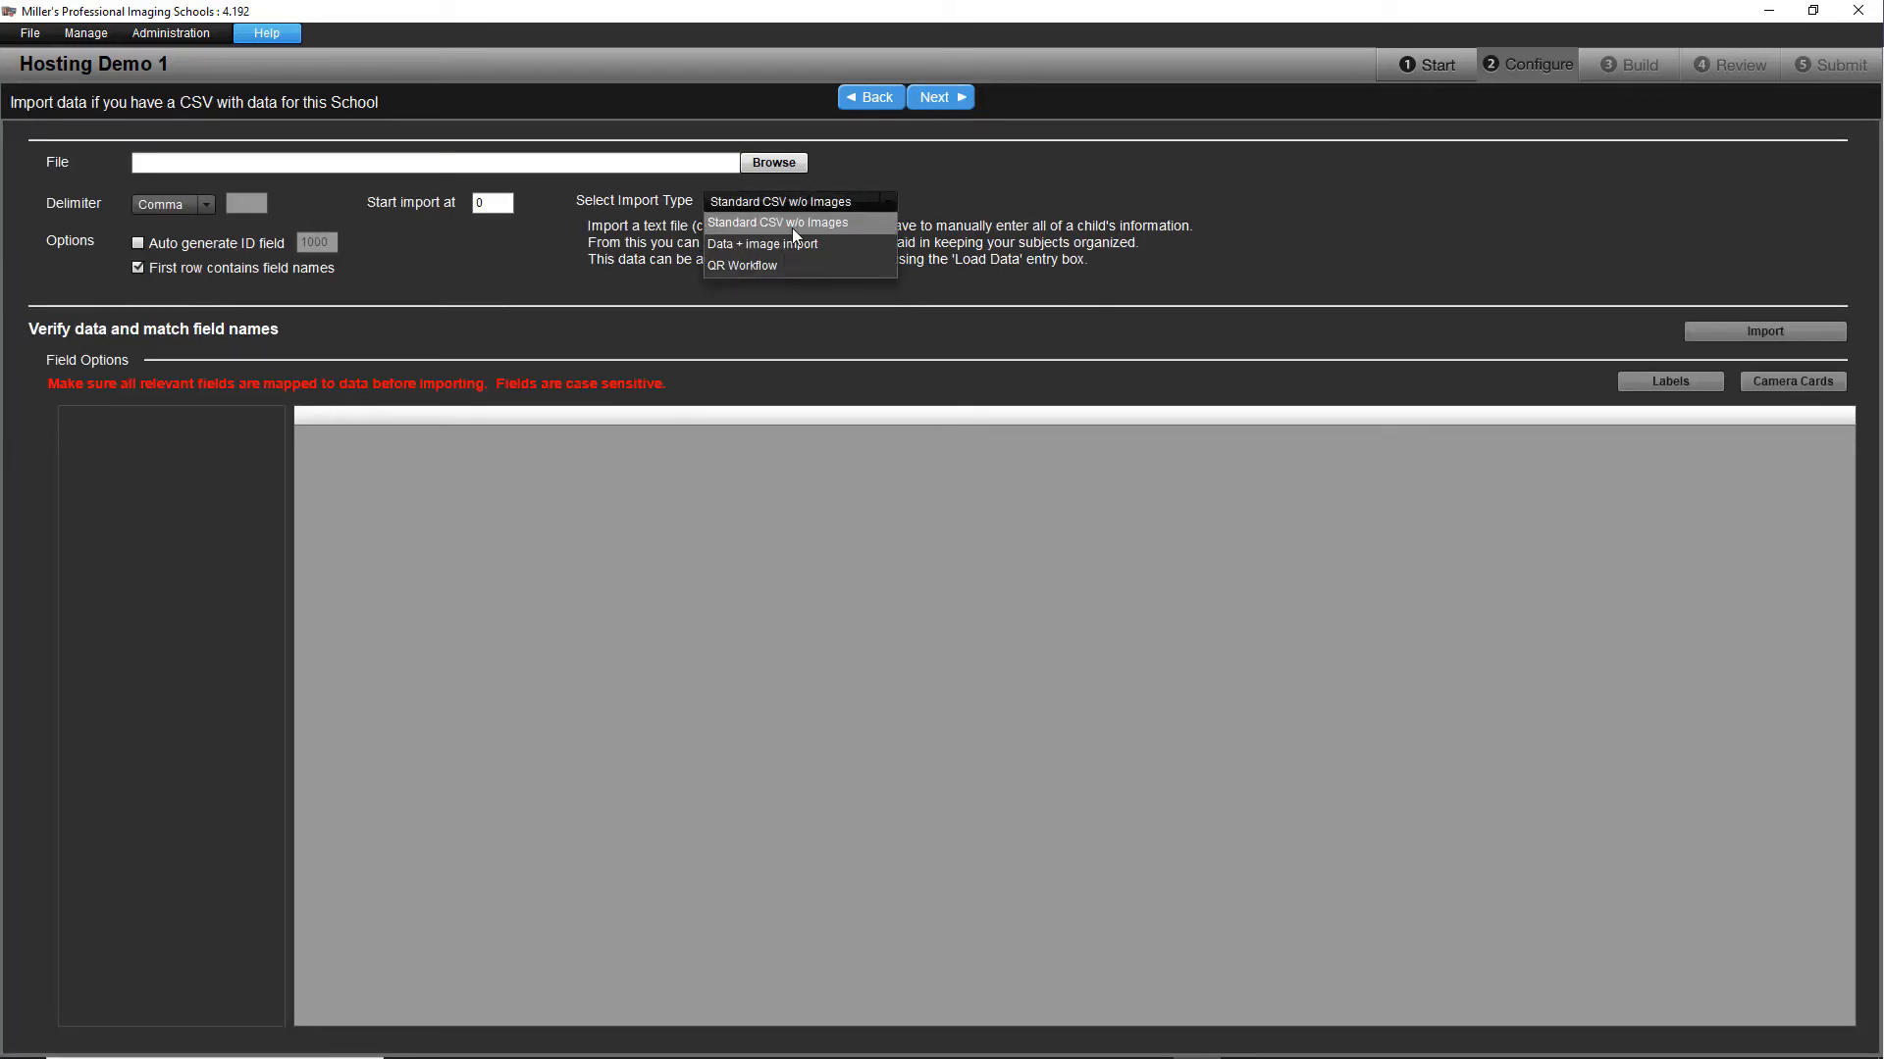
left_click(791, 222)
left_click(790, 163)
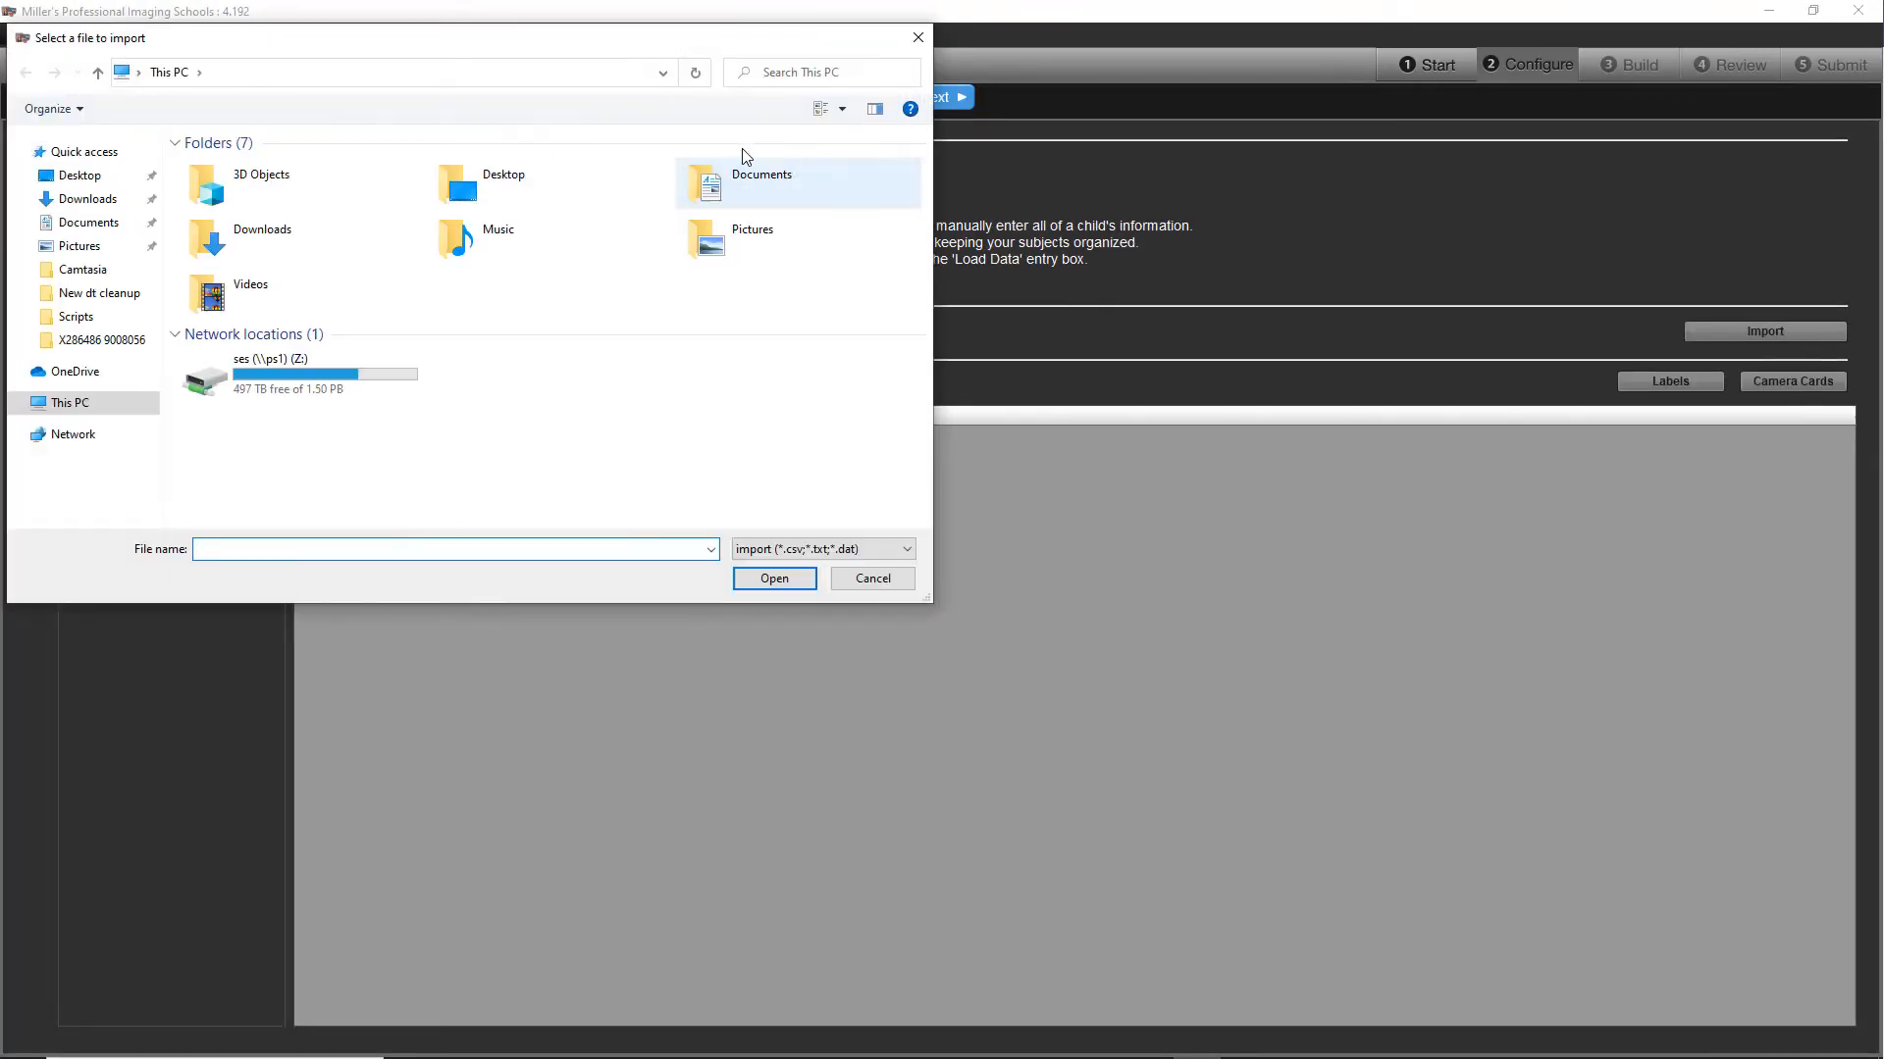
left_click(79, 174)
scroll(327, 355, "down", 3)
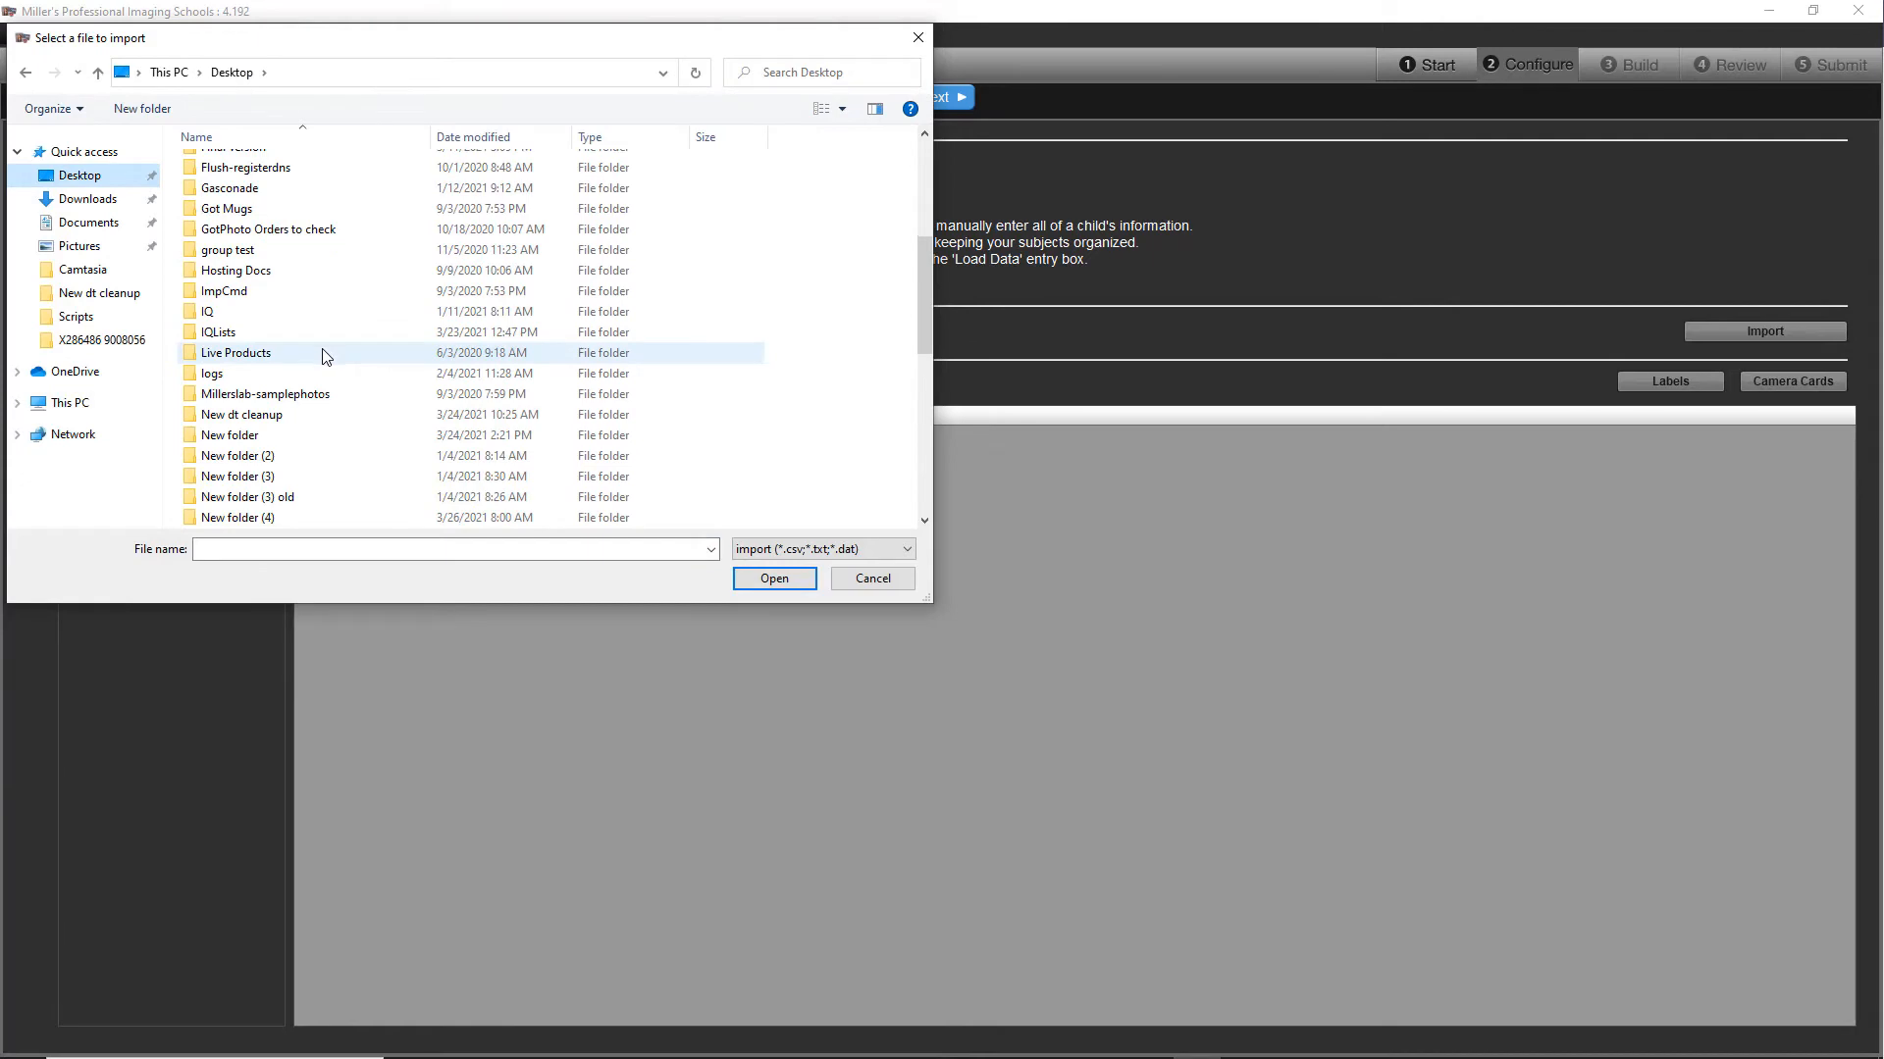
scroll(327, 355, "down", 6)
double_click(326, 355)
double_click(236, 192)
double_click(227, 165)
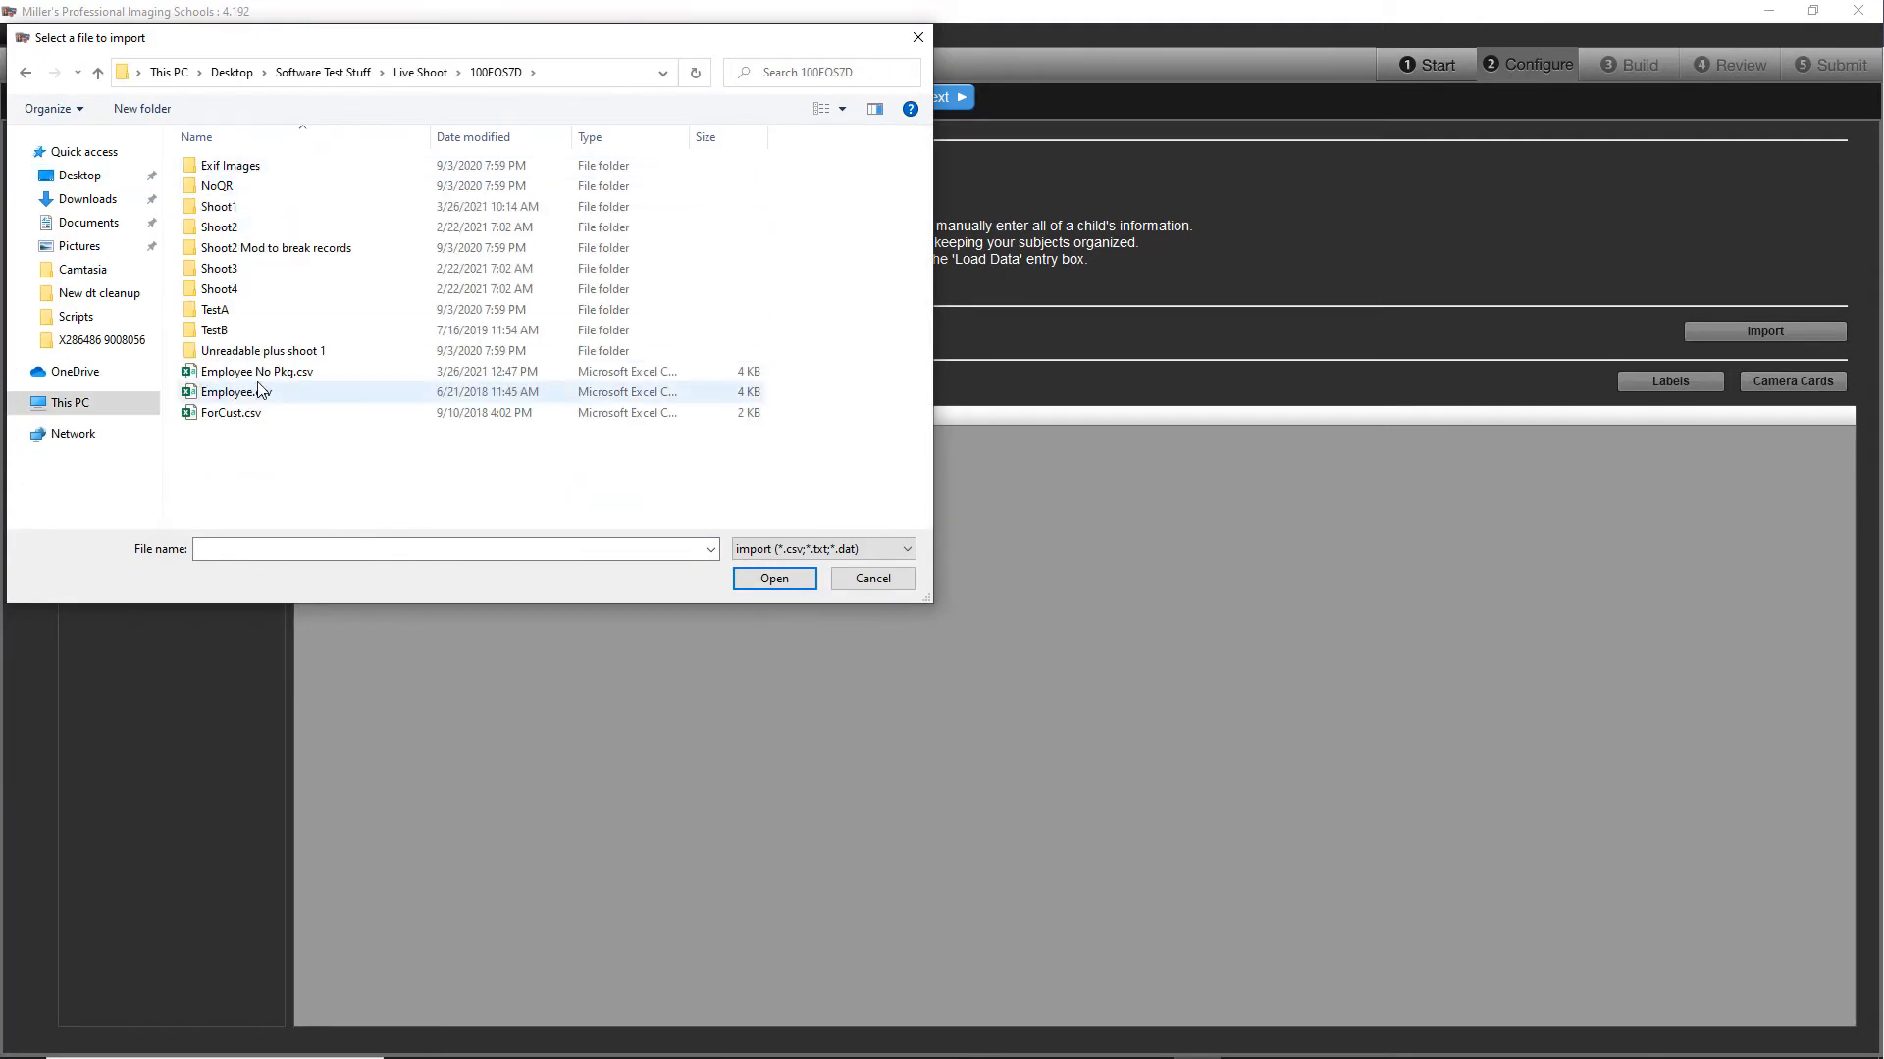
double_click(257, 386)
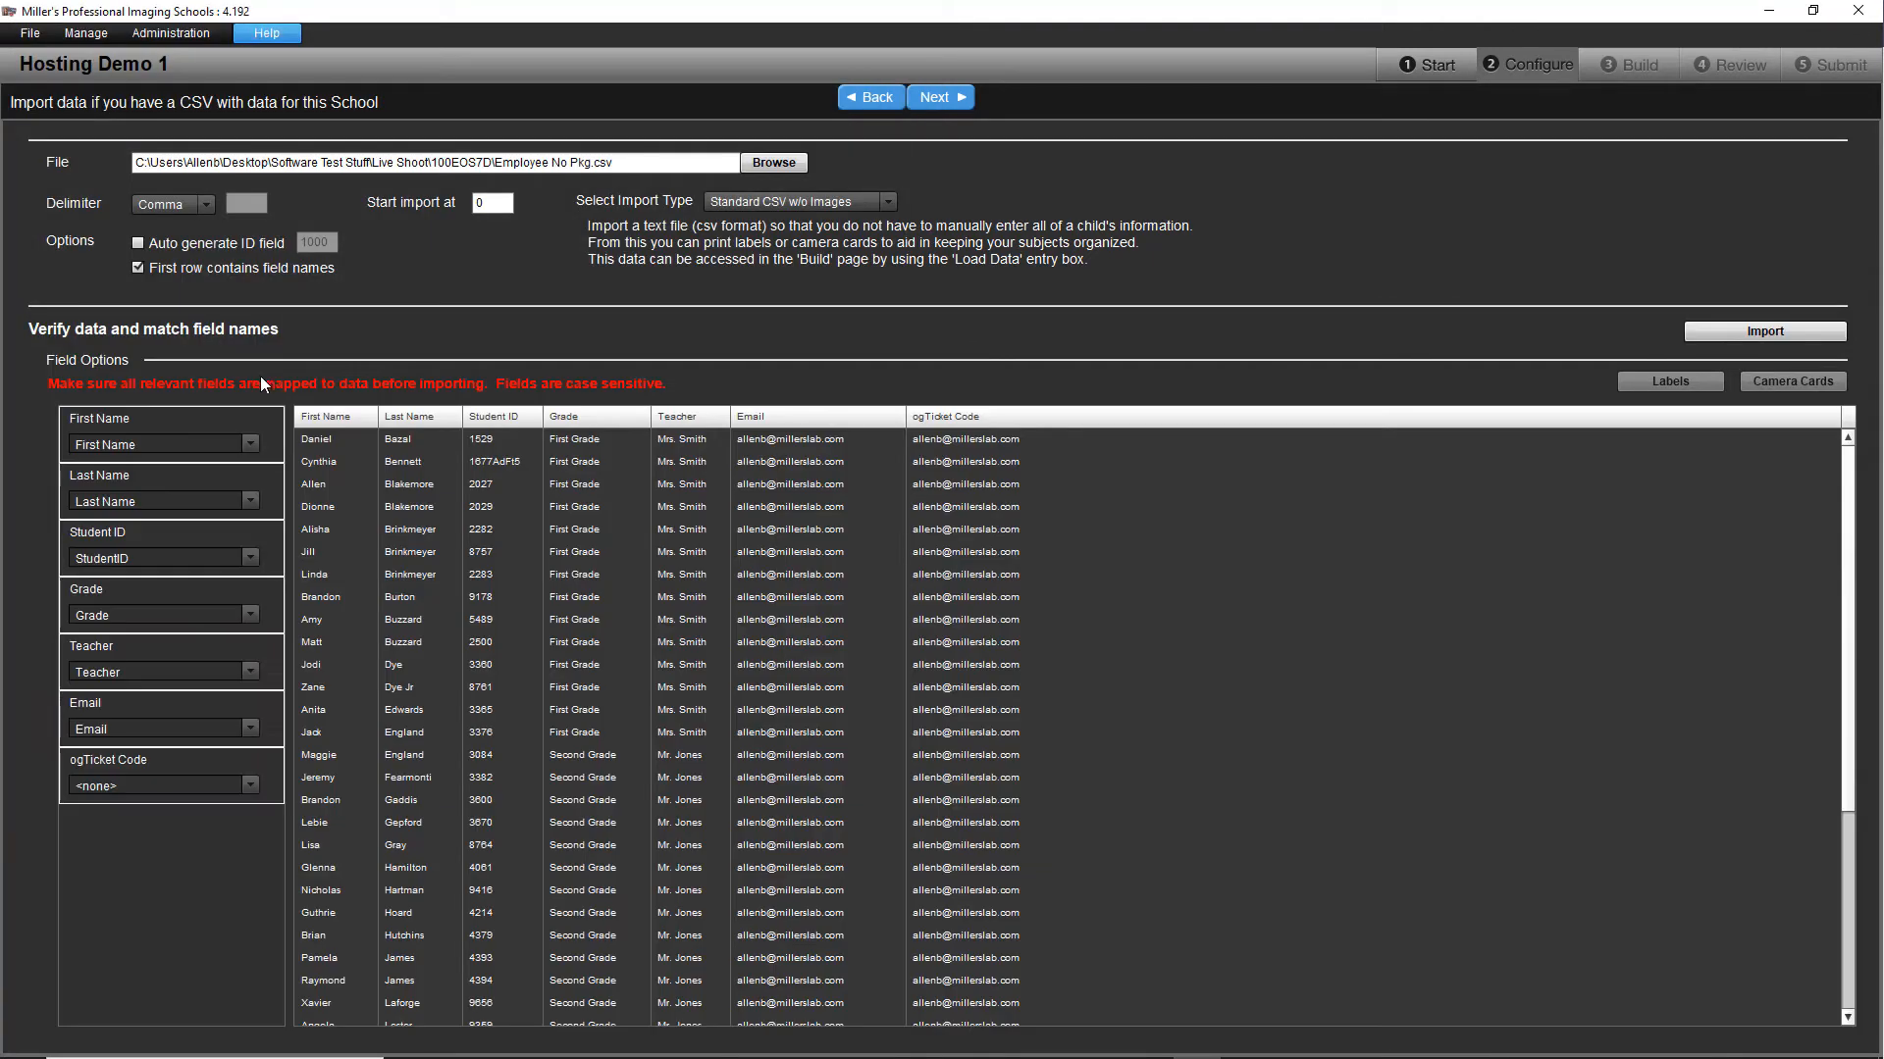
left_click(1782, 328)
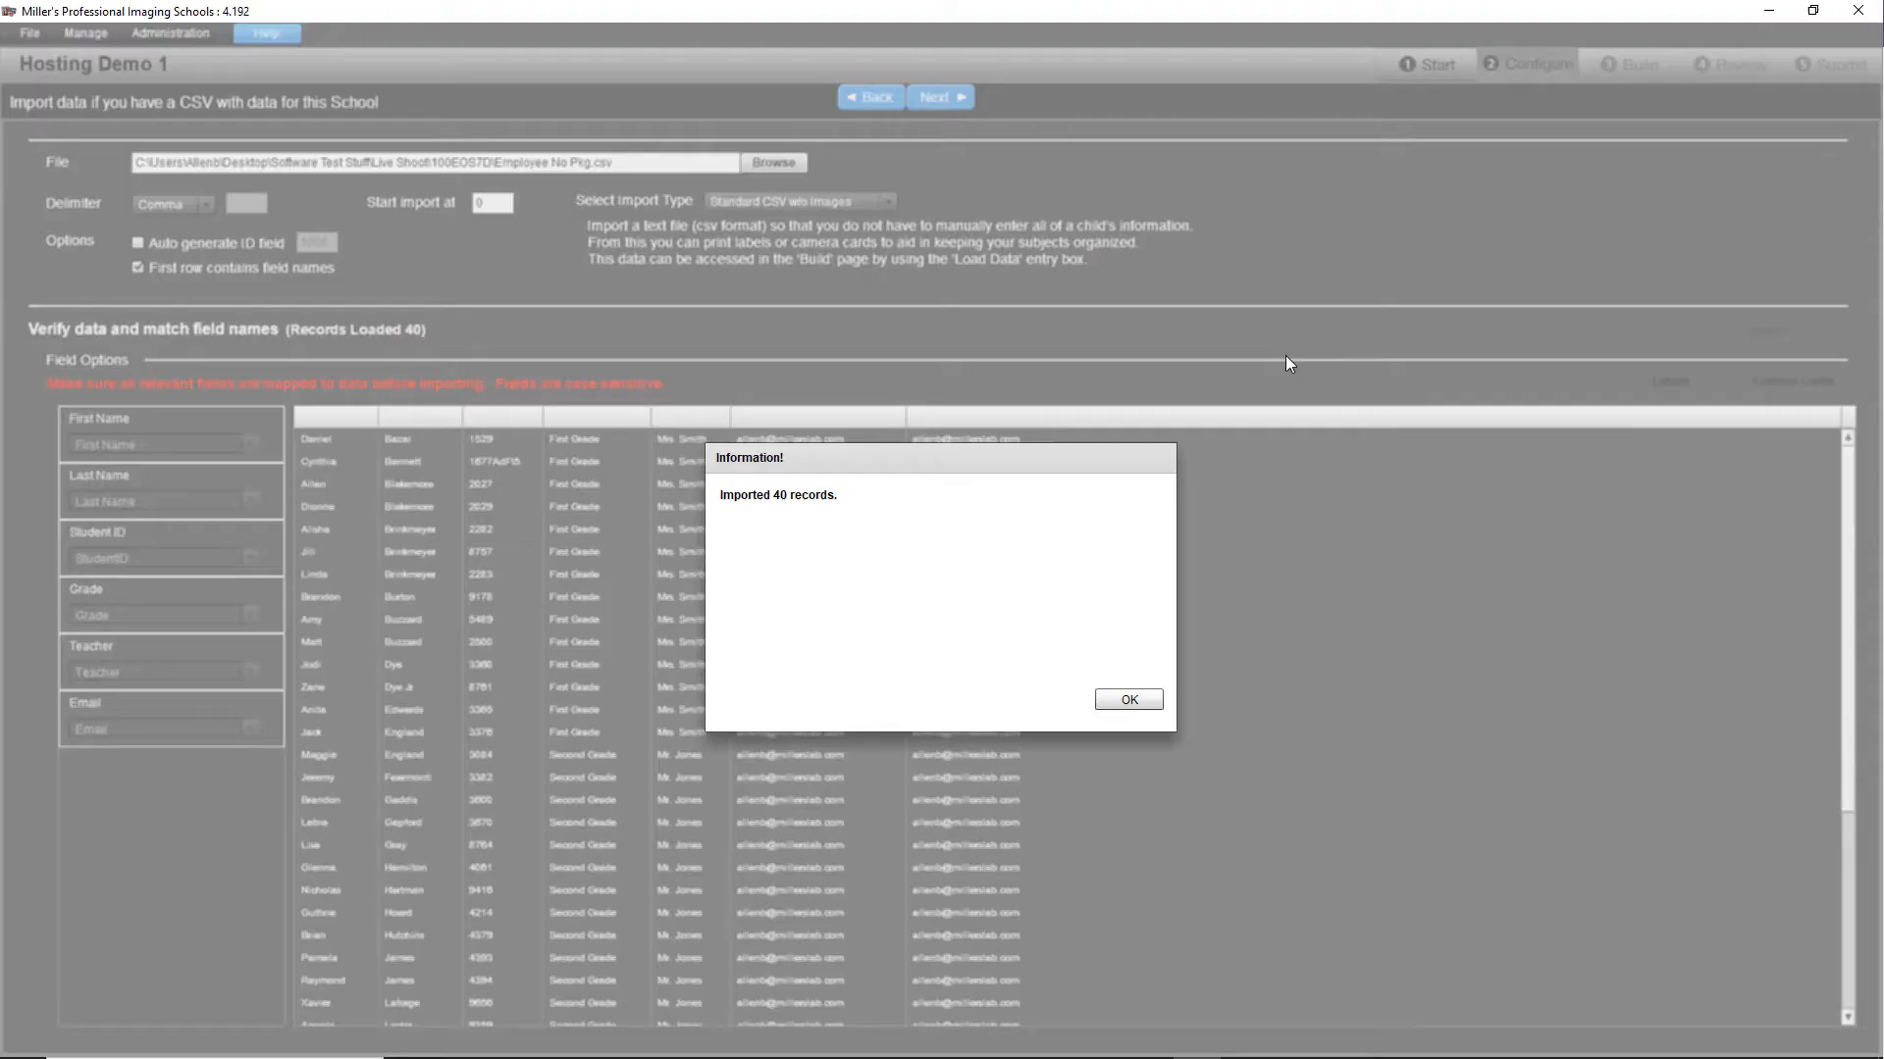
left_click(1129, 700)
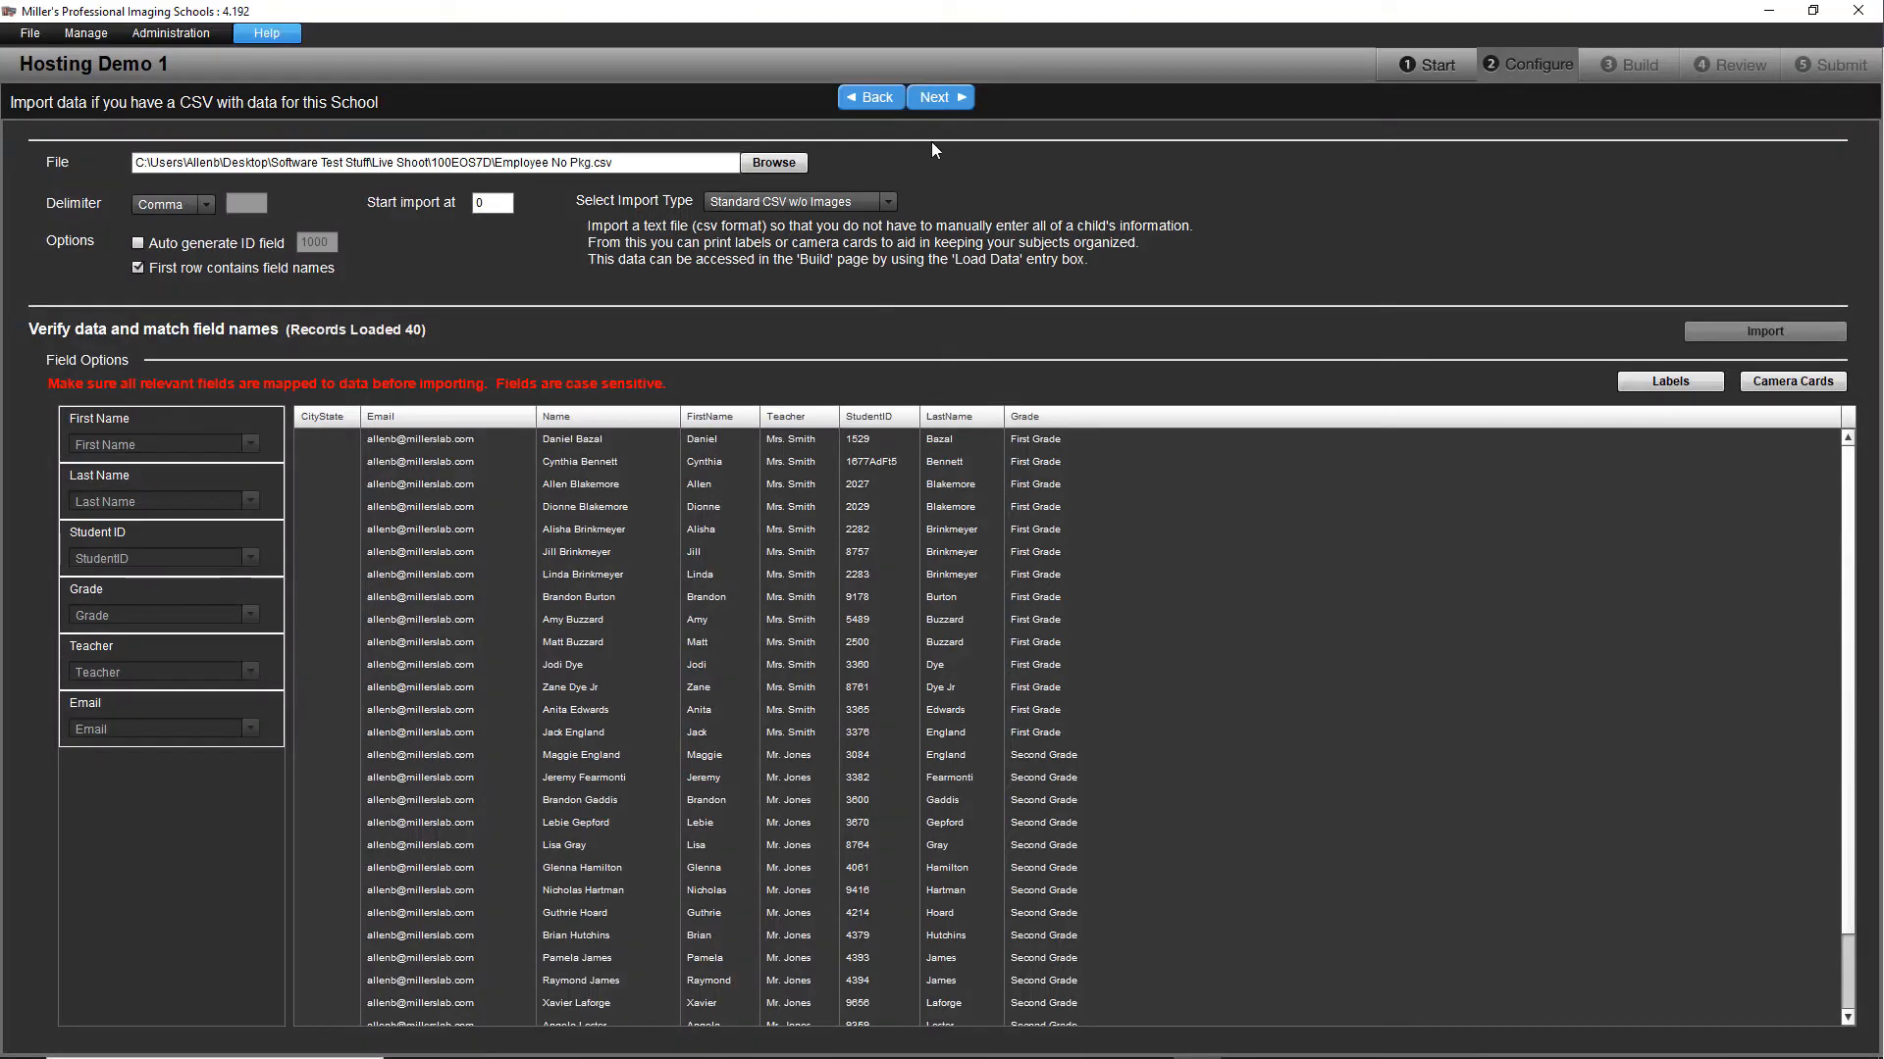
Step: Continue to the group images setup and group the subjects by Teacher
left_click(940, 99)
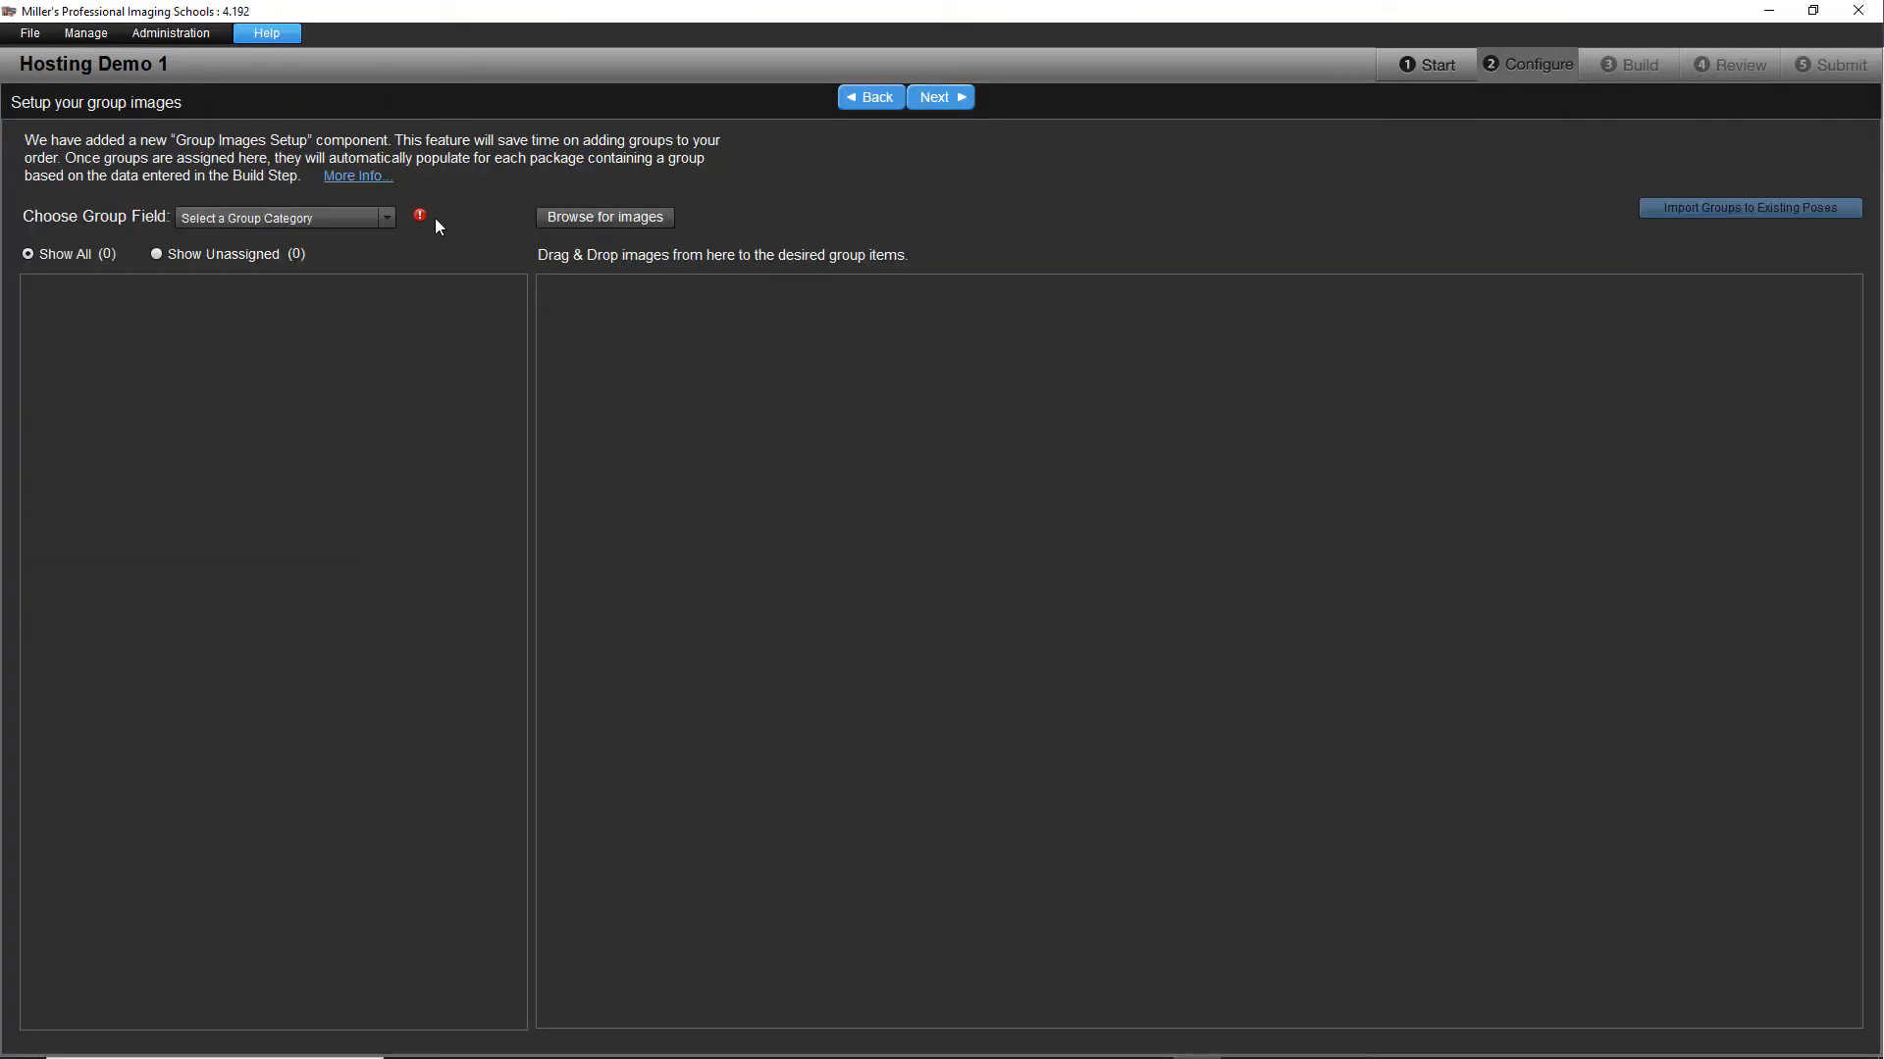
left_click(376, 221)
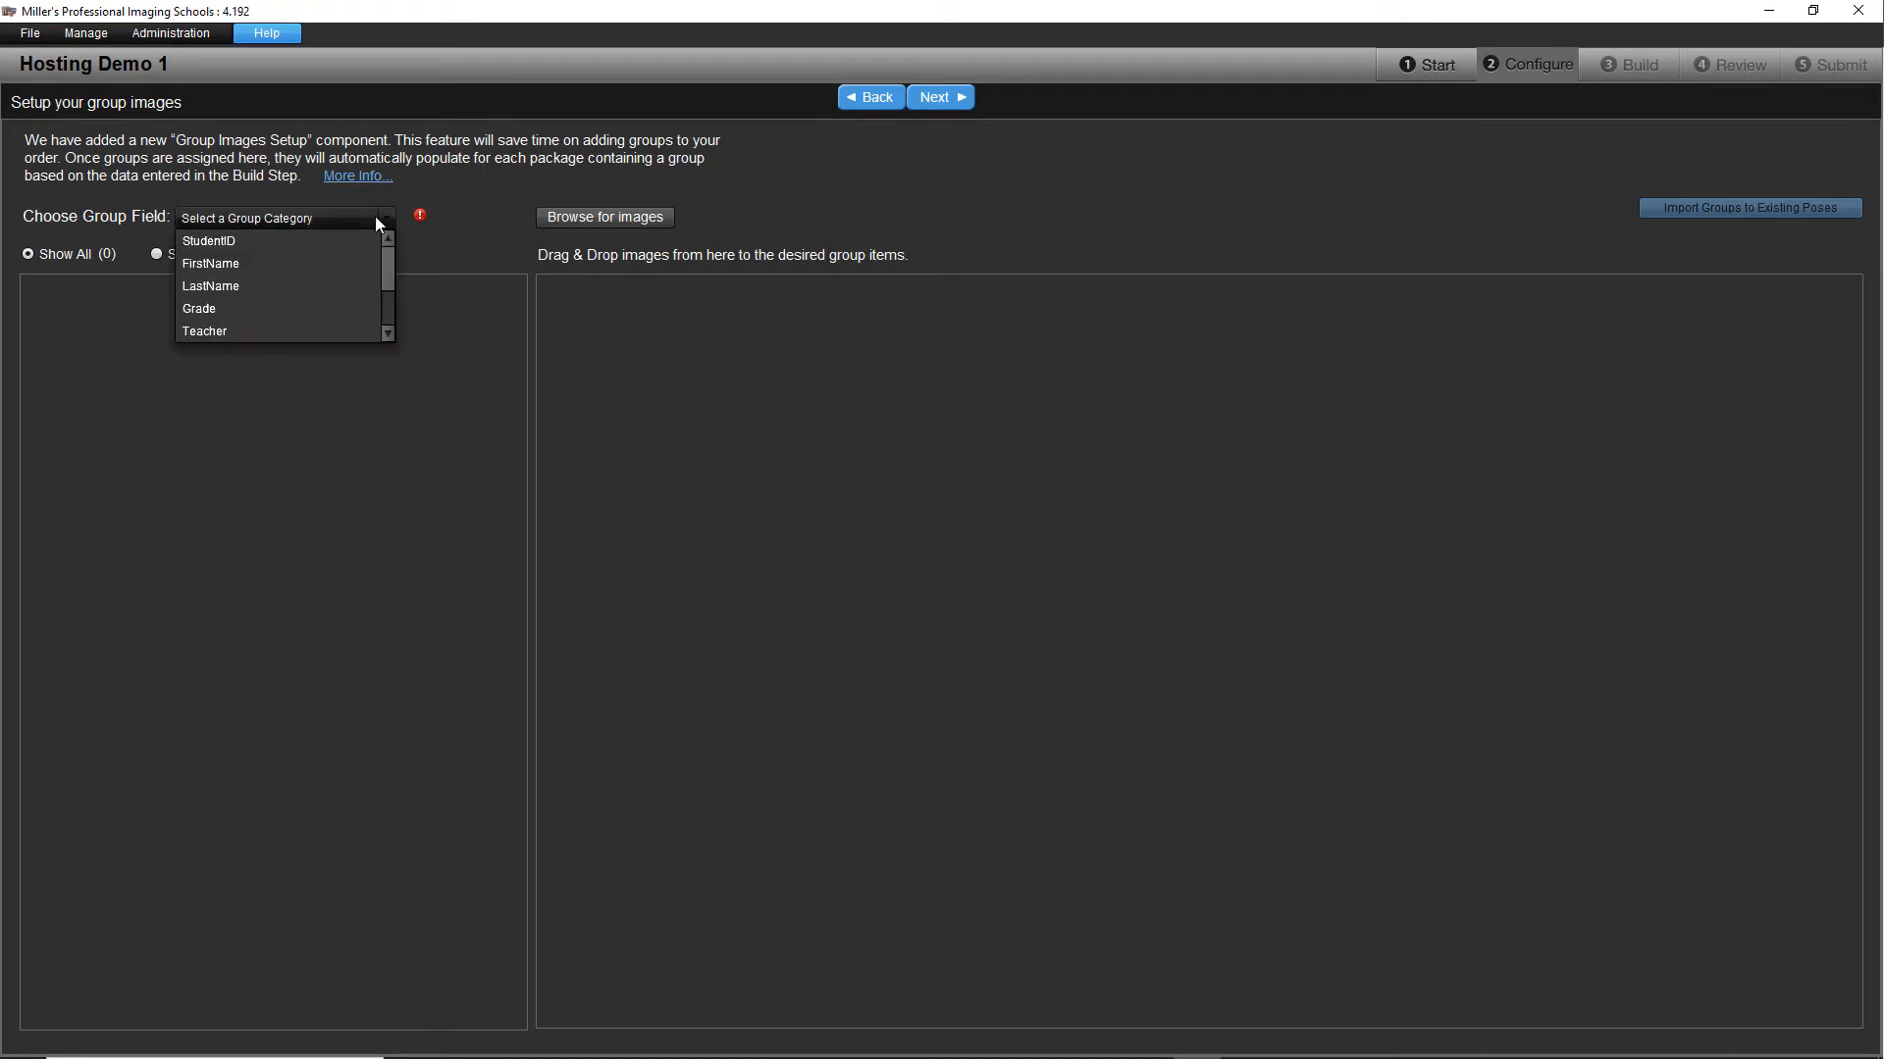
left_click(326, 326)
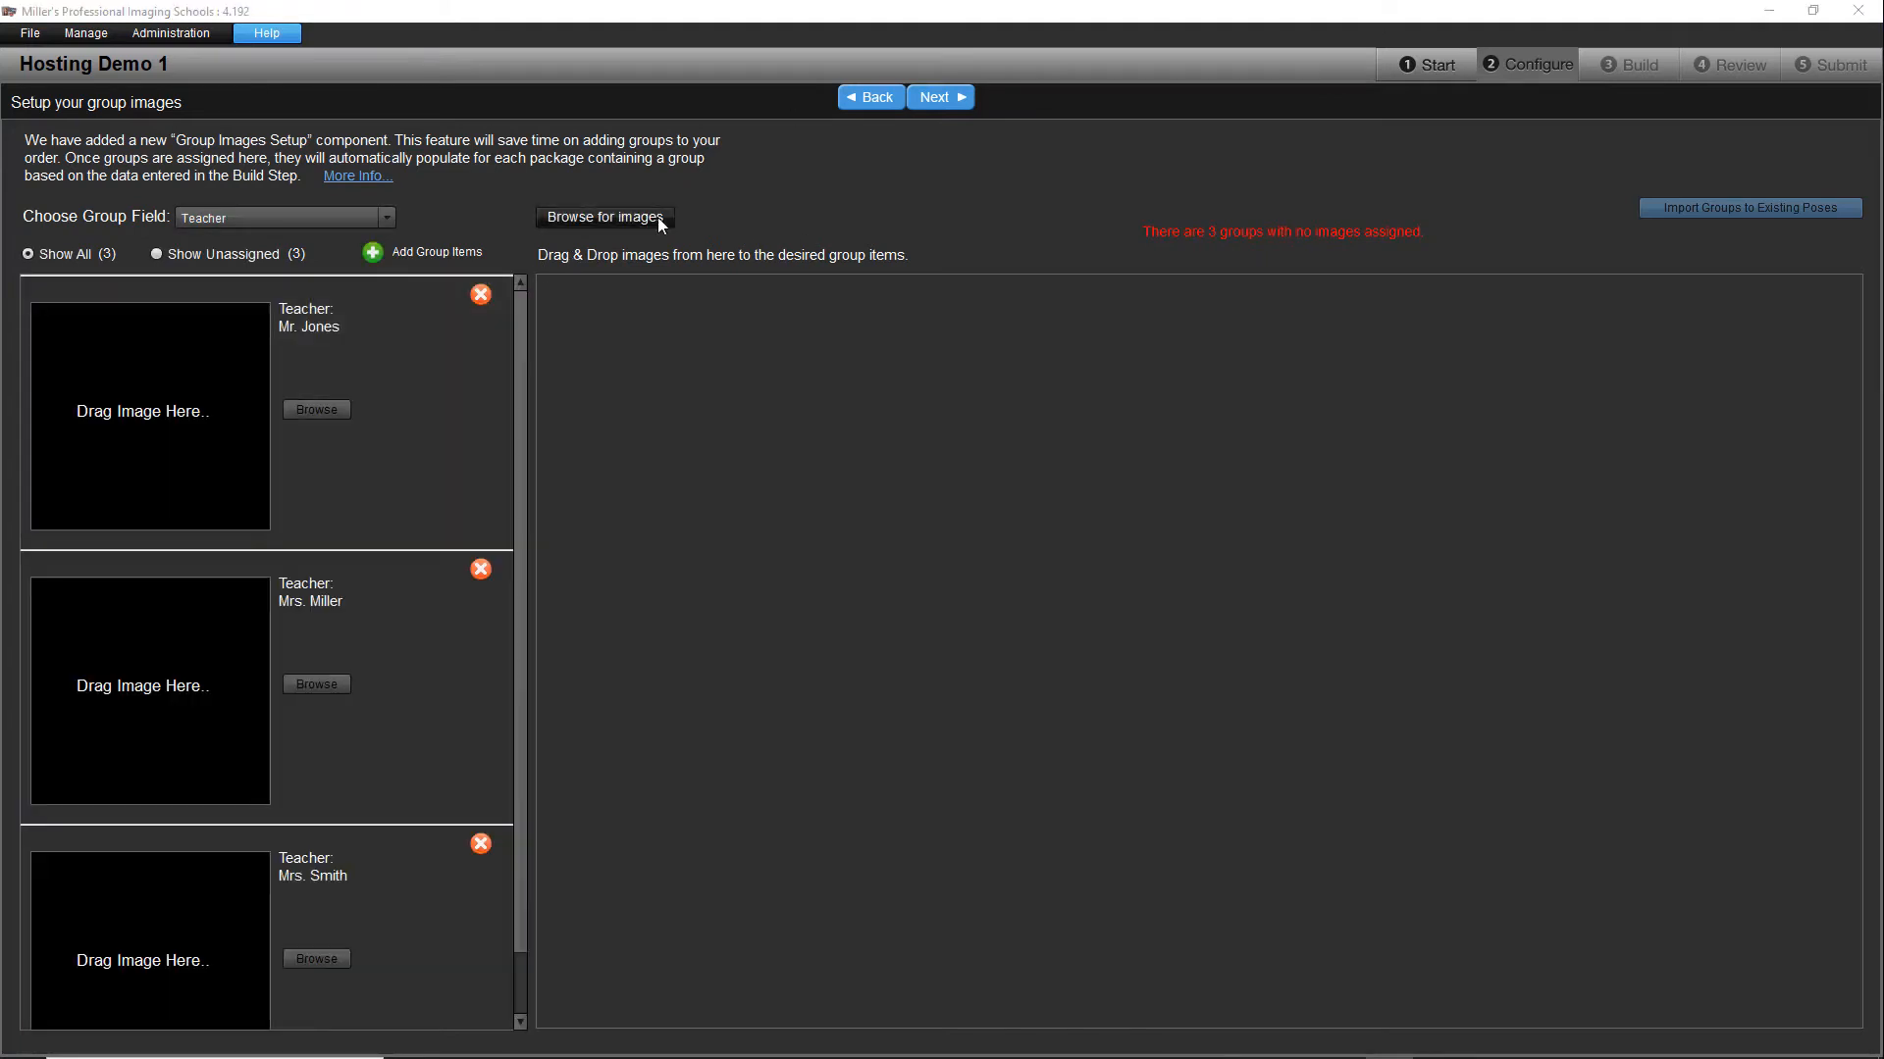
Step: Load the class group images from the Groups folder reached through the Desktop
left_click(658, 216)
double_click(855, 458)
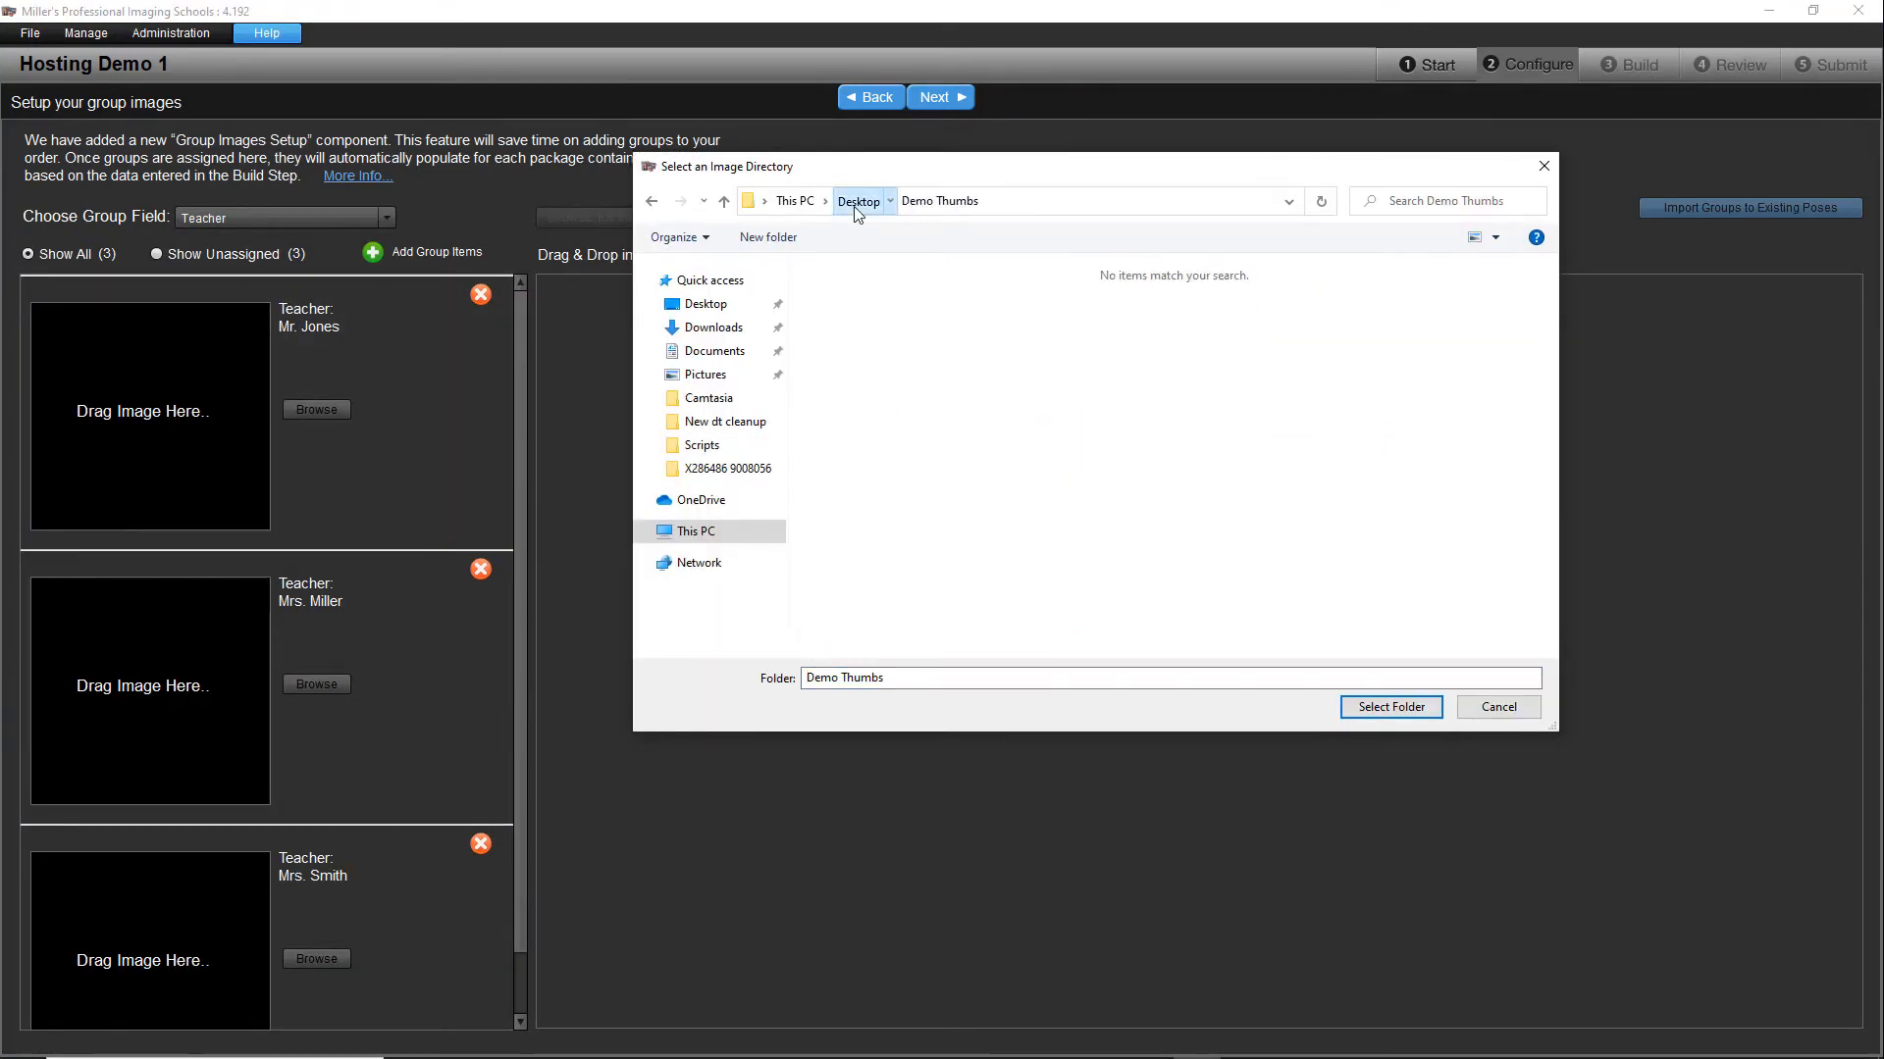
left_click(856, 201)
double_click(843, 437)
left_click(962, 316)
left_click(1391, 706)
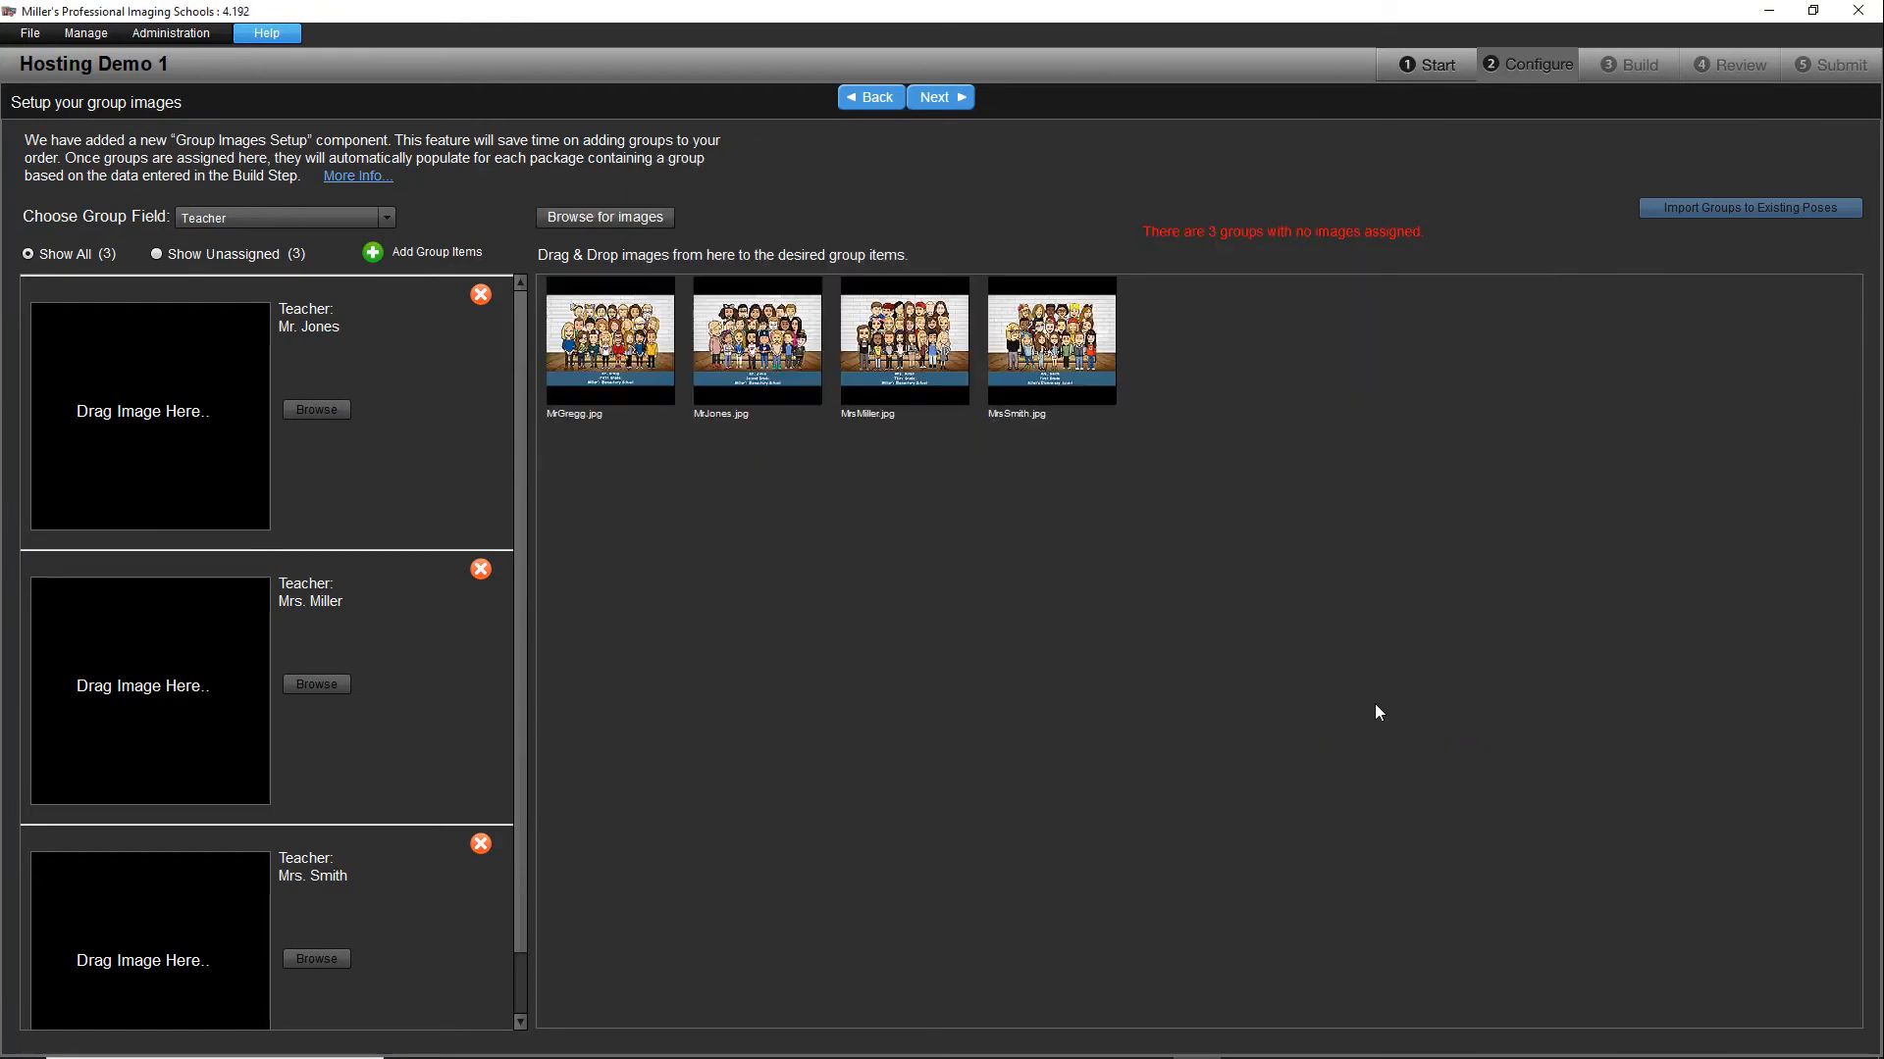
Step: Assign a class group image to each of the three teacher groups and continue to the Build stage
left_click_drag(610, 343, 224, 426)
left_click_drag(758, 343, 220, 675)
left_click_drag(905, 343, 209, 942)
left_click(936, 96)
left_click(957, 98)
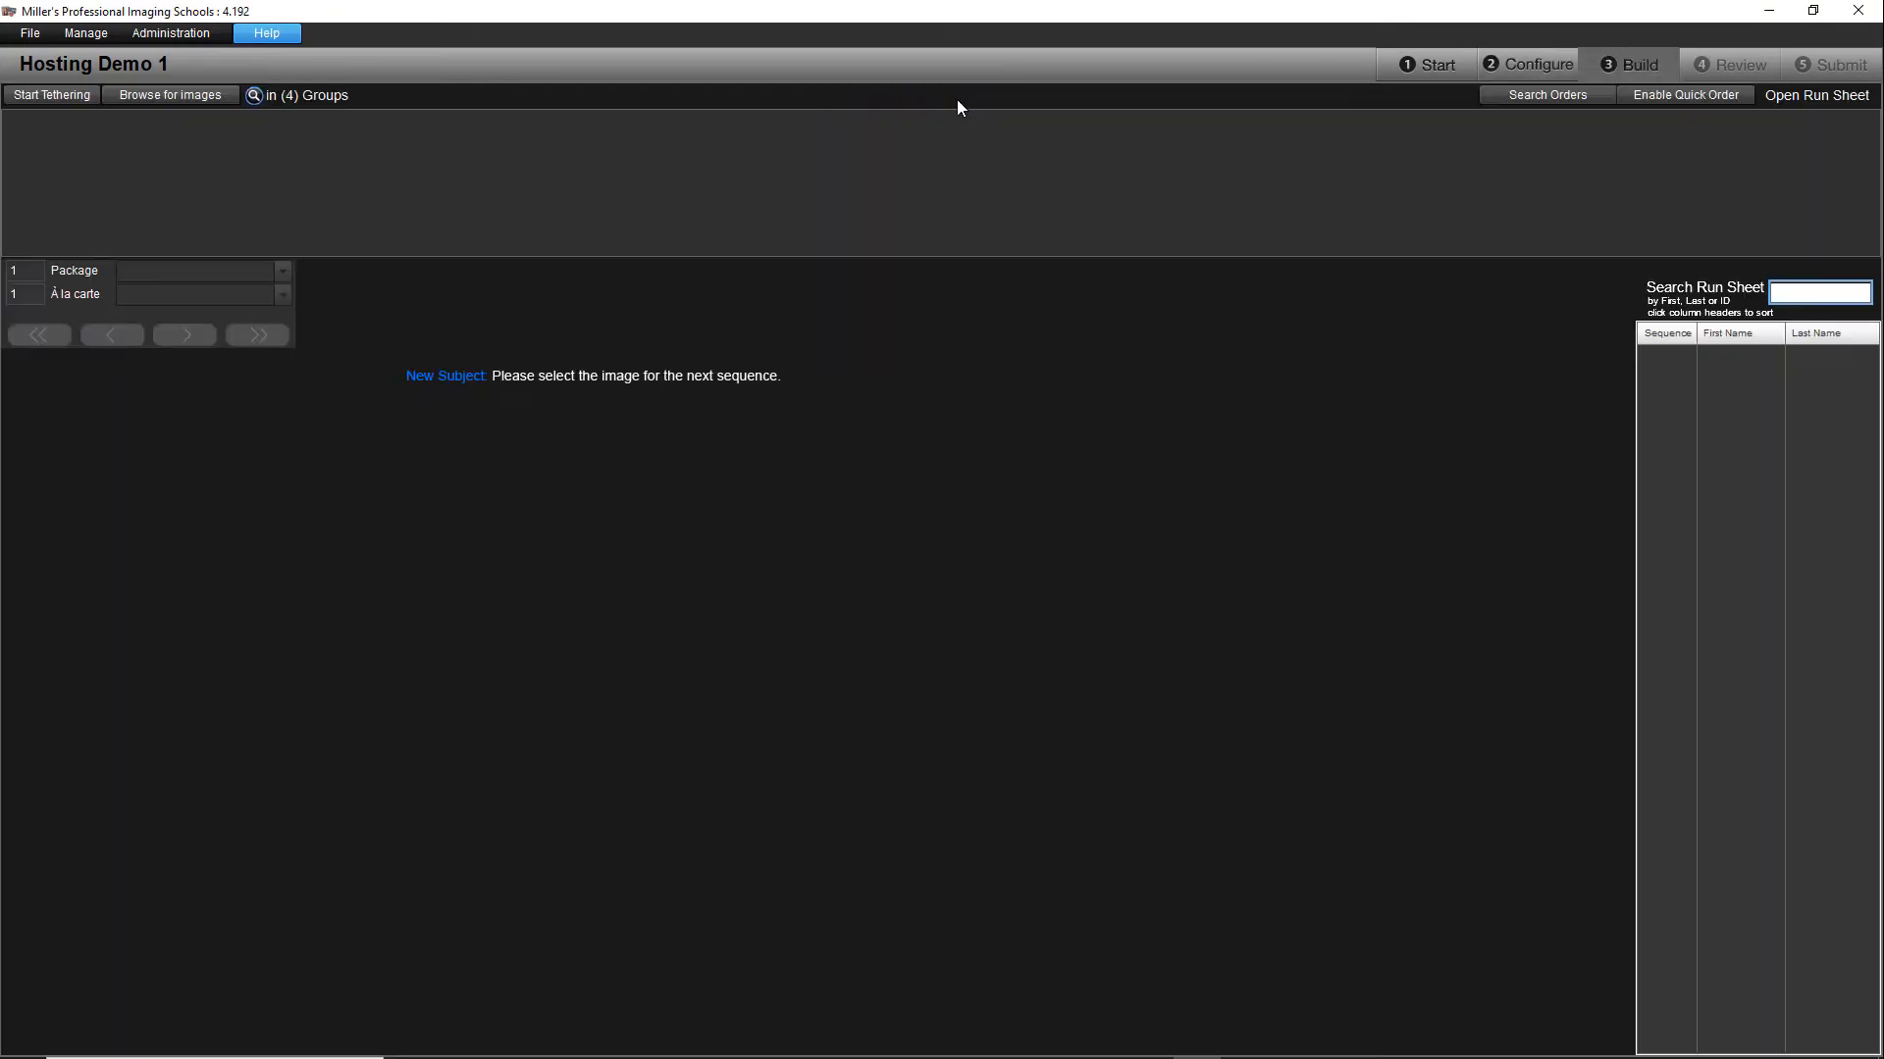
Step: Load the subject portraits from the Demo folder into the Build stage
left_click(204, 94)
left_click(904, 195)
left_click(1387, 702)
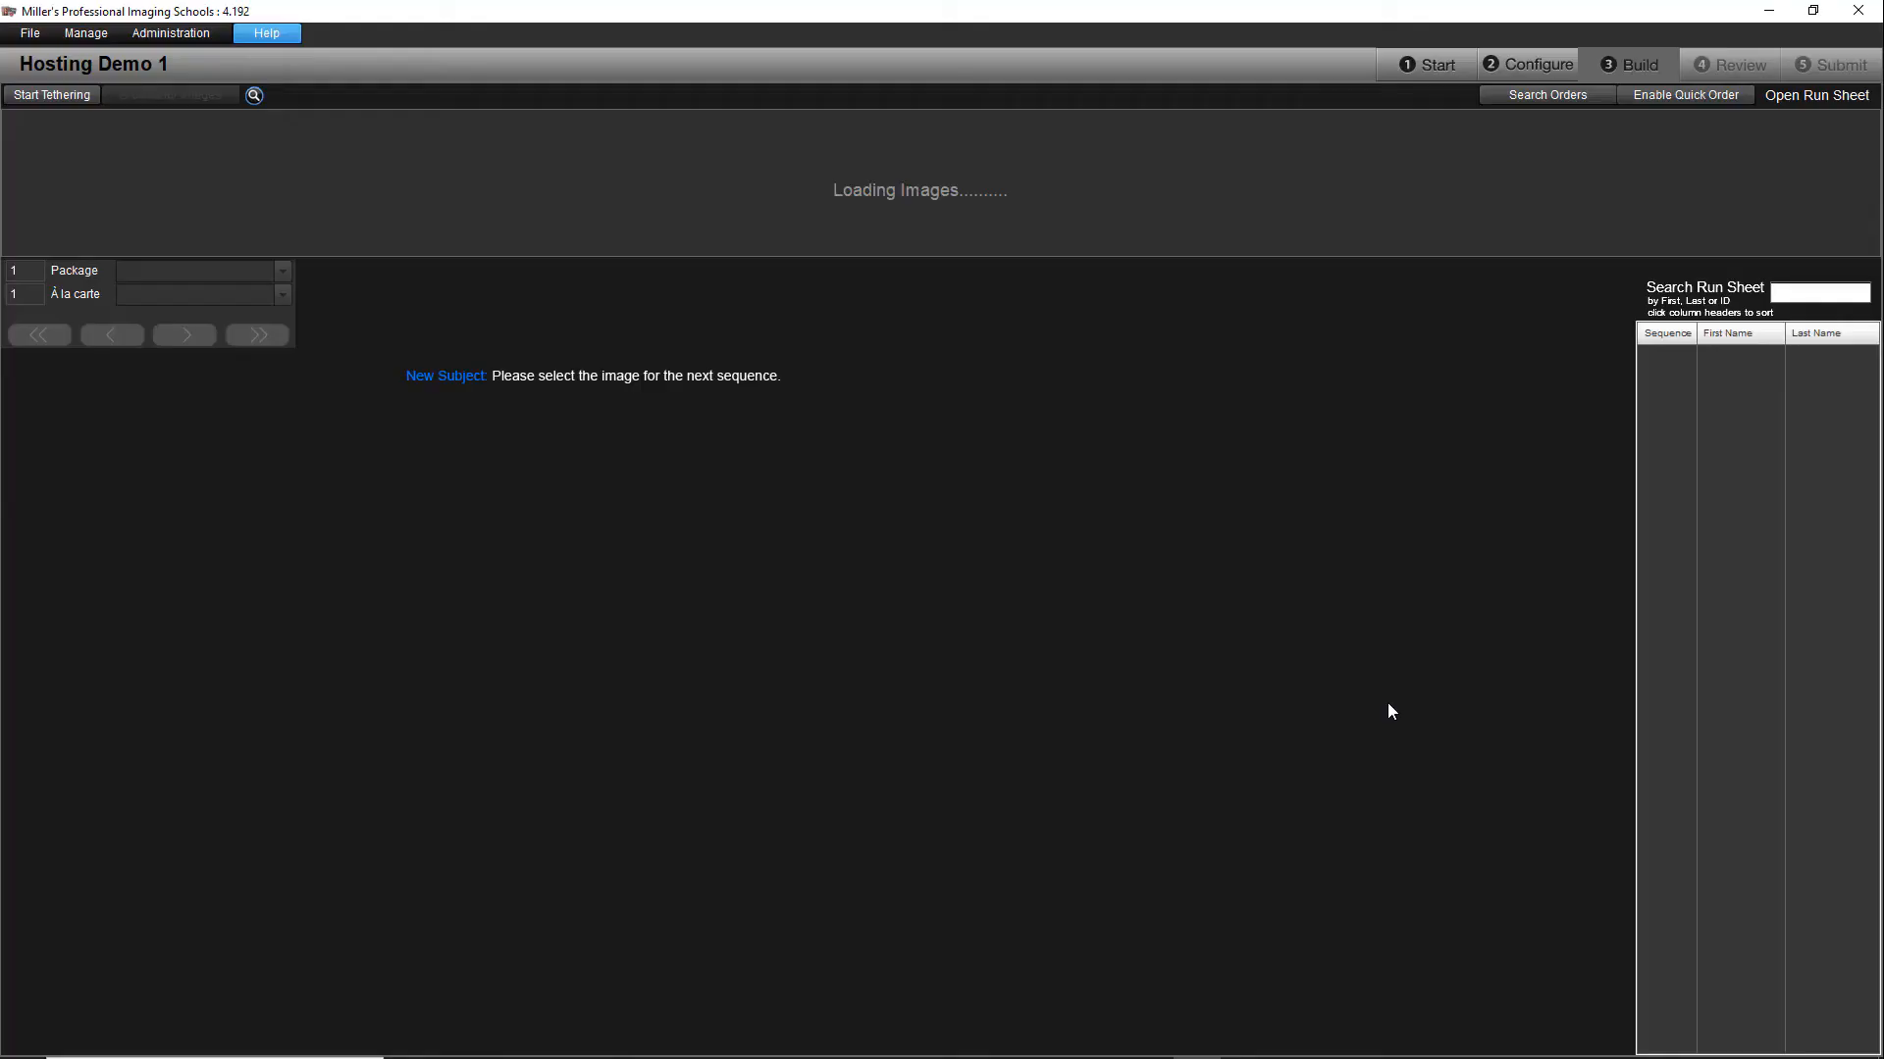
Step: Select FK9A9628.JPG for the first sequence and load its student data by the subject's partial first name
left_click(90, 187)
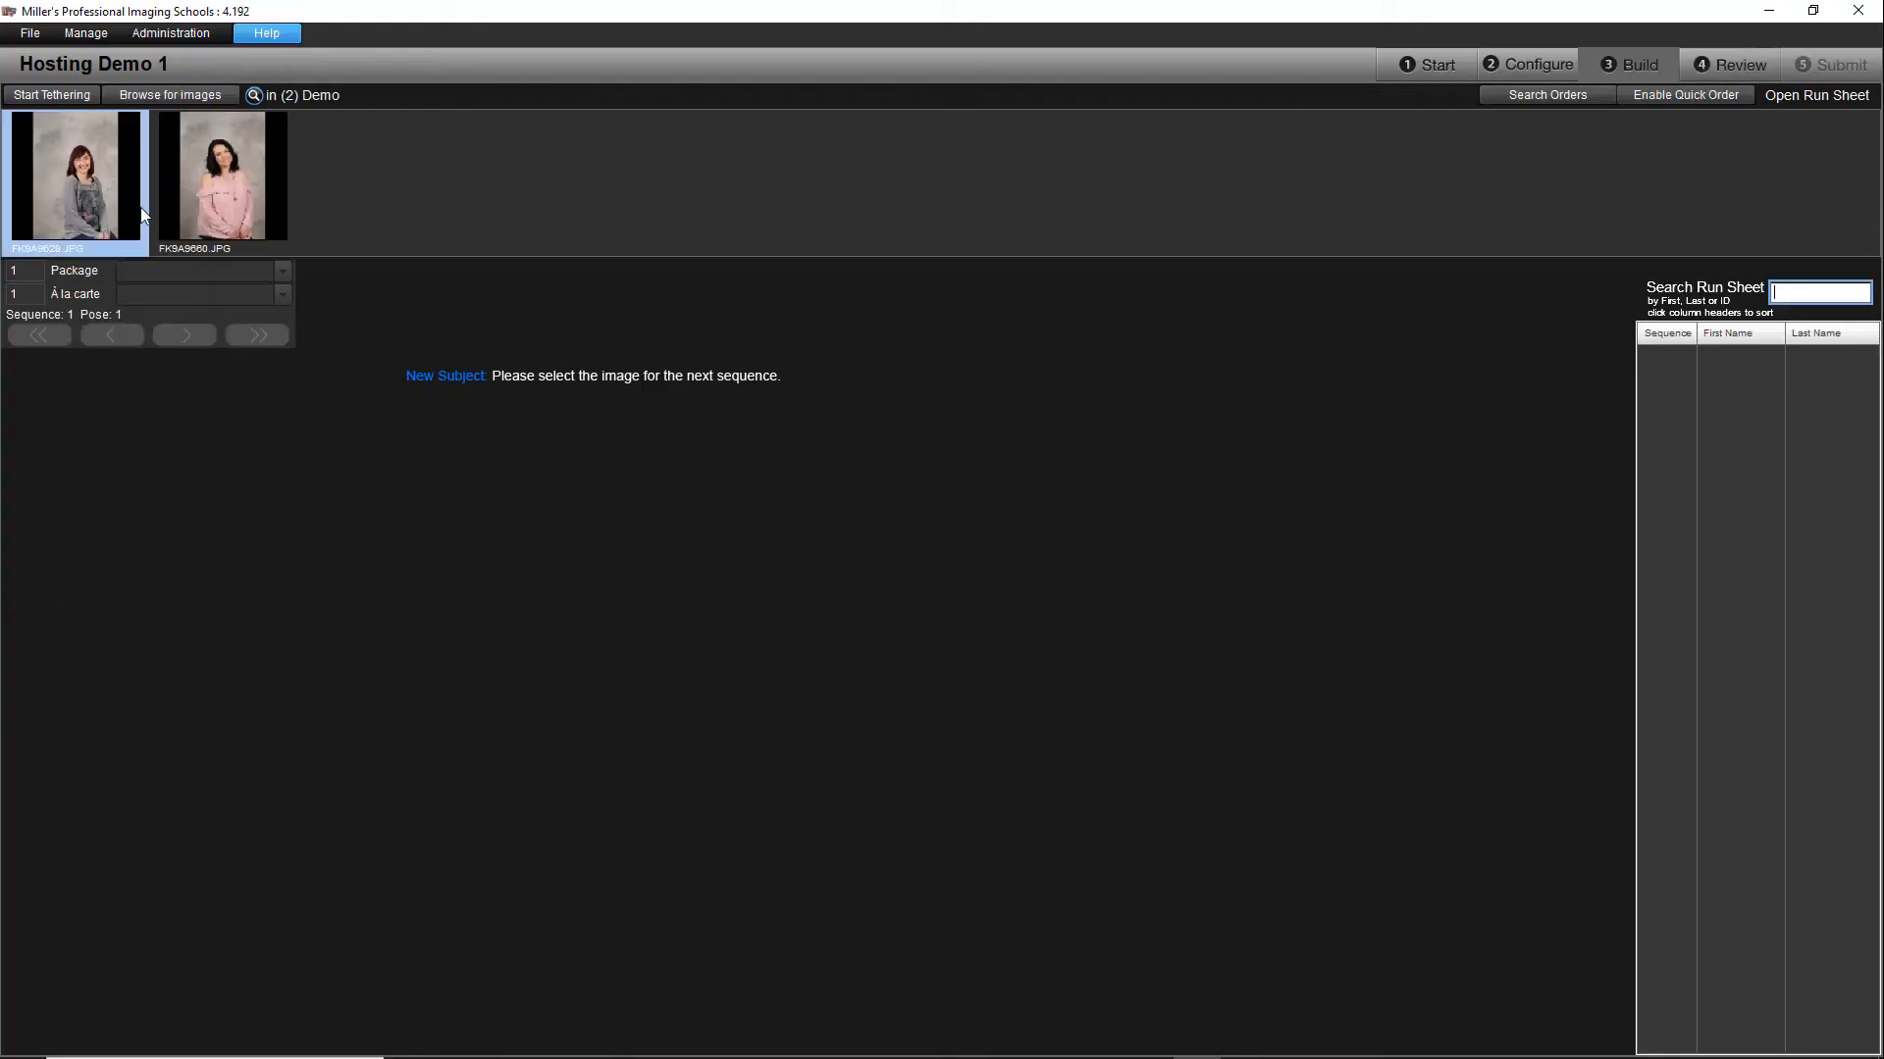
left_click(428, 284)
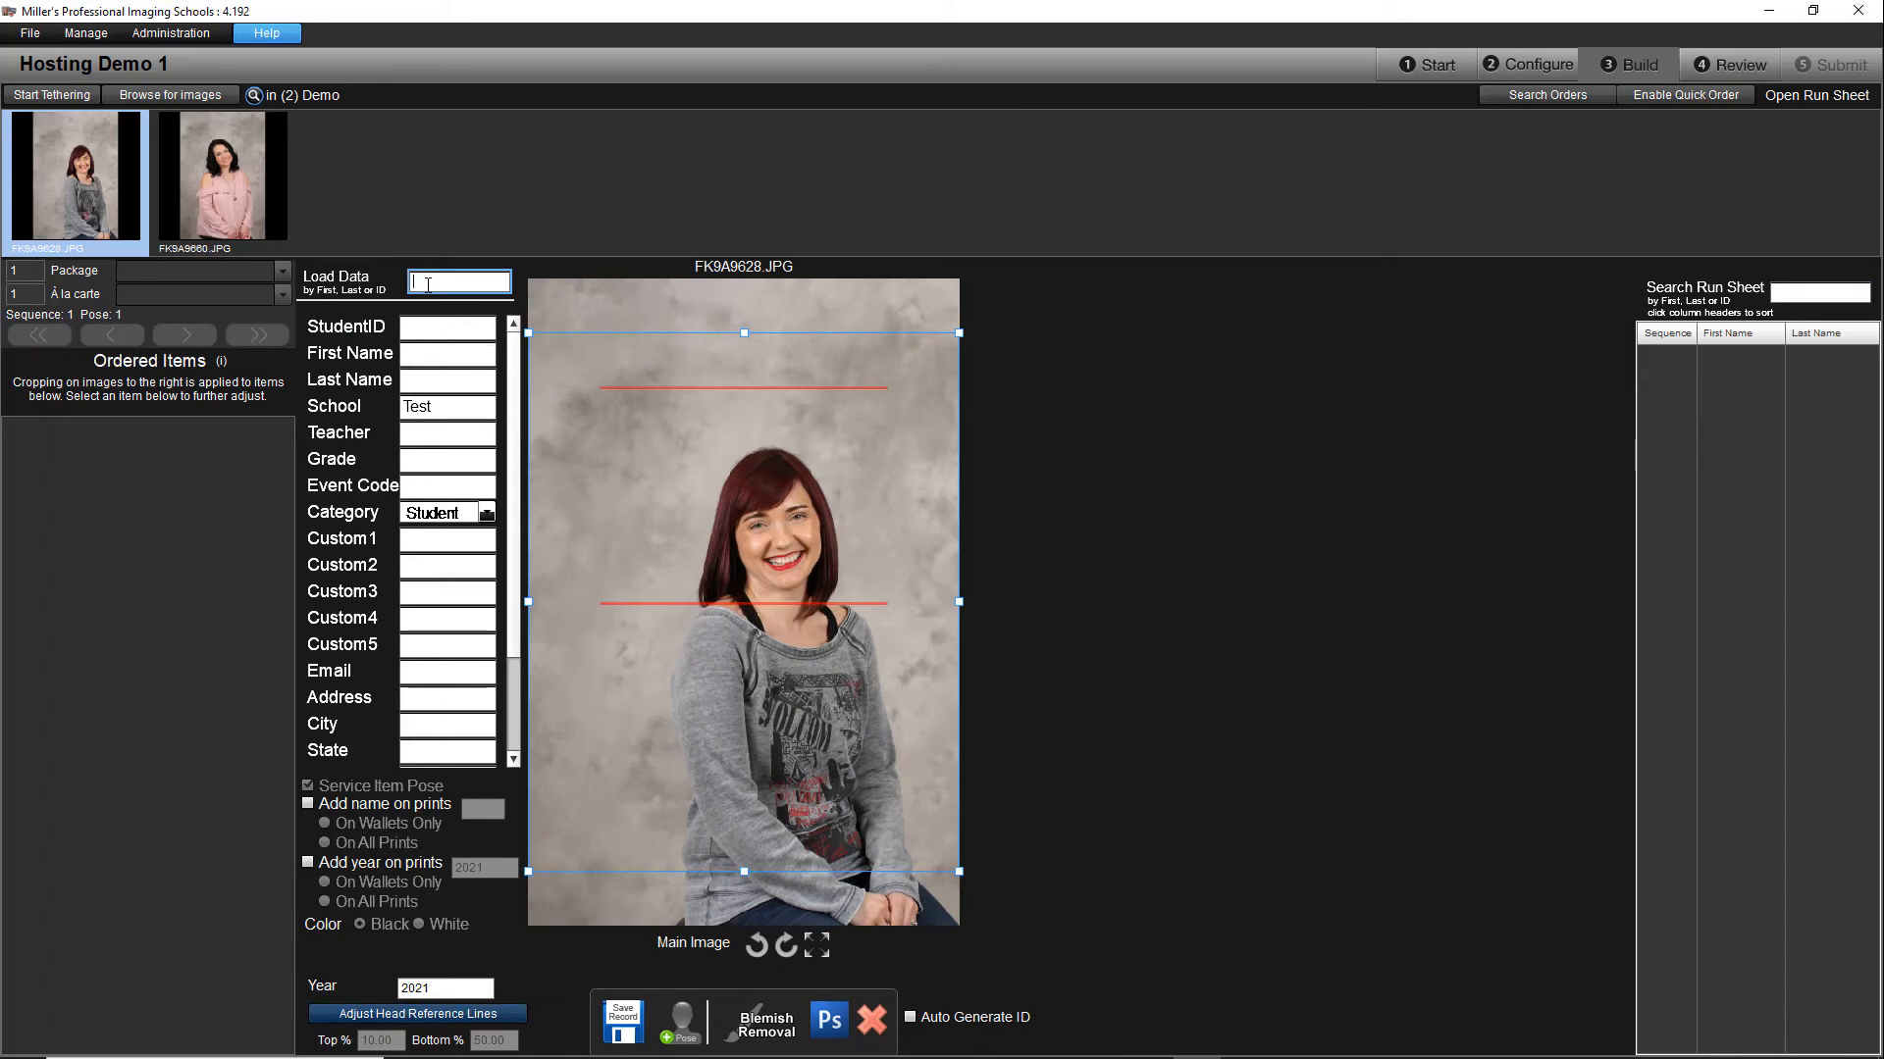
type("cry")
key("Return")
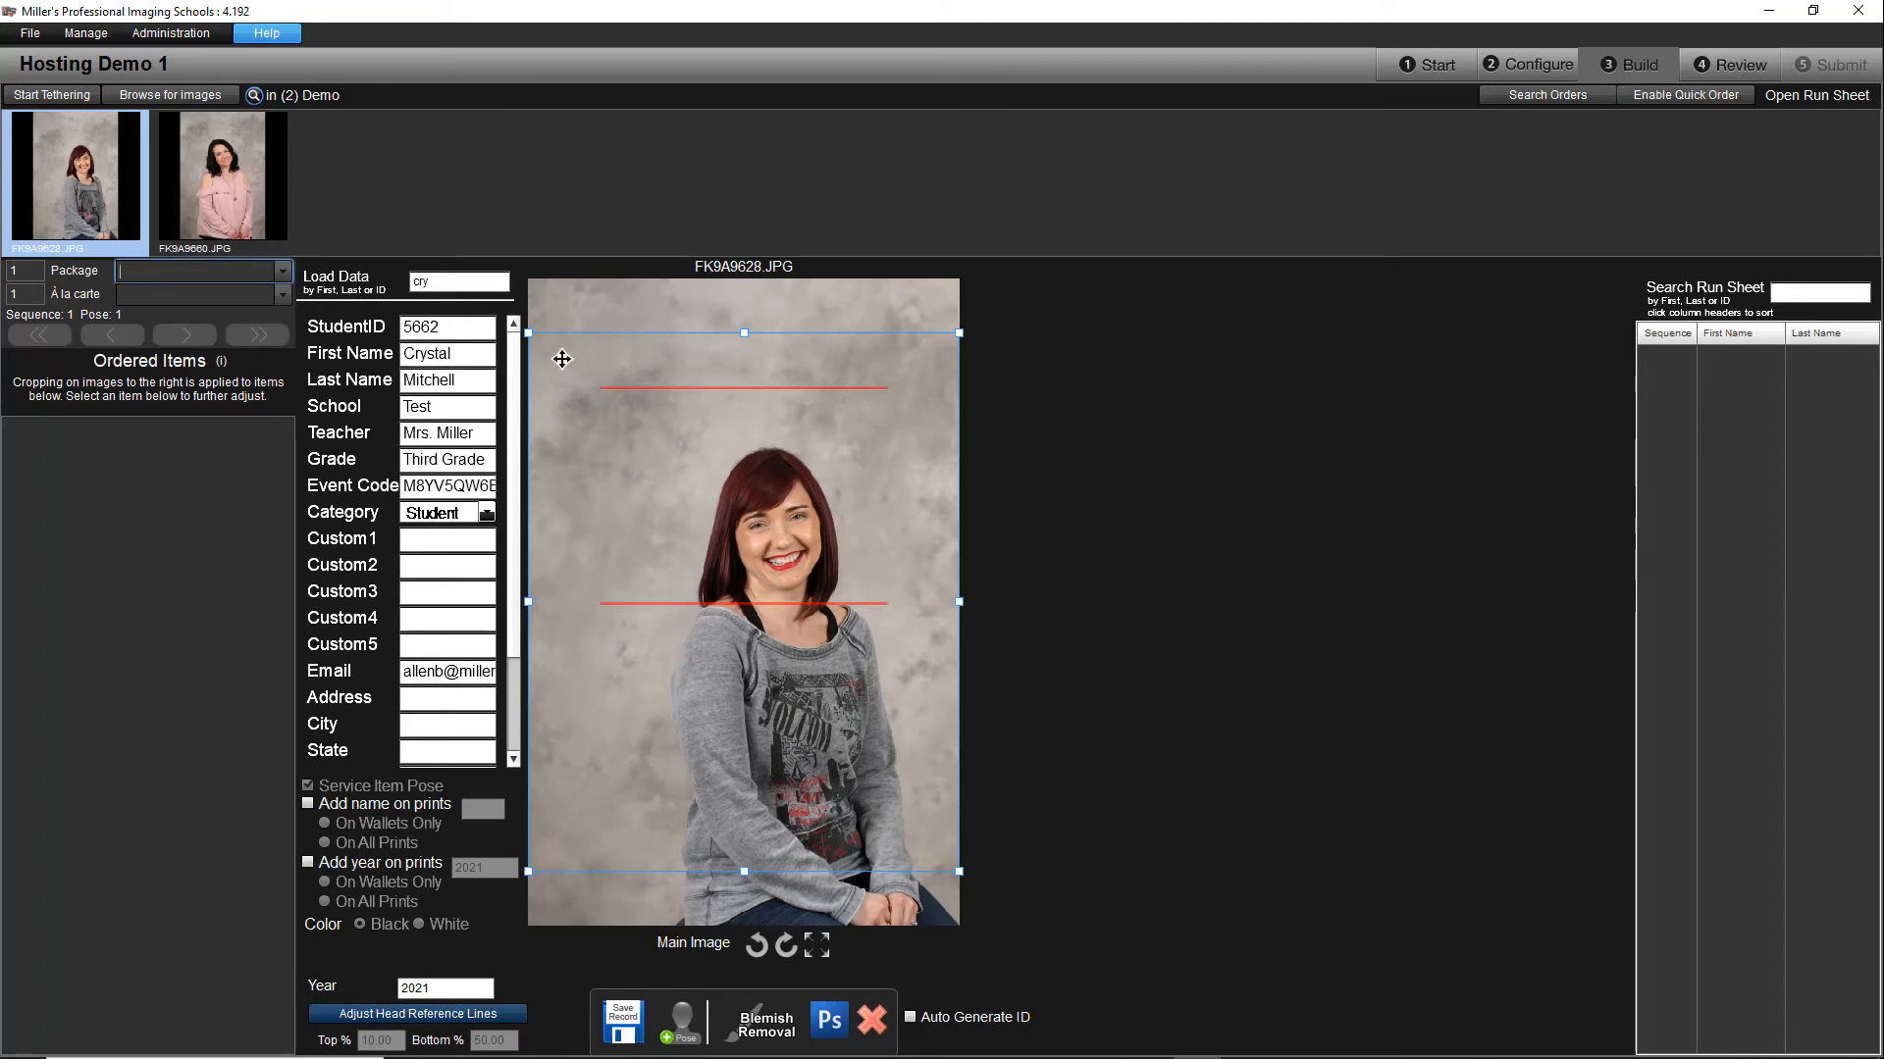
Step: Tighten the crop of FK9A9628.JPG around the subject's head and upper body, and save the record
left_click_drag(528, 332, 664, 481)
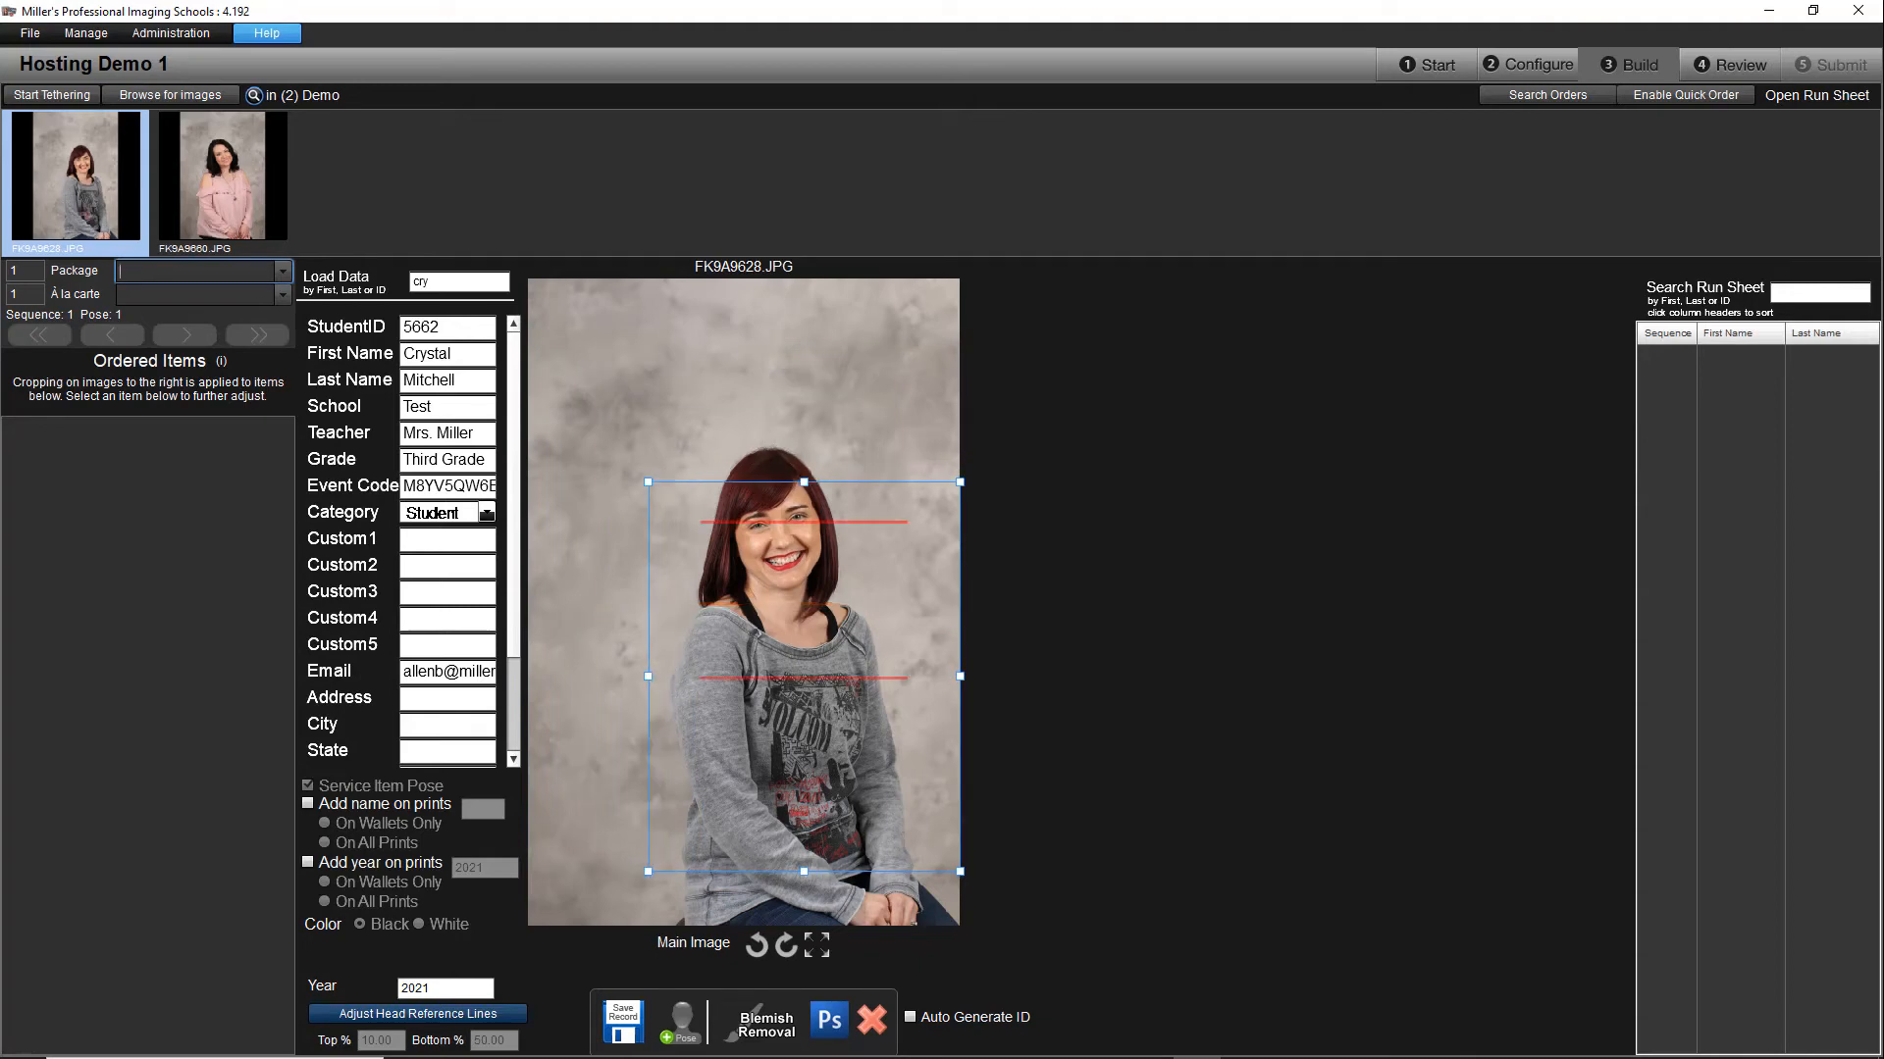
left_click_drag(835, 598, 808, 526)
left_click(630, 1033)
Step: Load the second subject's data by partial first name for FK9A9660.JPG, save the record and proceed to Review
left_click(257, 155)
type("rik")
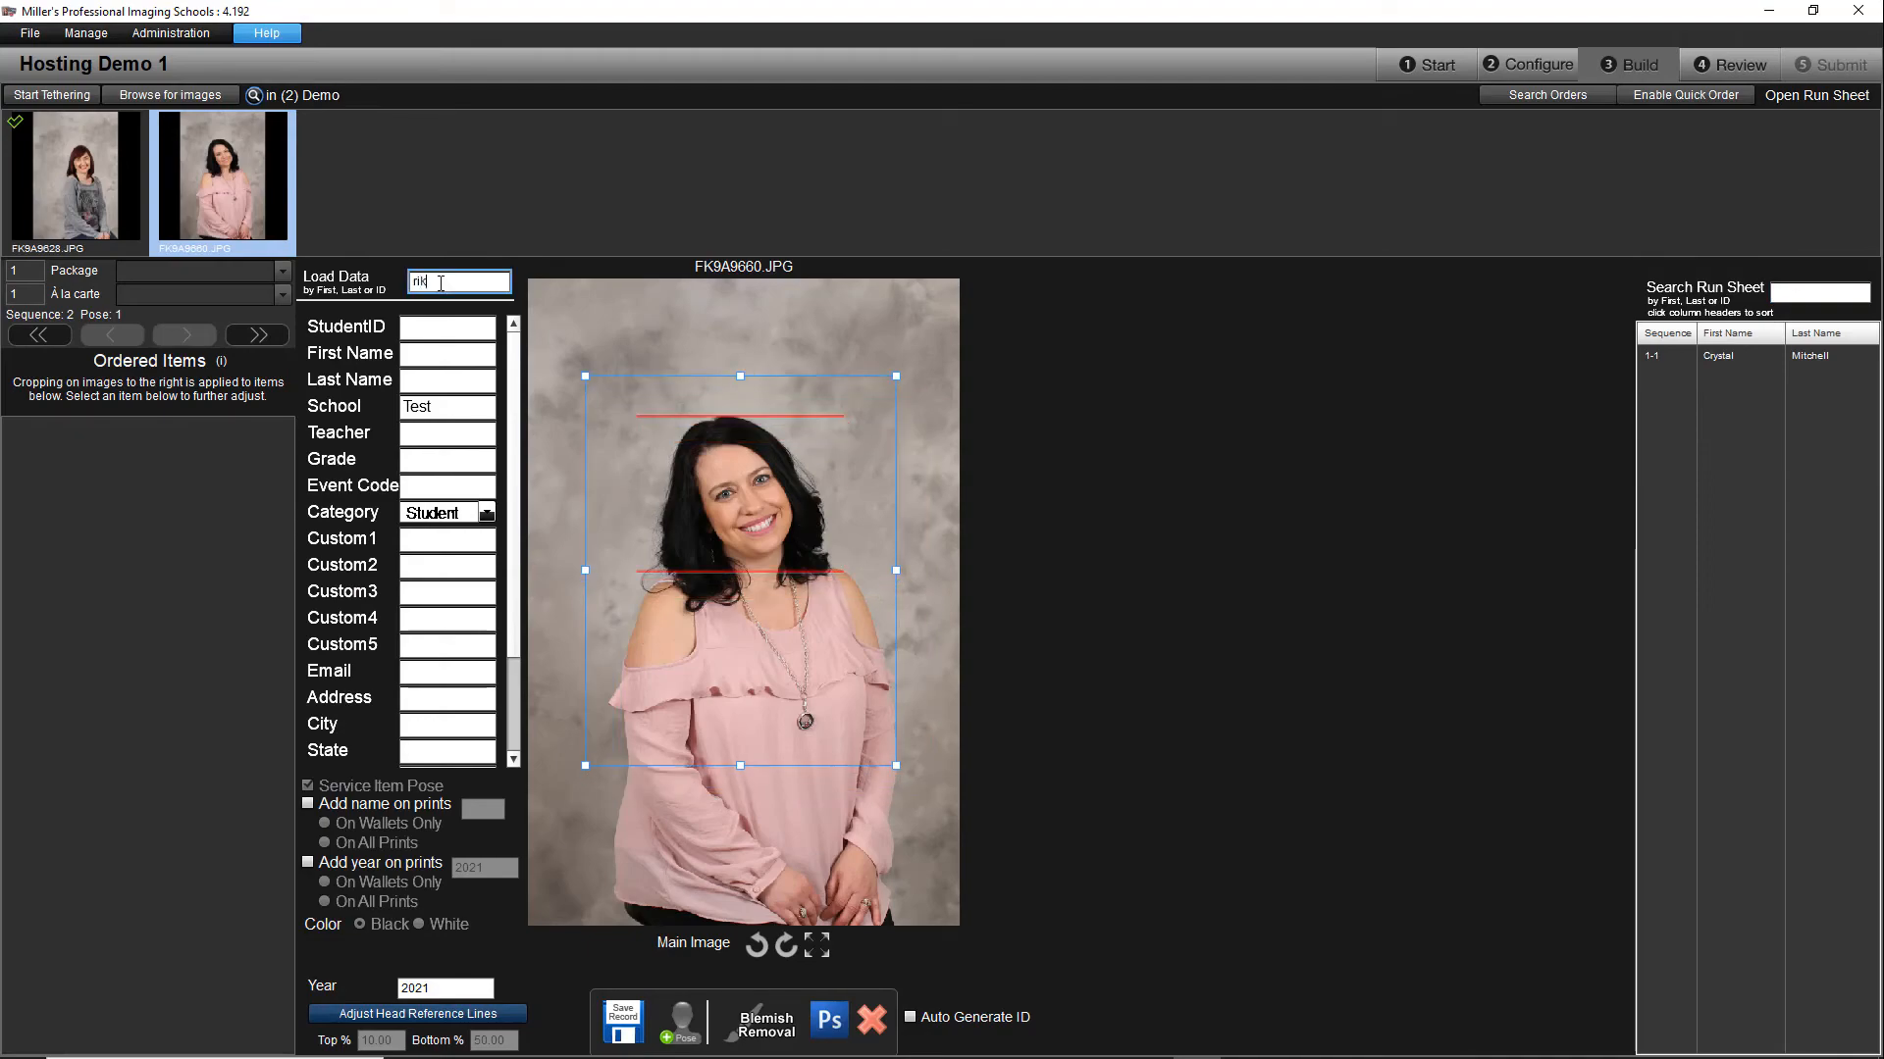
key("Return")
left_click(623, 1022)
left_click(1110, 700)
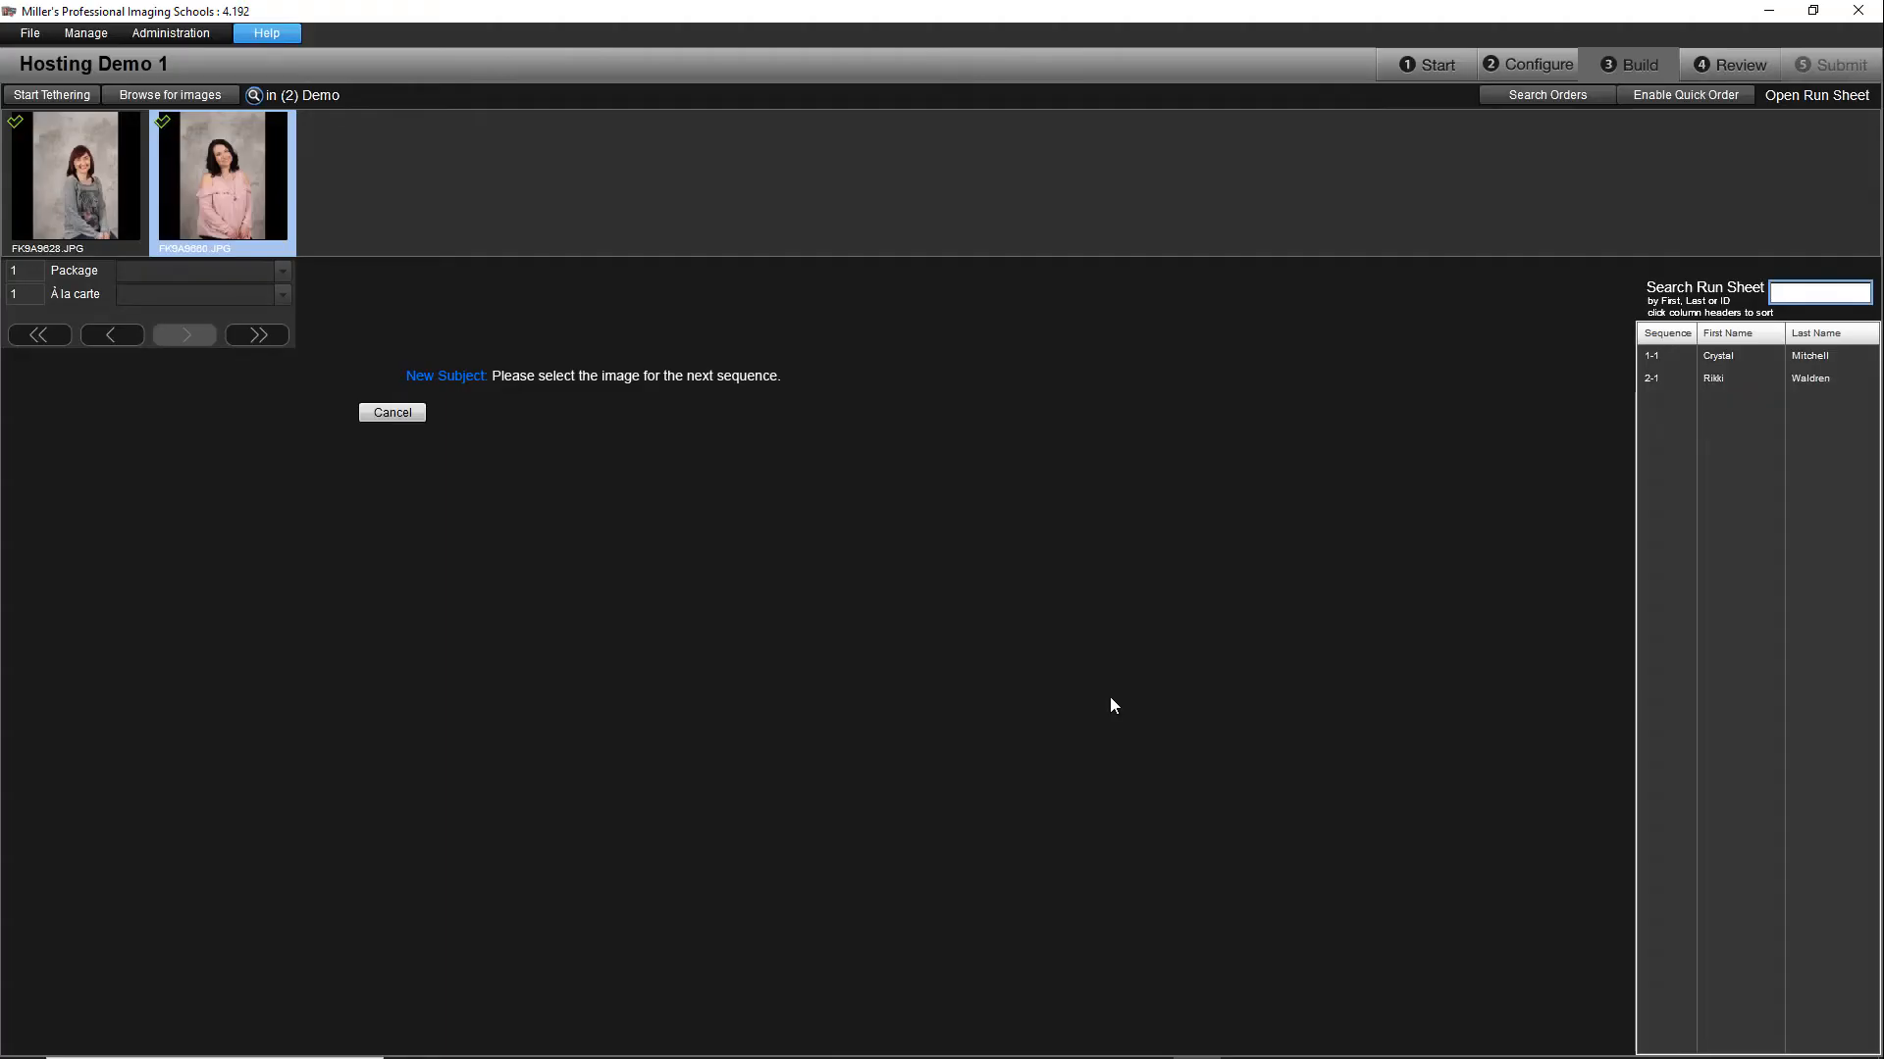
left_click(1711, 67)
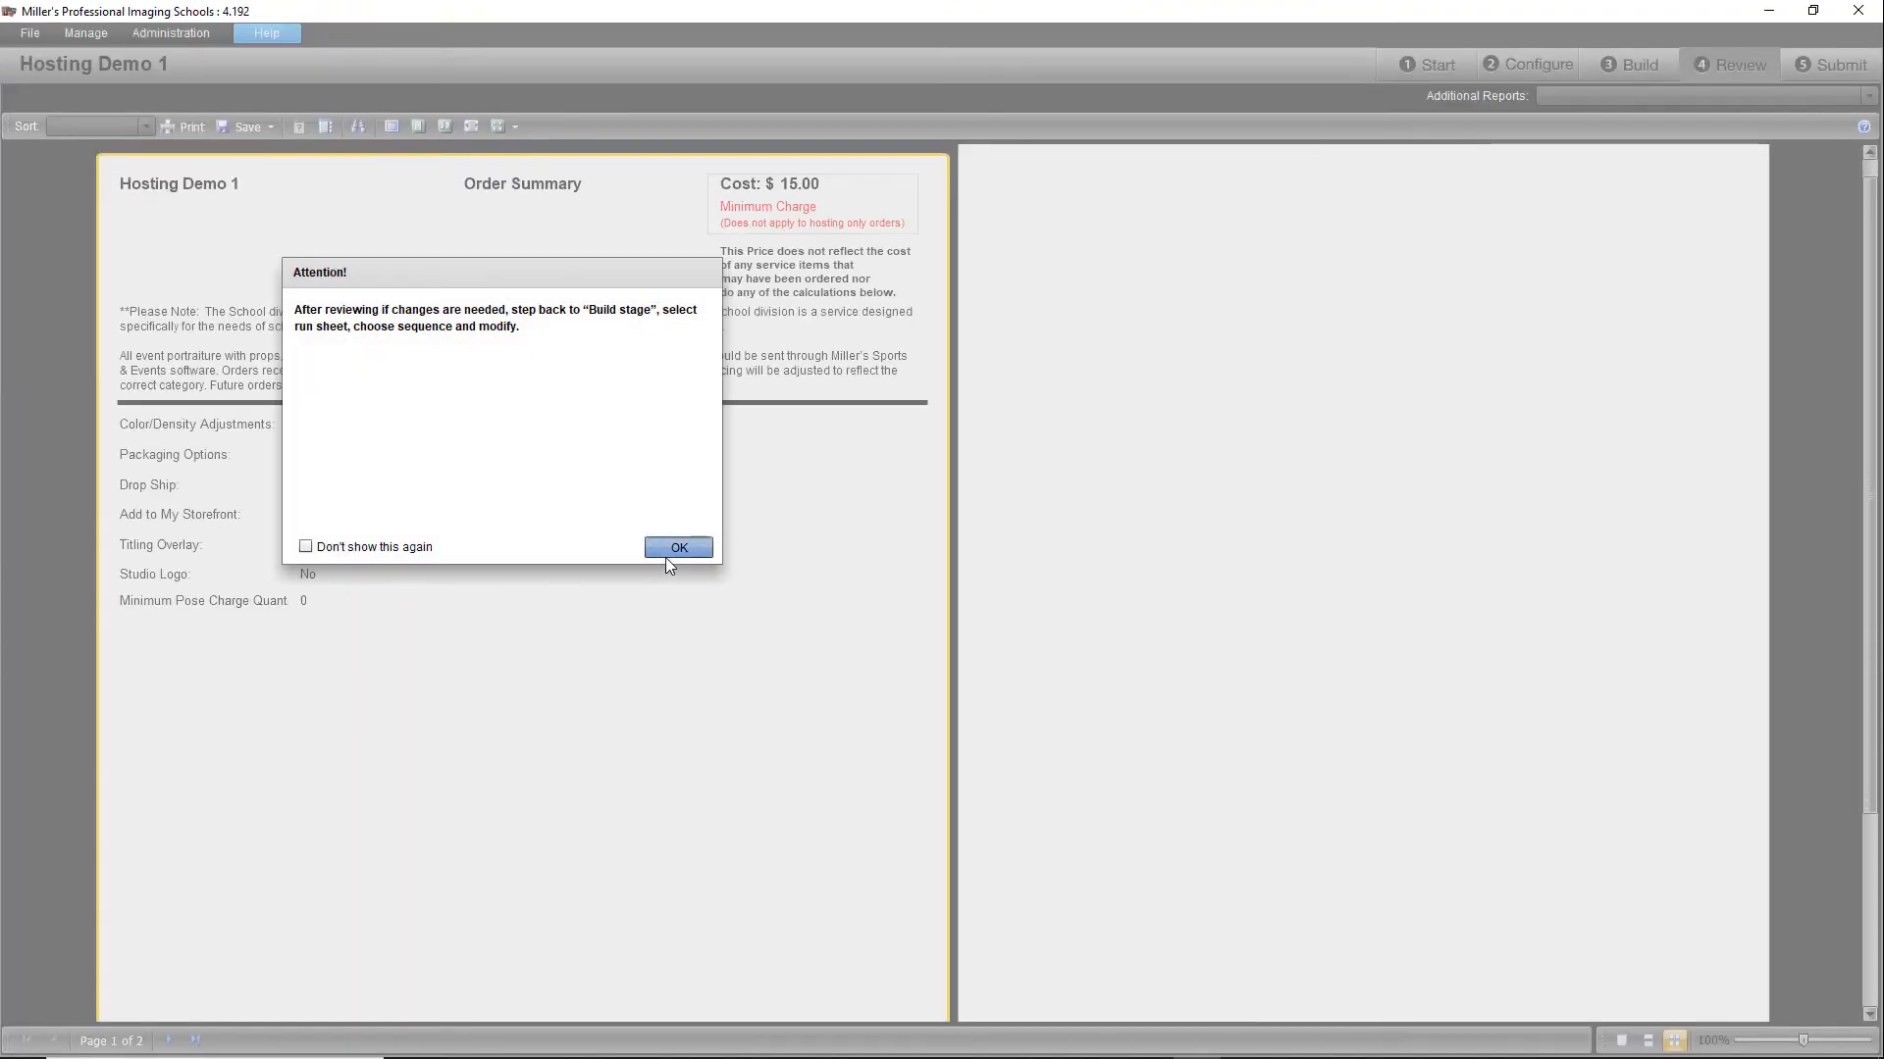
Step: Submit the Hosting Demo 1 order sorted by sequence, choosing upload over the Internet with Normal priority and the proposed schedule
left_click(667, 551)
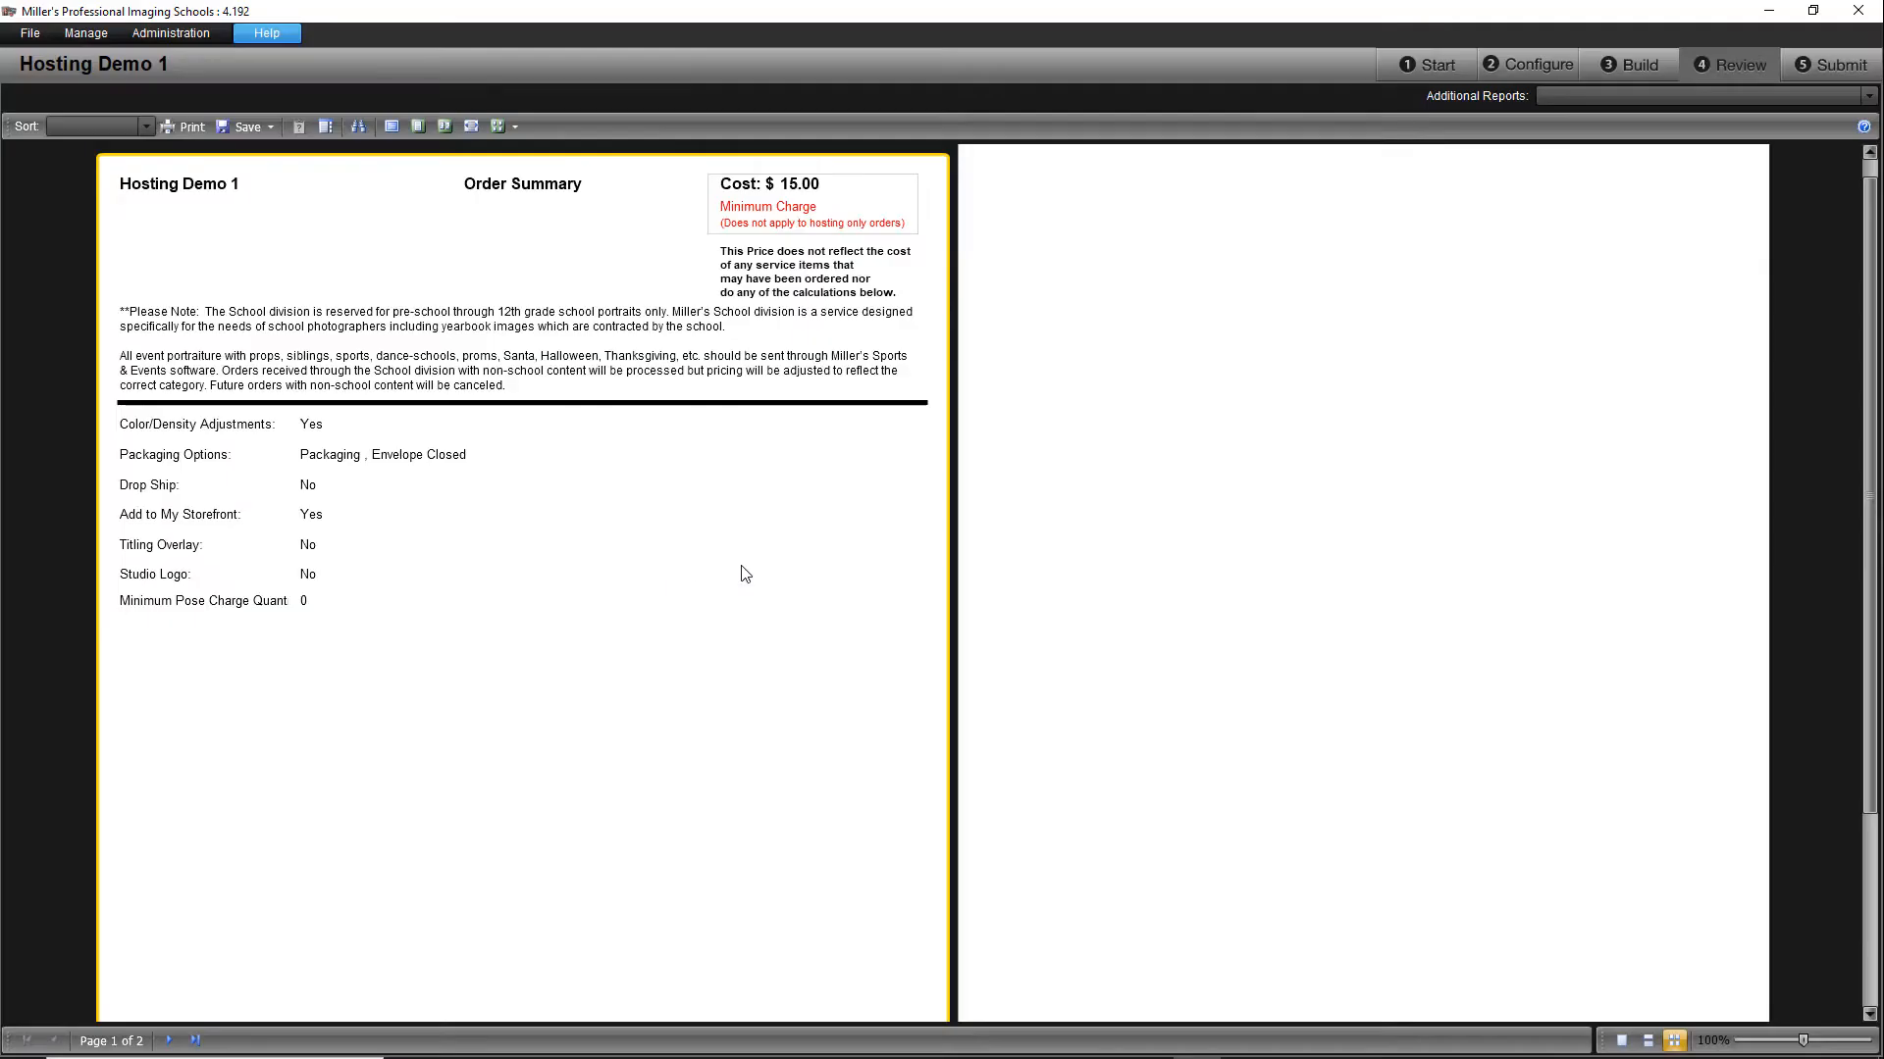
left_click(1804, 63)
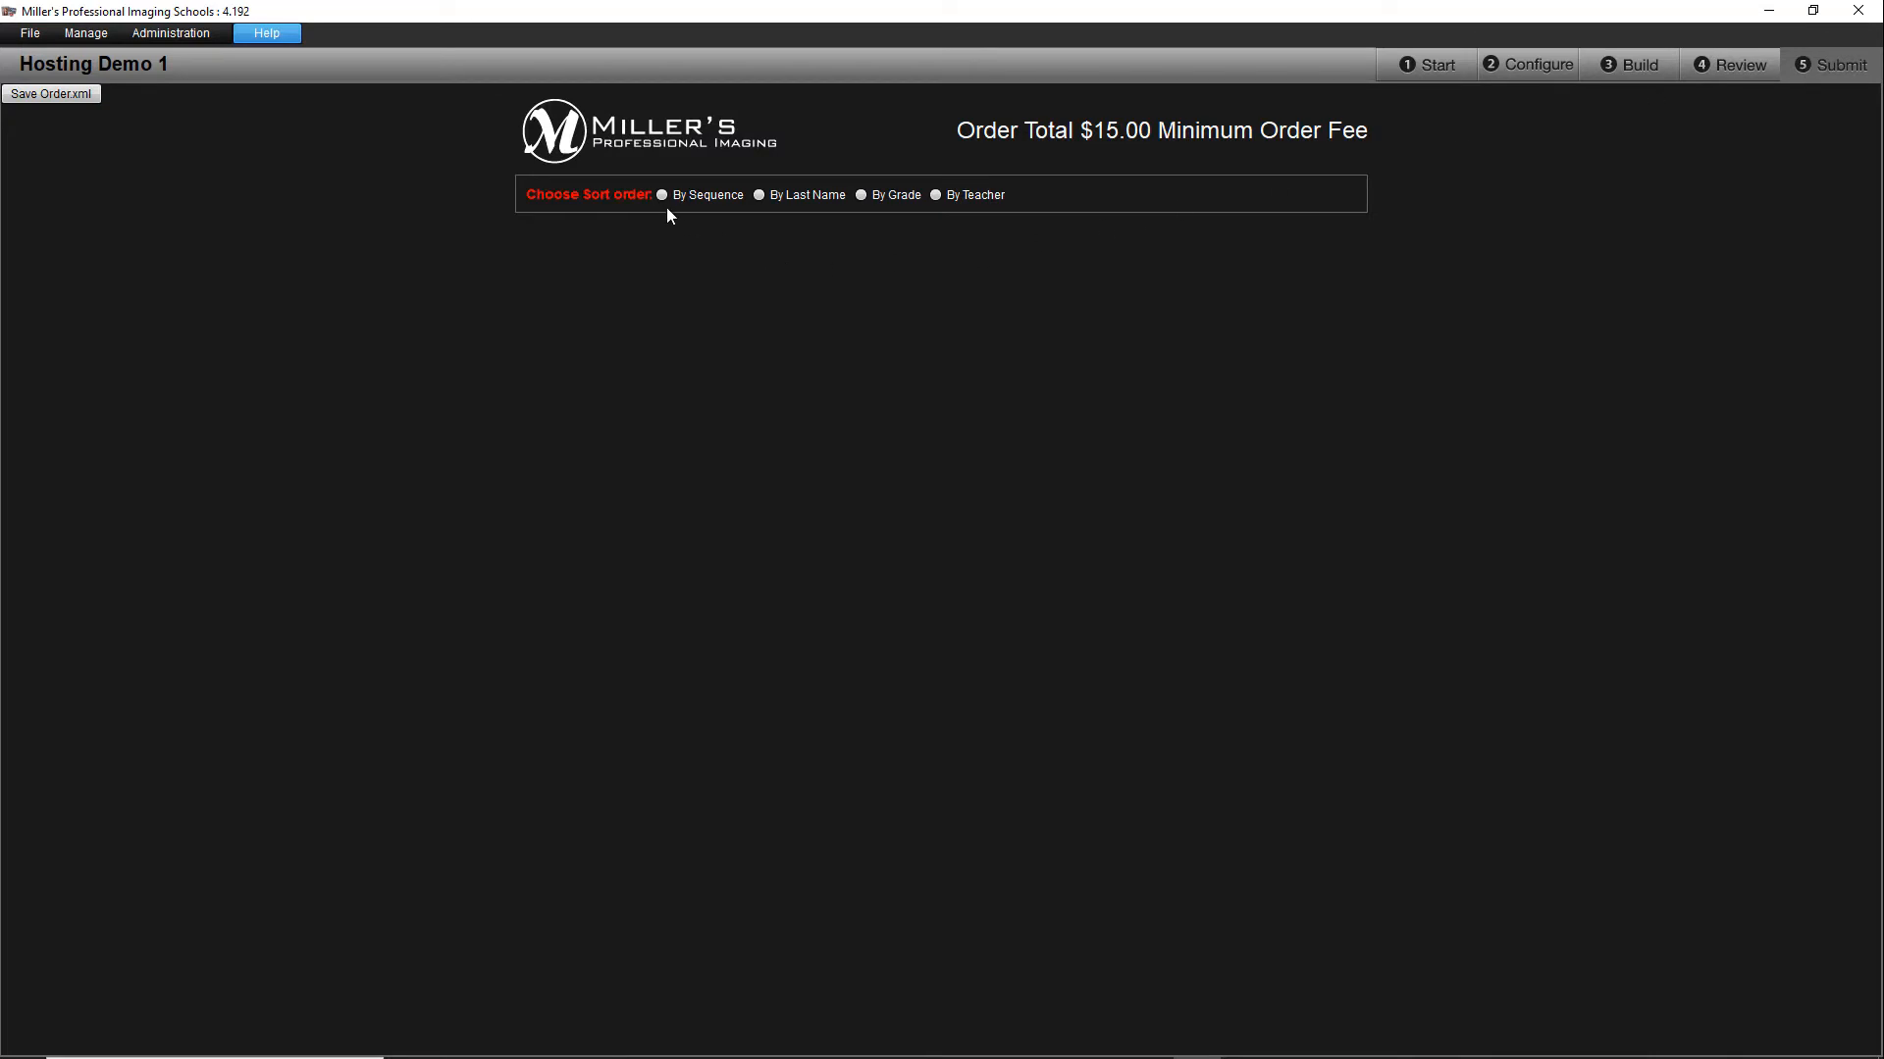
left_click(659, 196)
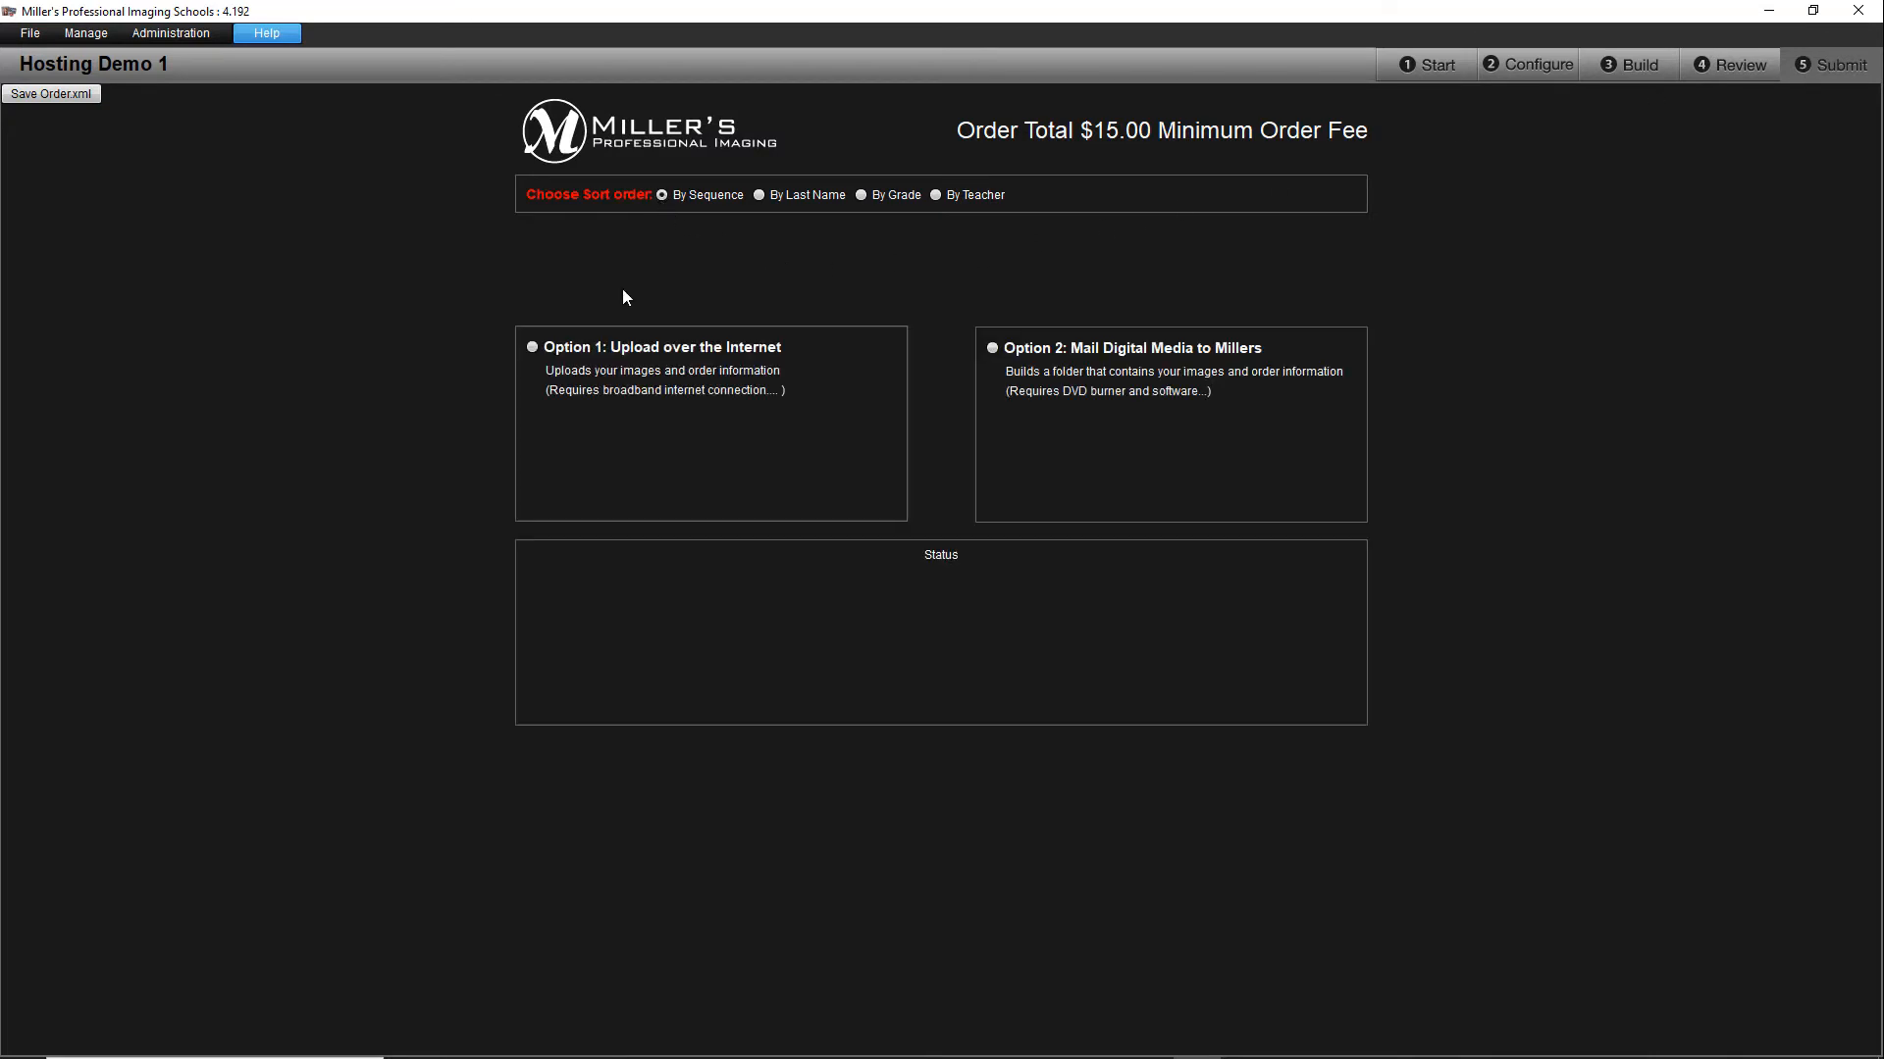
left_click(530, 348)
left_click(849, 502)
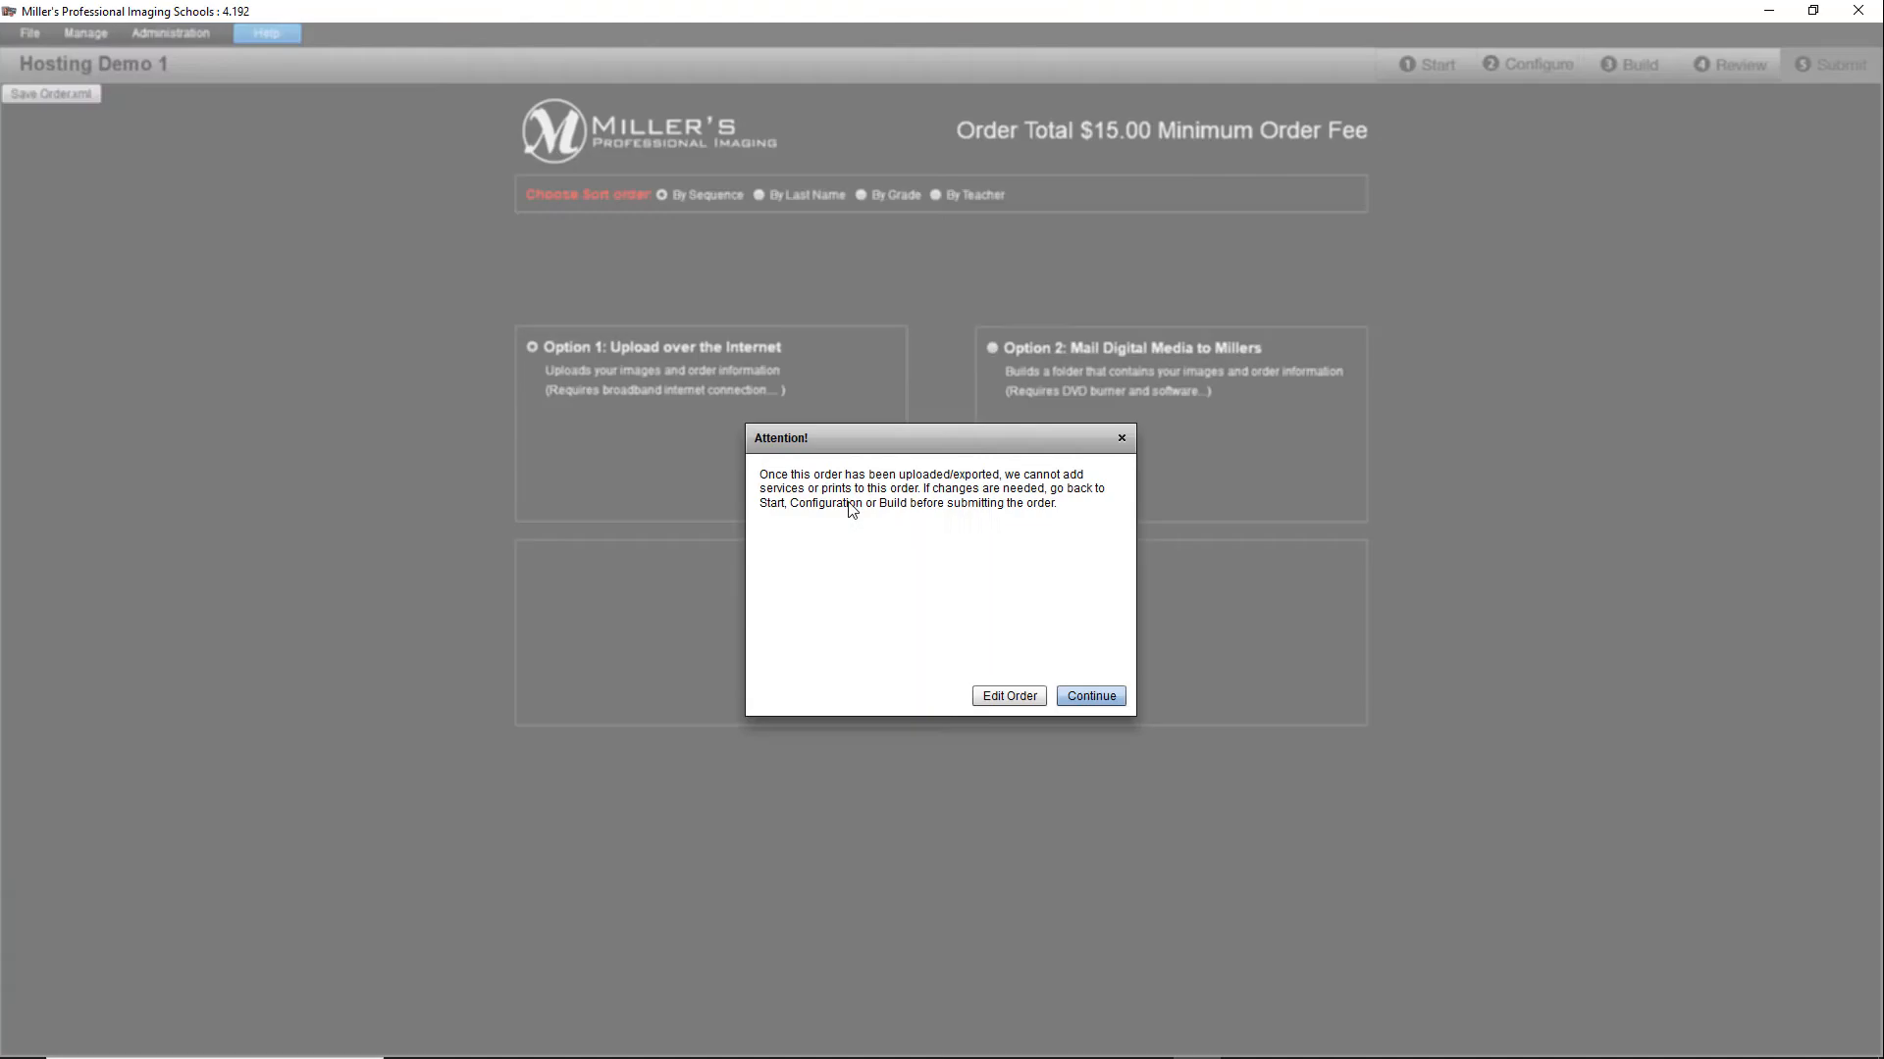
left_click(1085, 698)
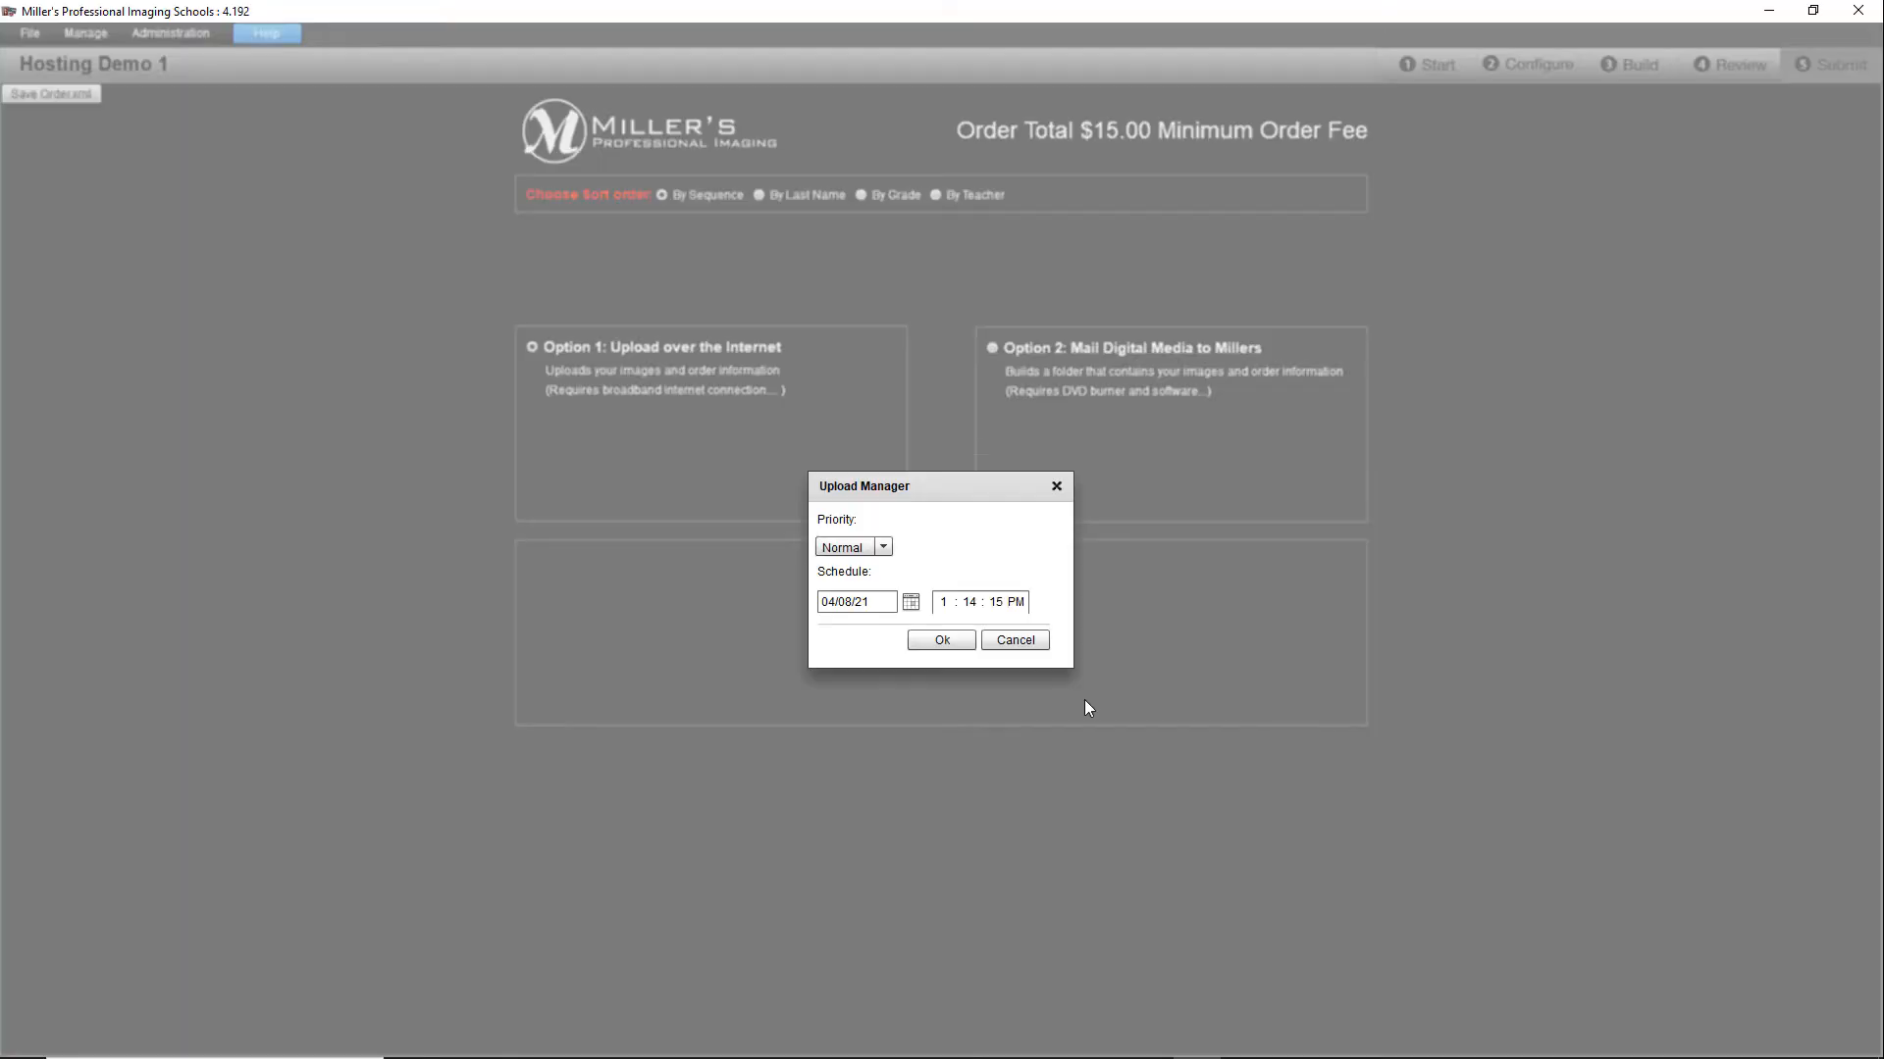
left_click(938, 639)
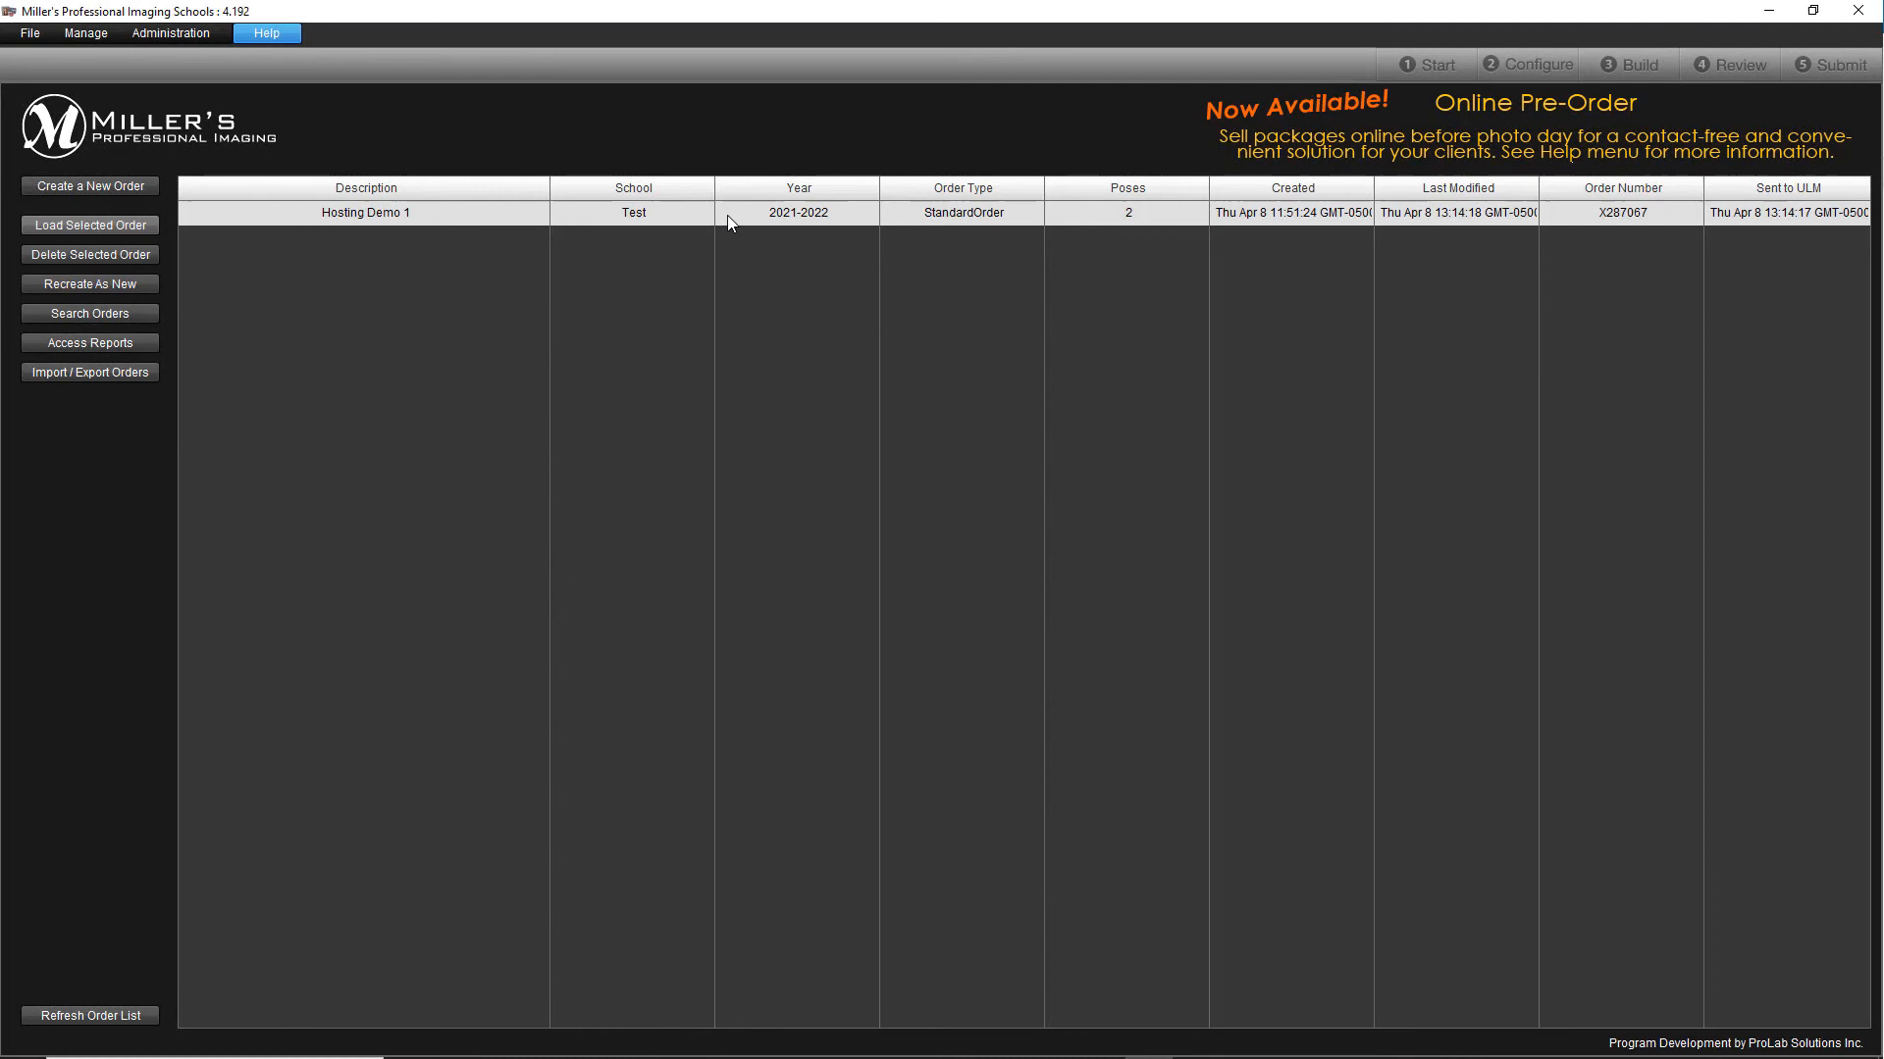
Step: Return to the order's Hosting configuration and open the linked Marketplace hosting login page in the browser
double_click(727, 215)
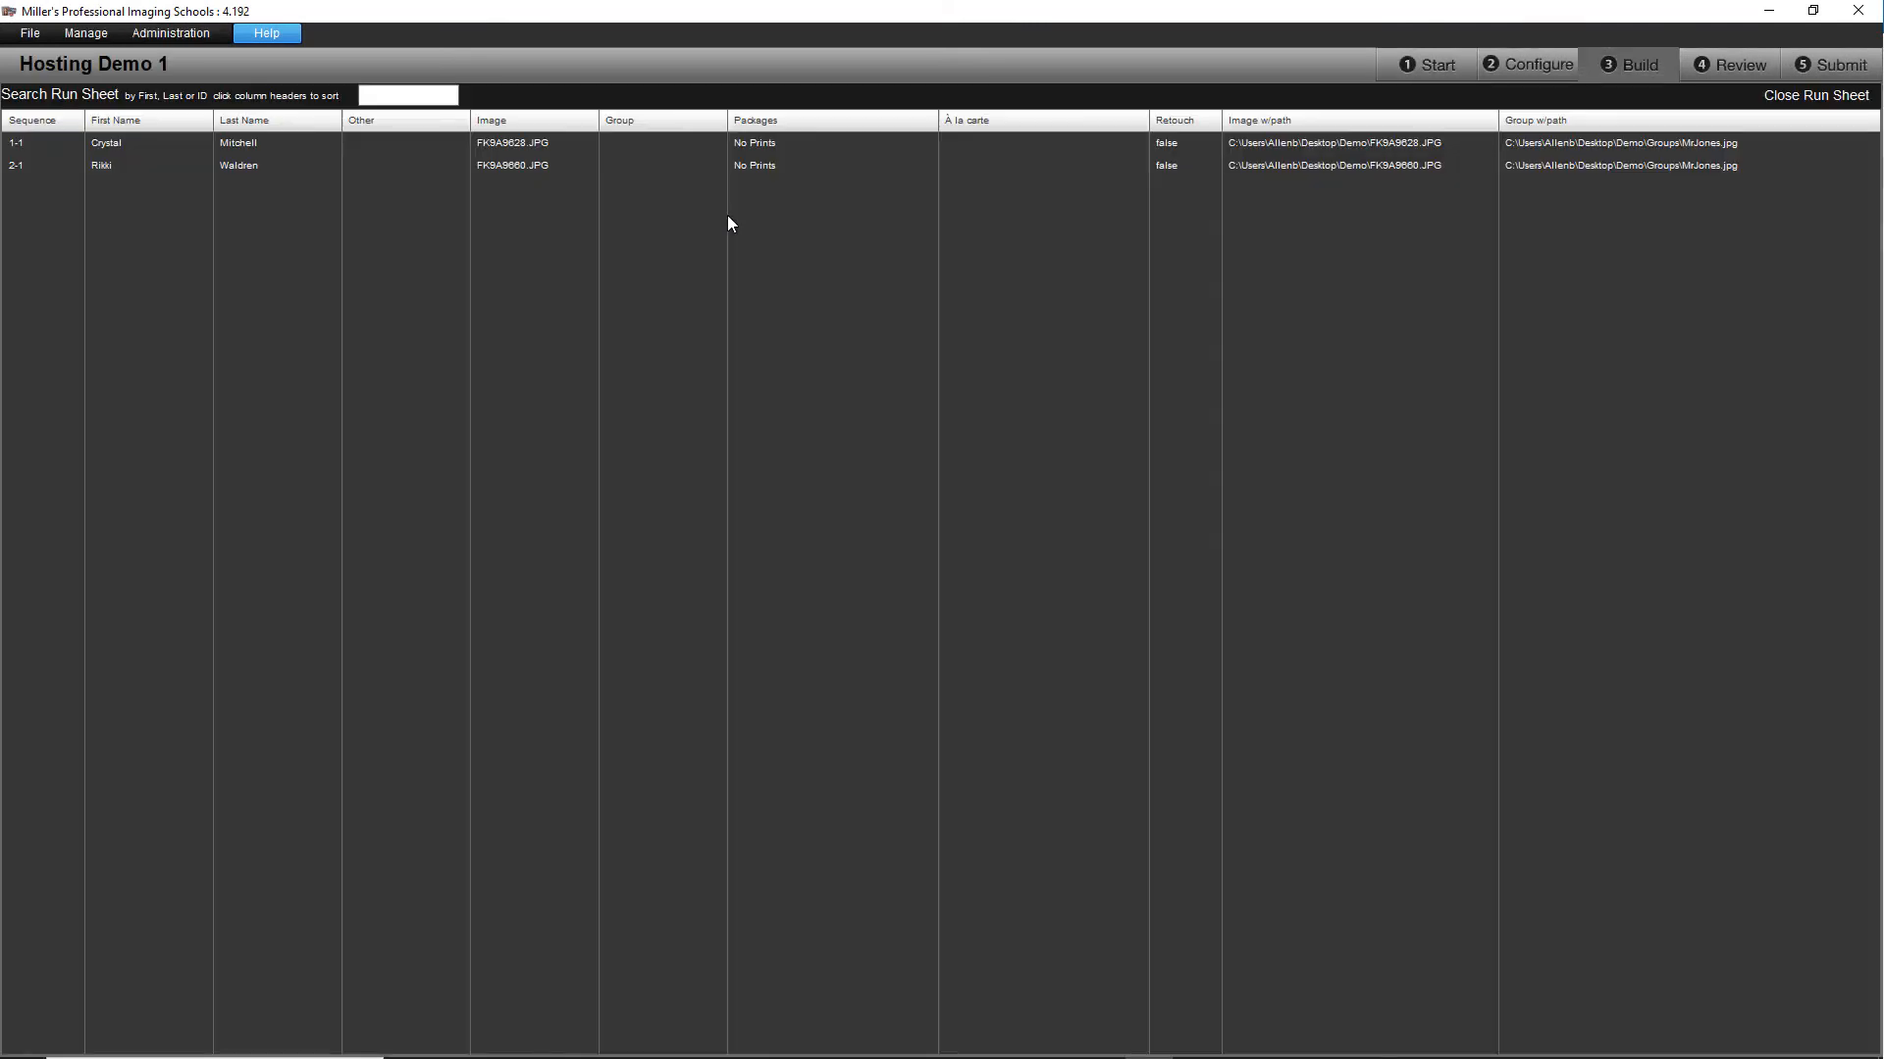
left_click(1521, 64)
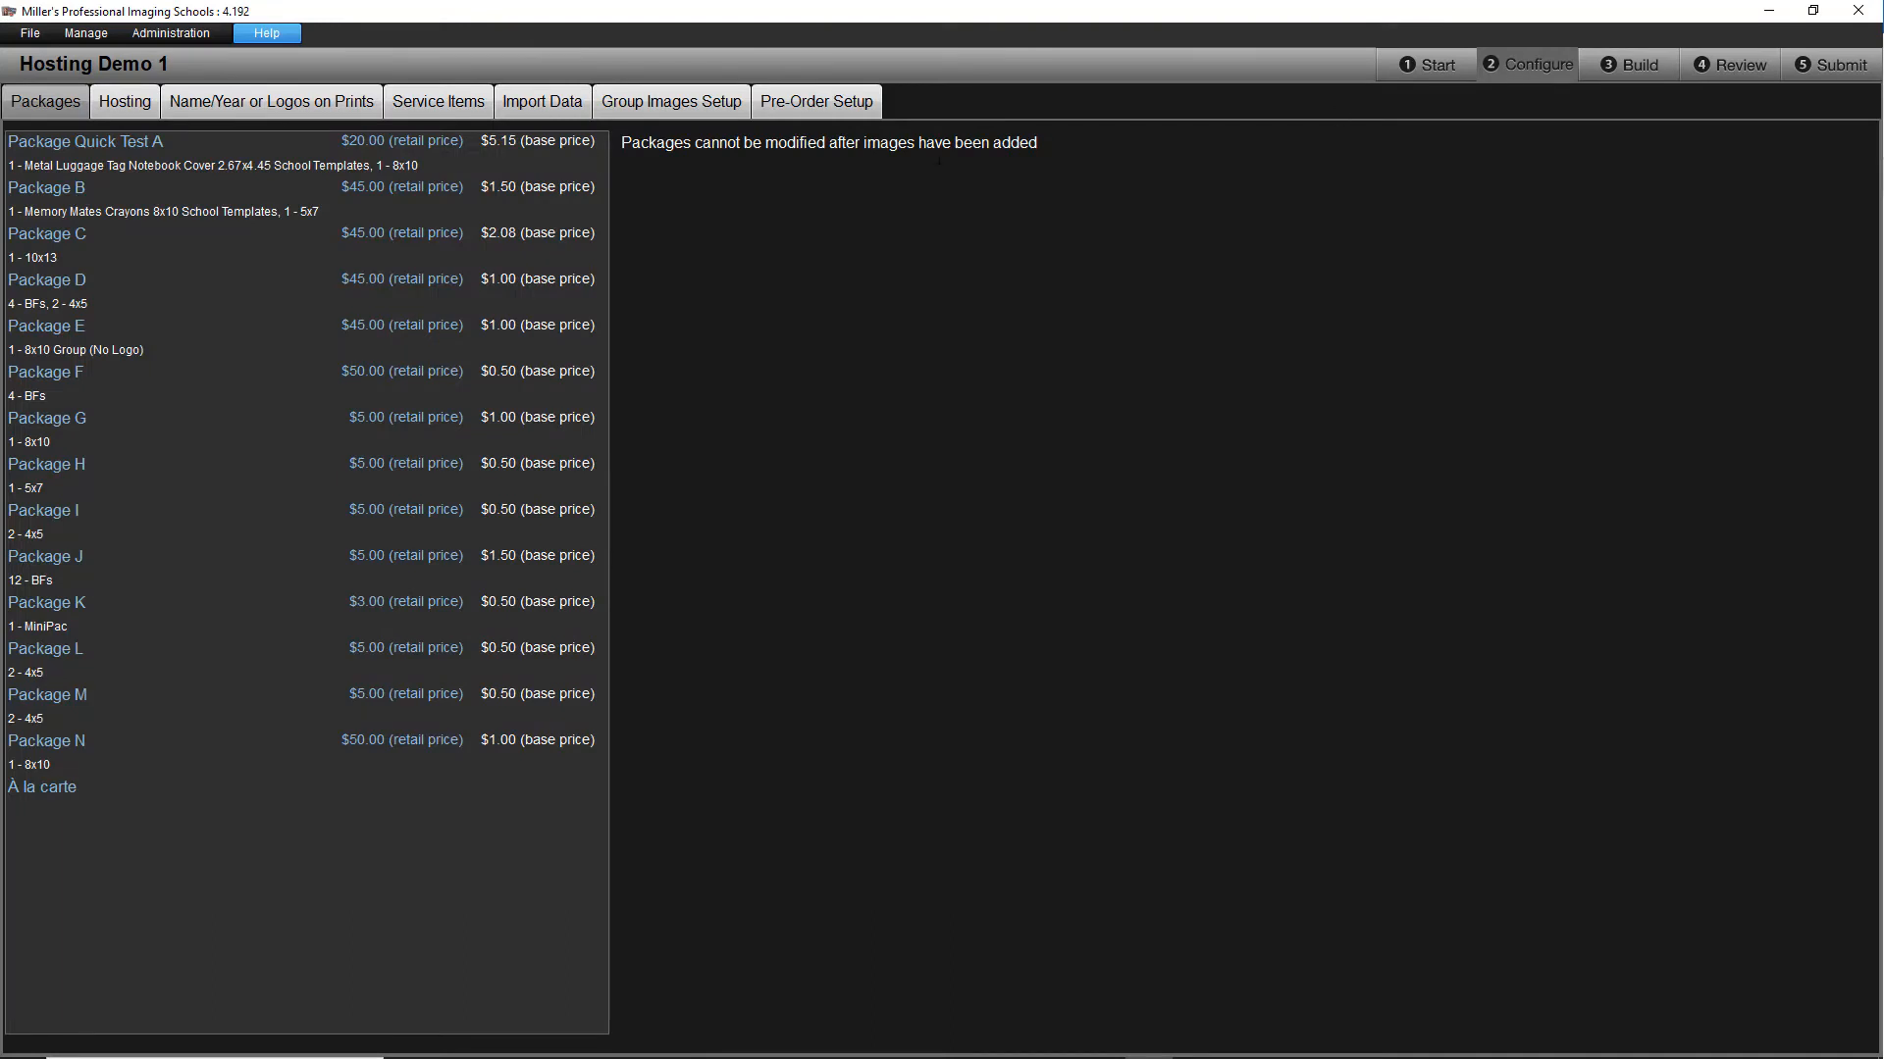
left_click(110, 103)
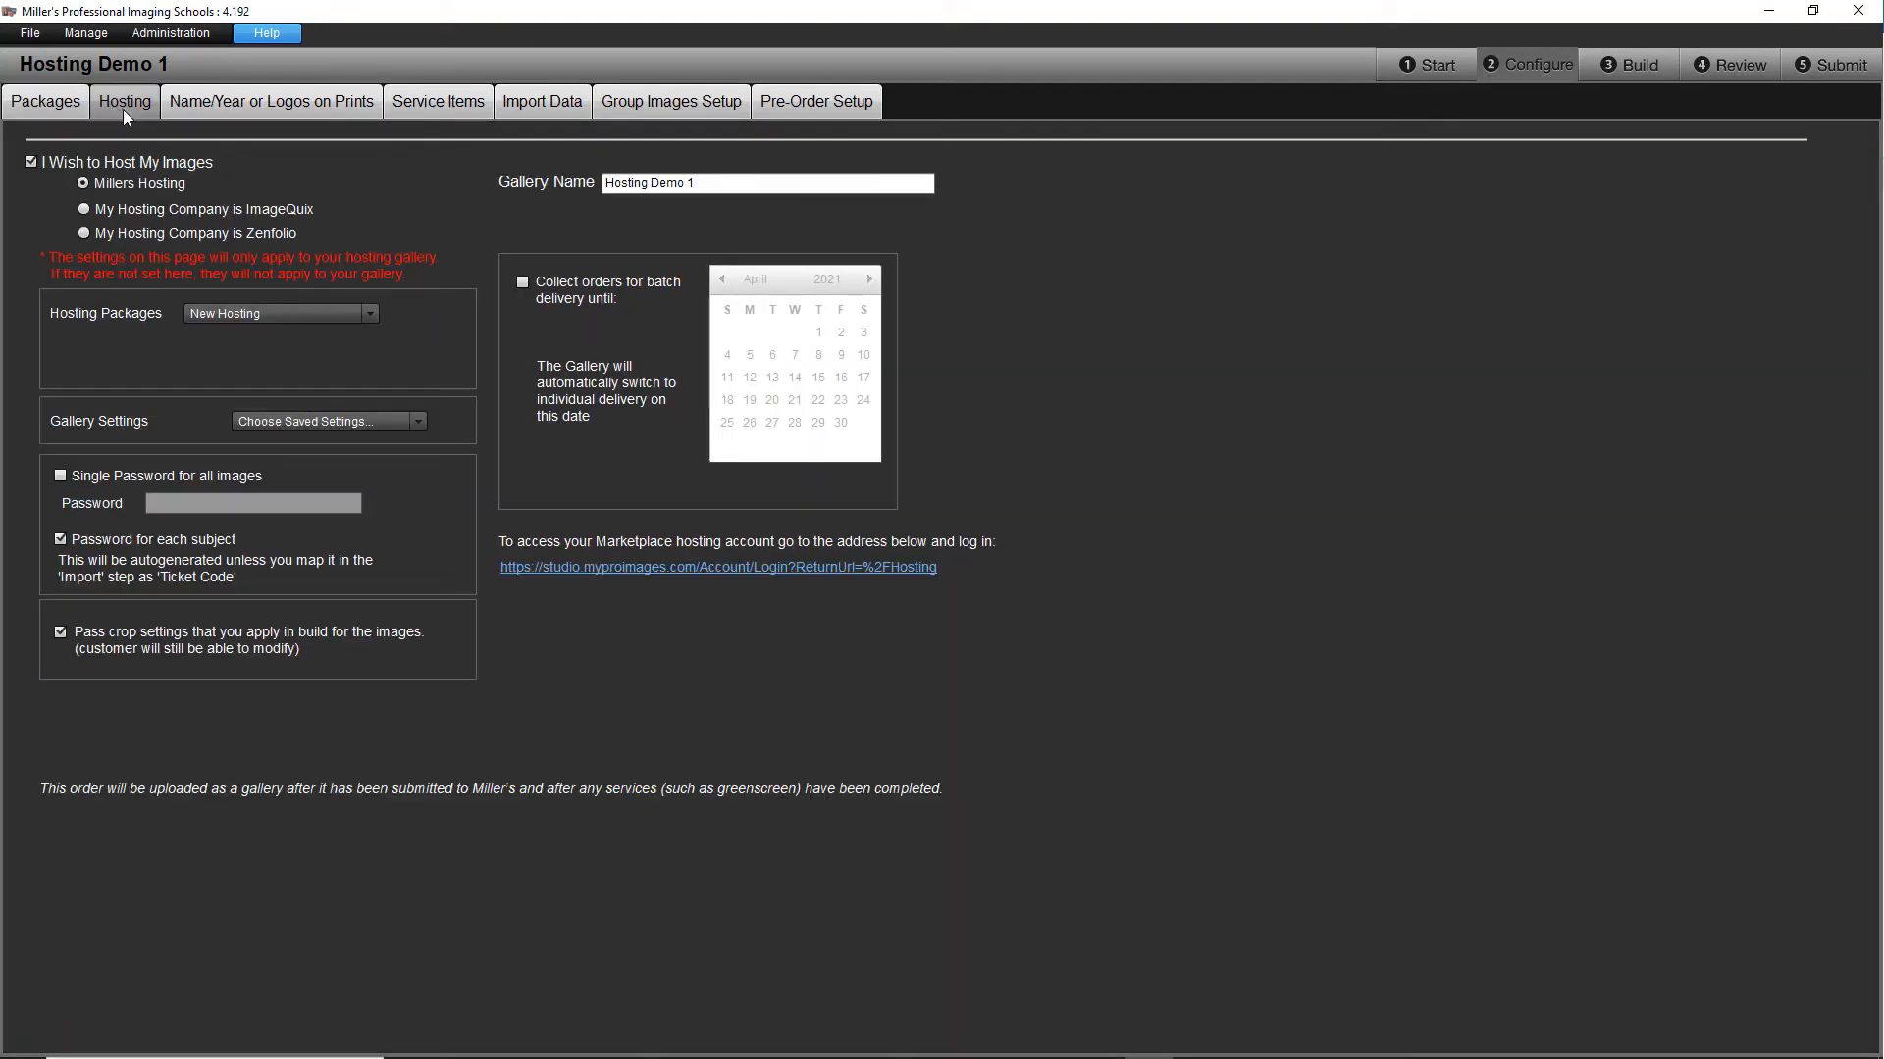
left_click(603, 568)
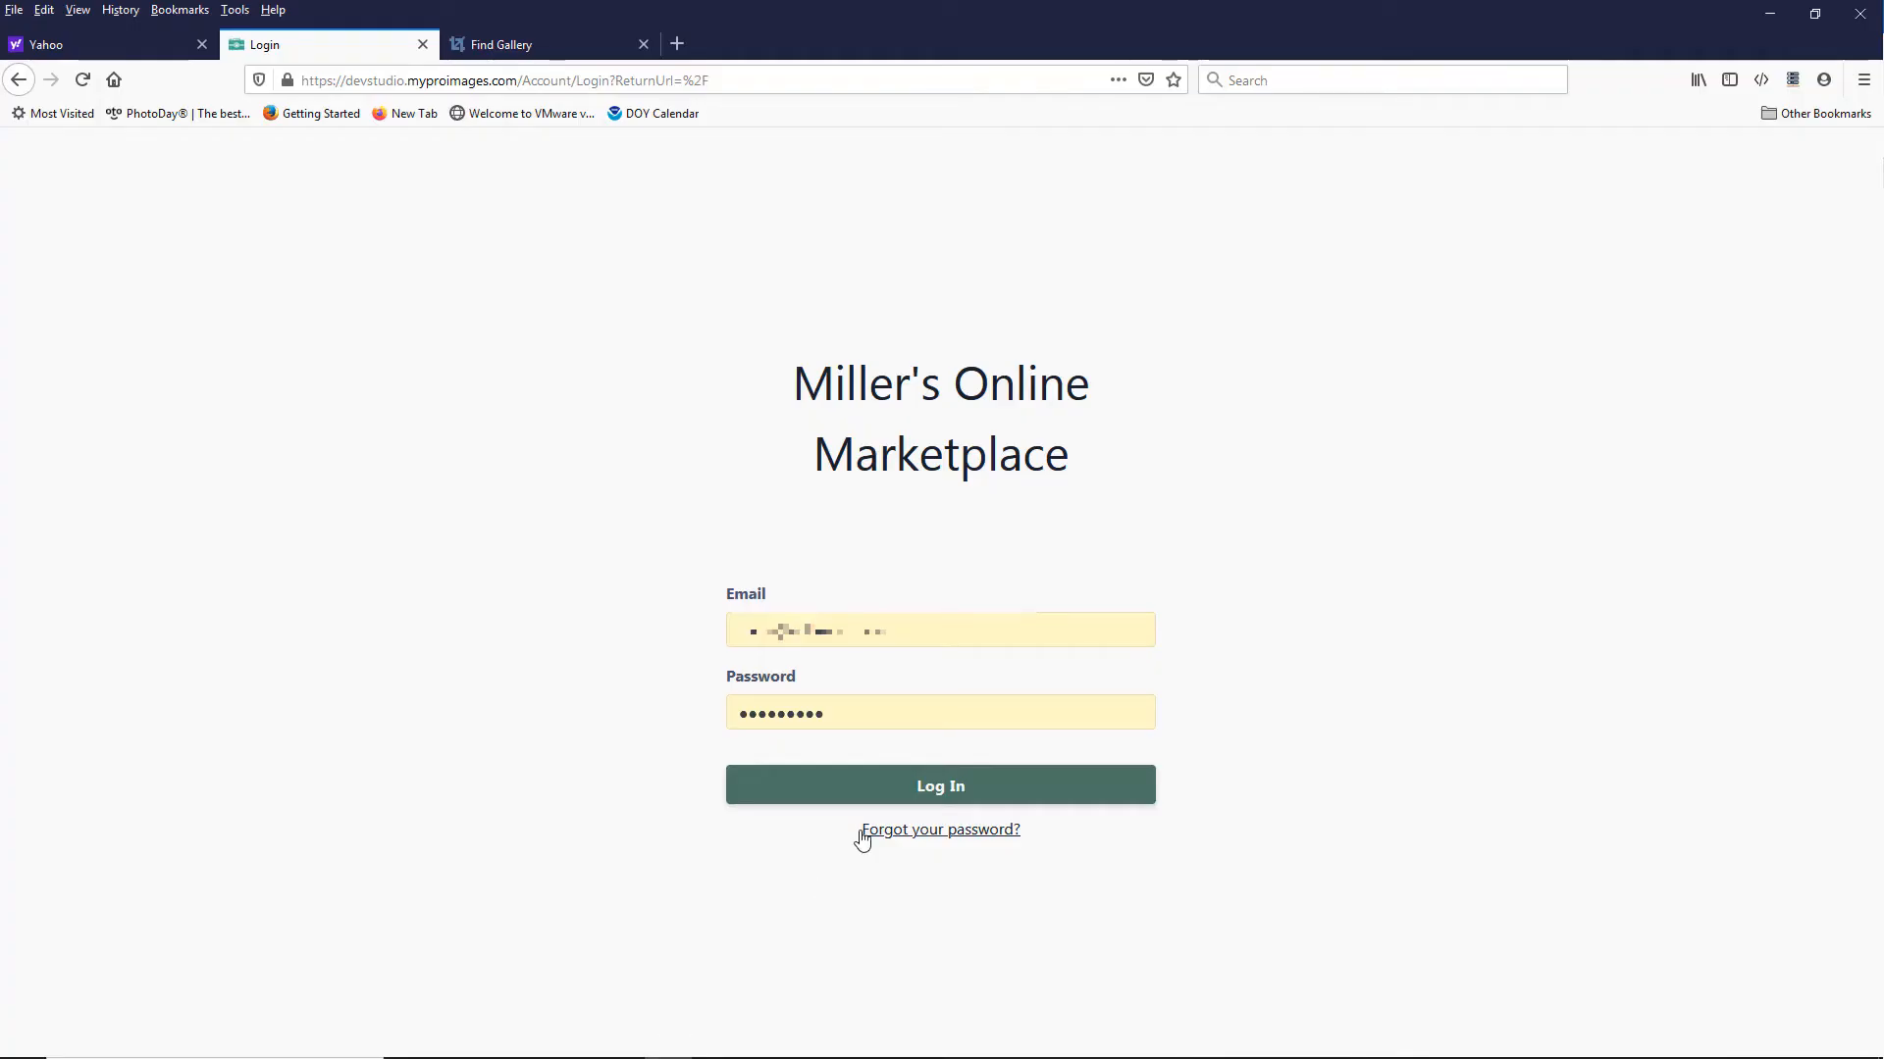
Step: Log in to Miller's Online Marketplace with the prefilled credentials and open the Hosting Demo 1 hosted gallery
left_click(831, 788)
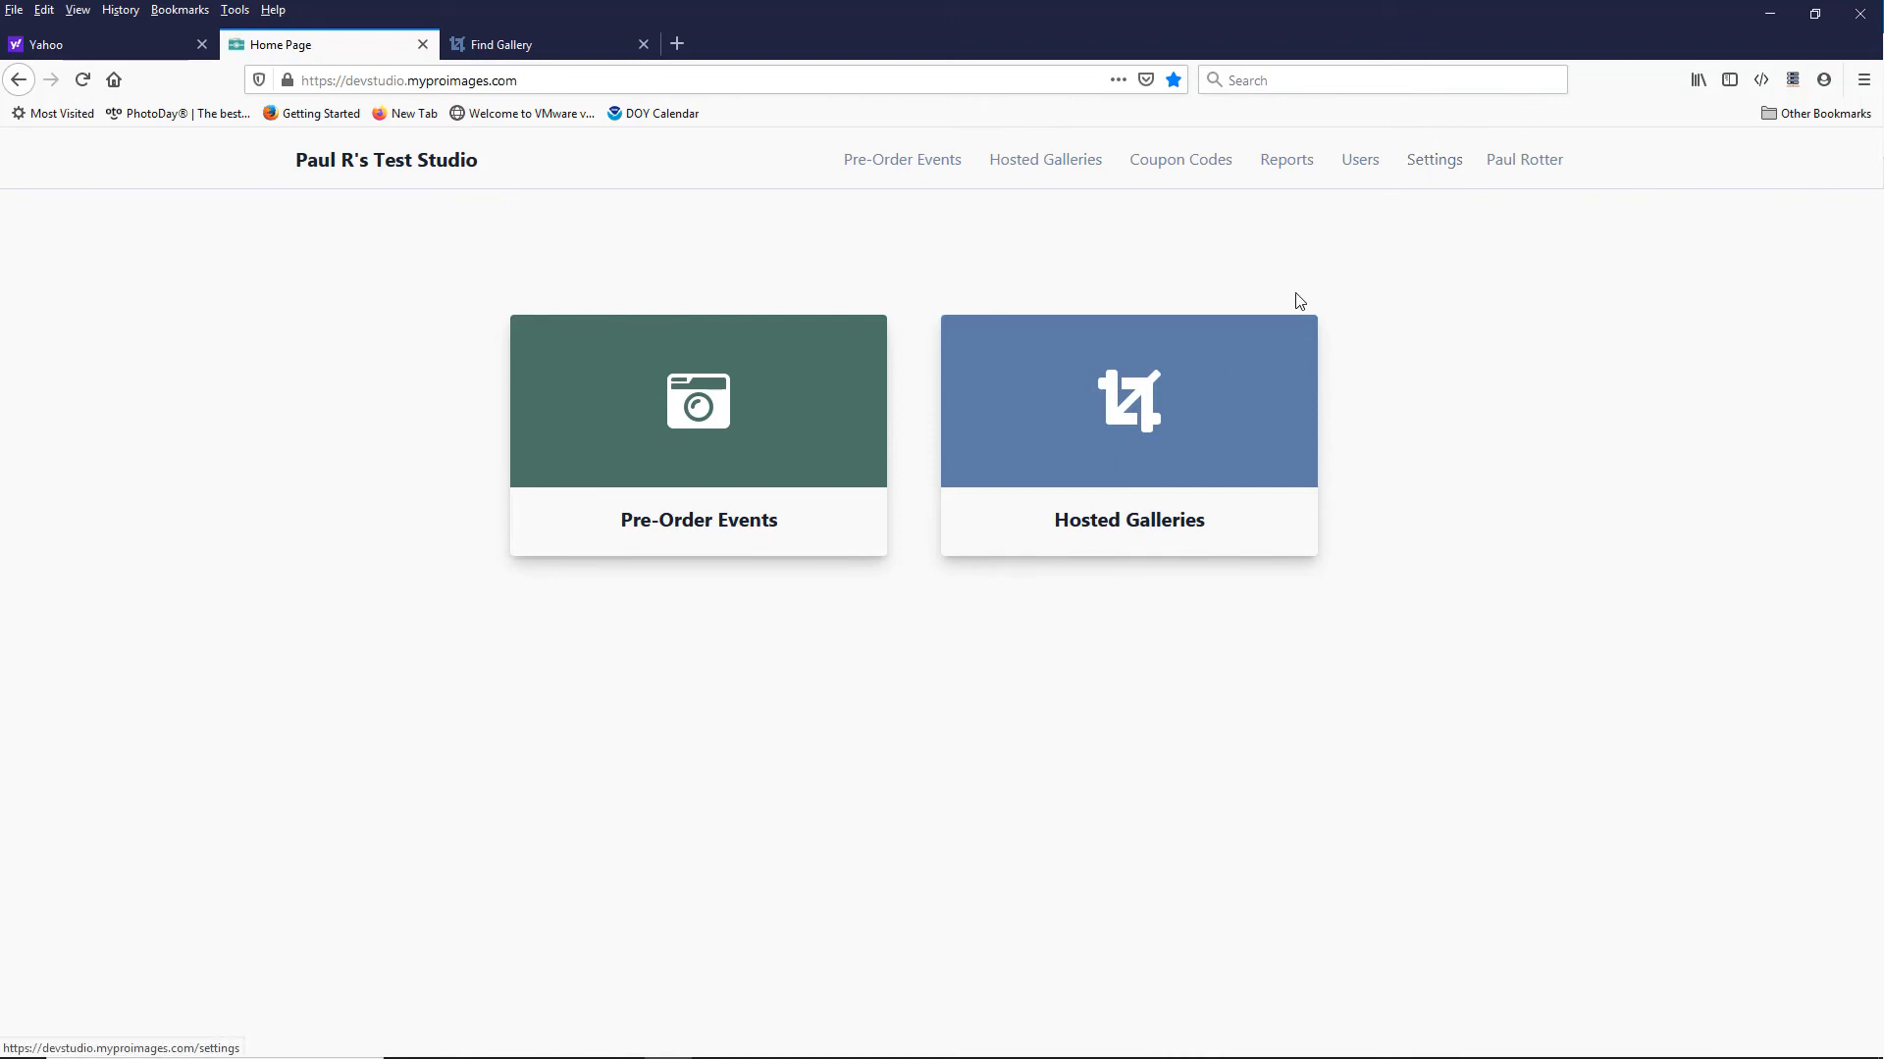
left_click(1270, 343)
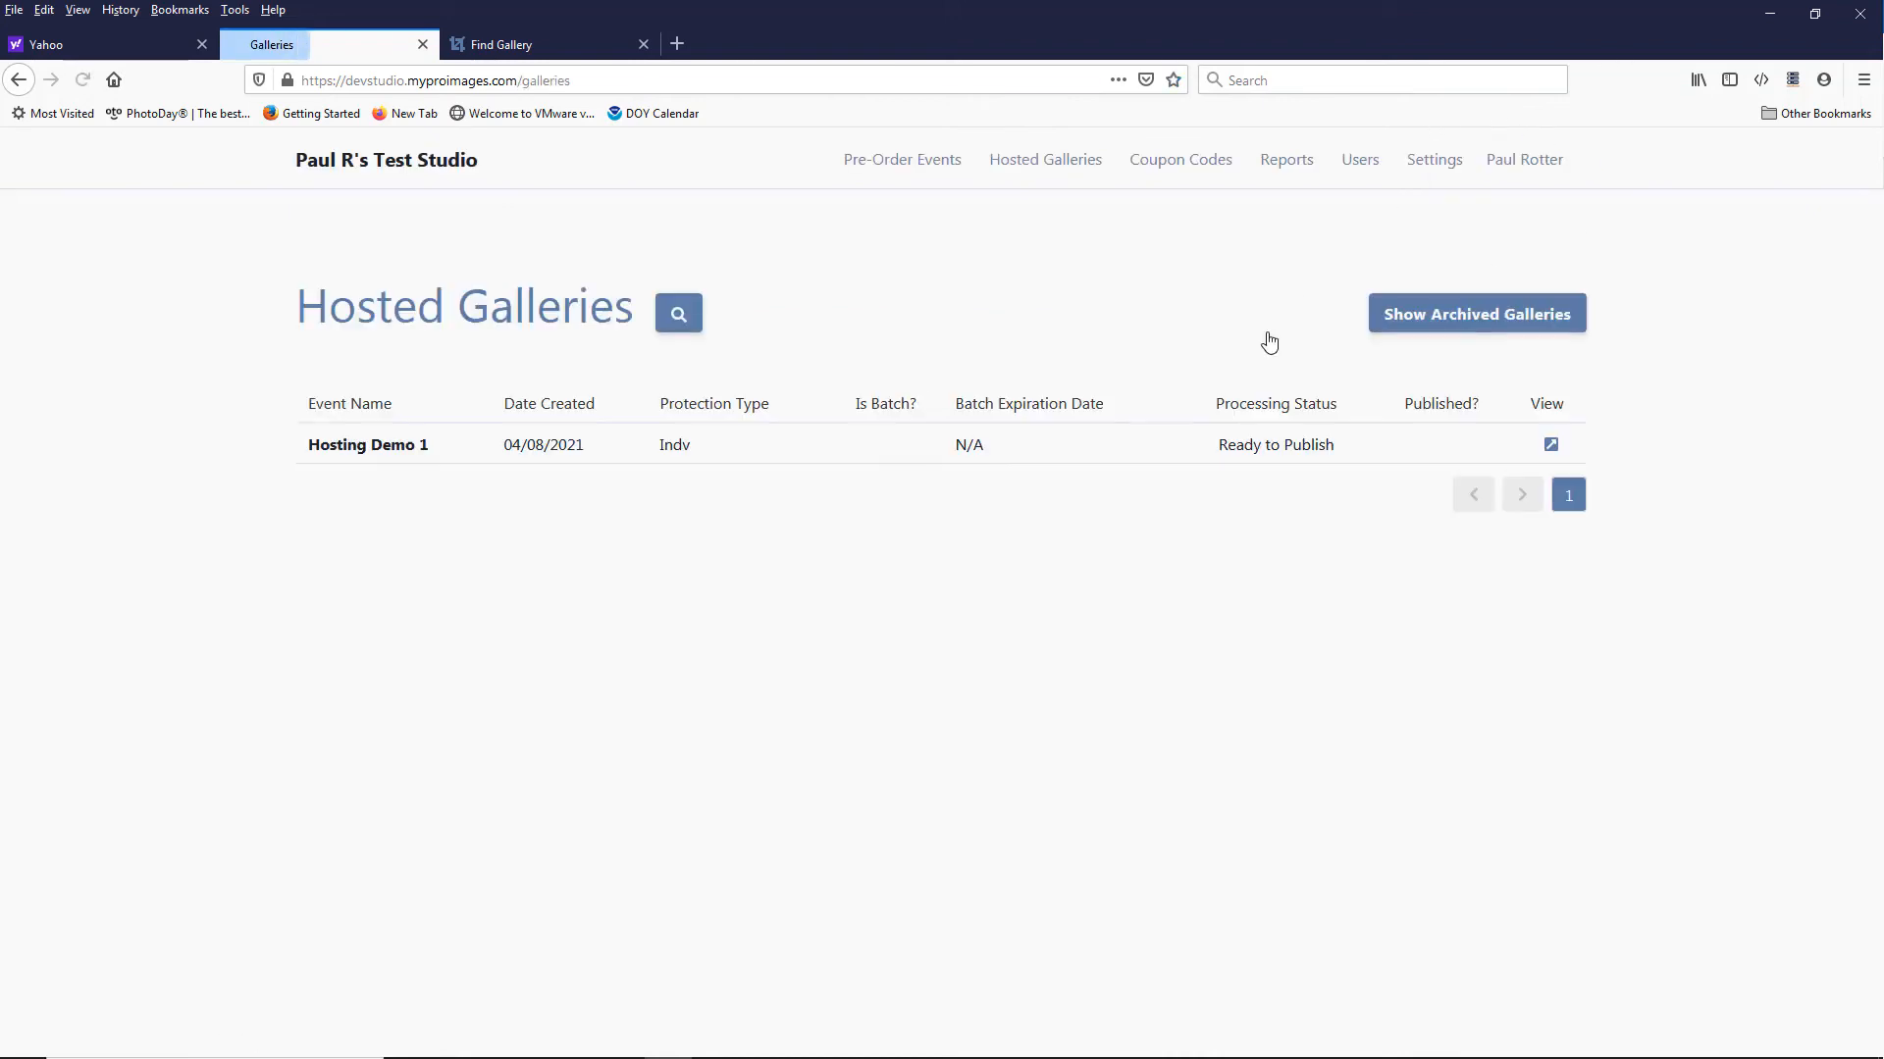
left_click(397, 447)
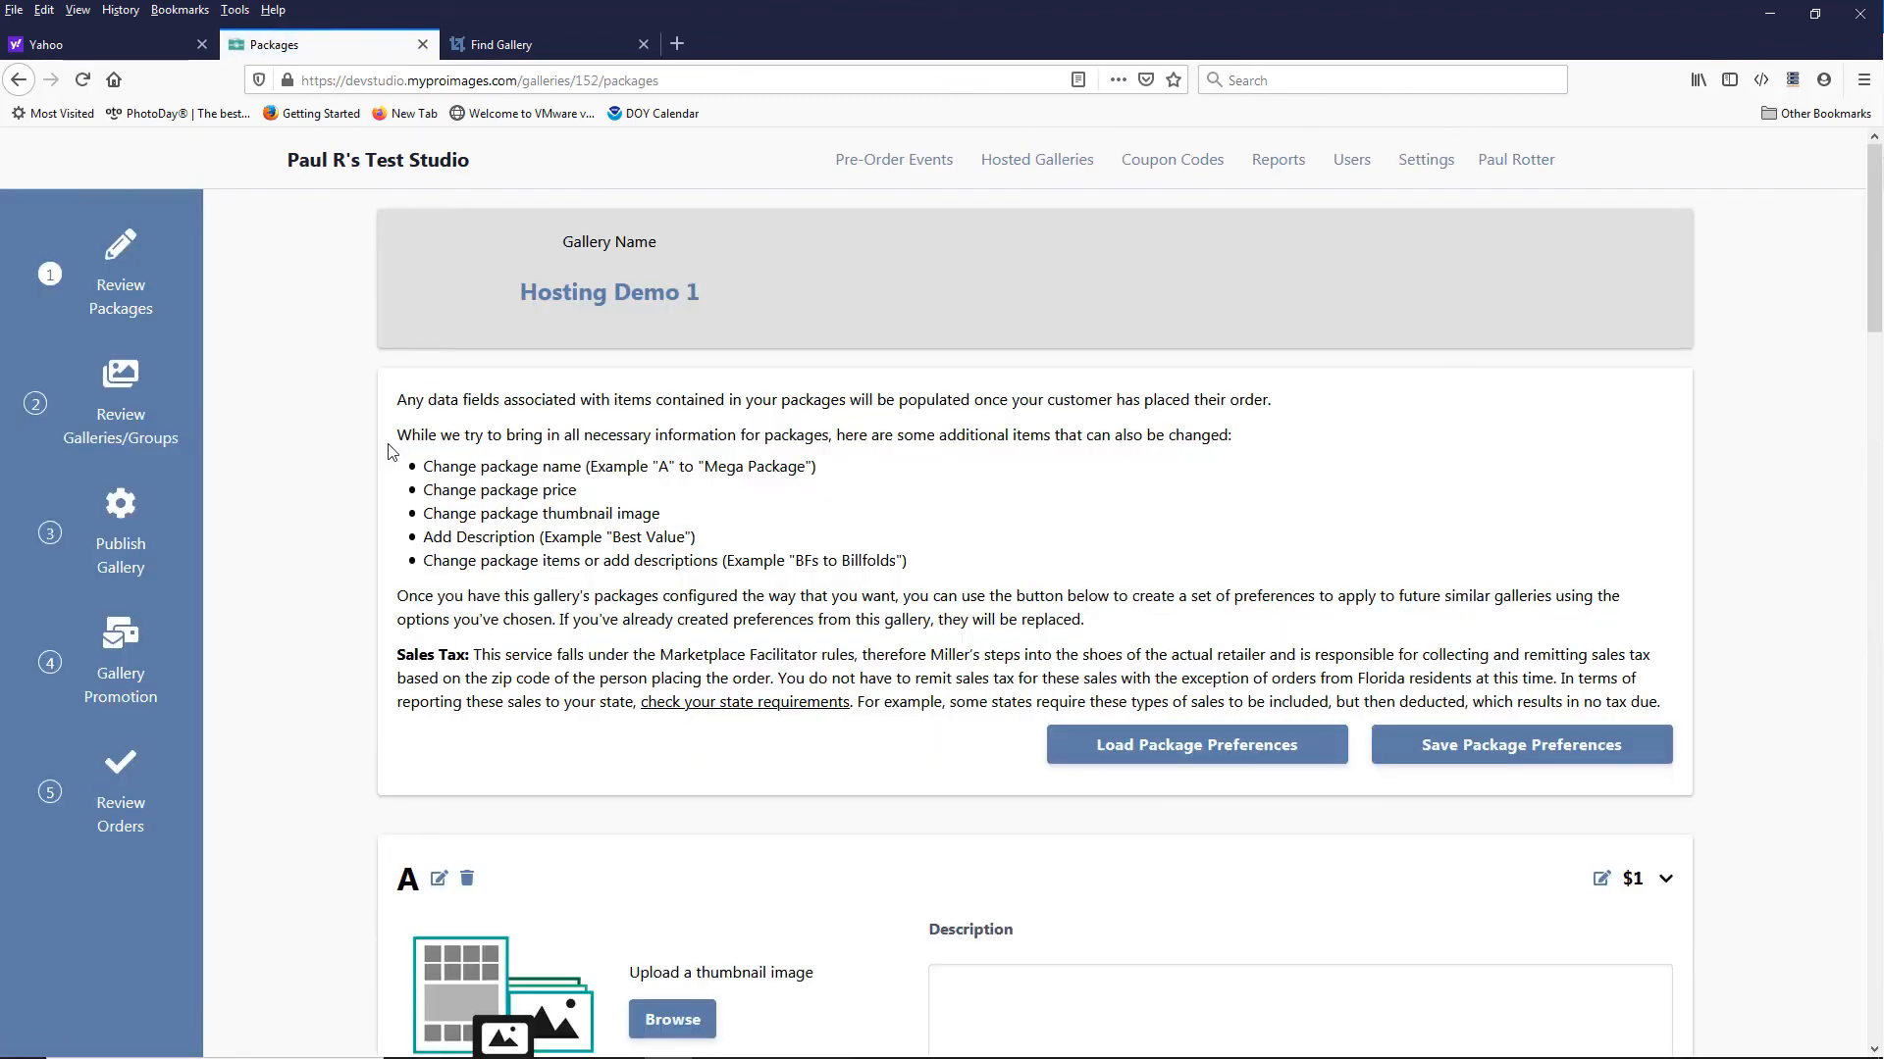
Step: Enable Publish Gallery in the Hosting Demo 1 gallery configurations and save the settings
left_click(125, 549)
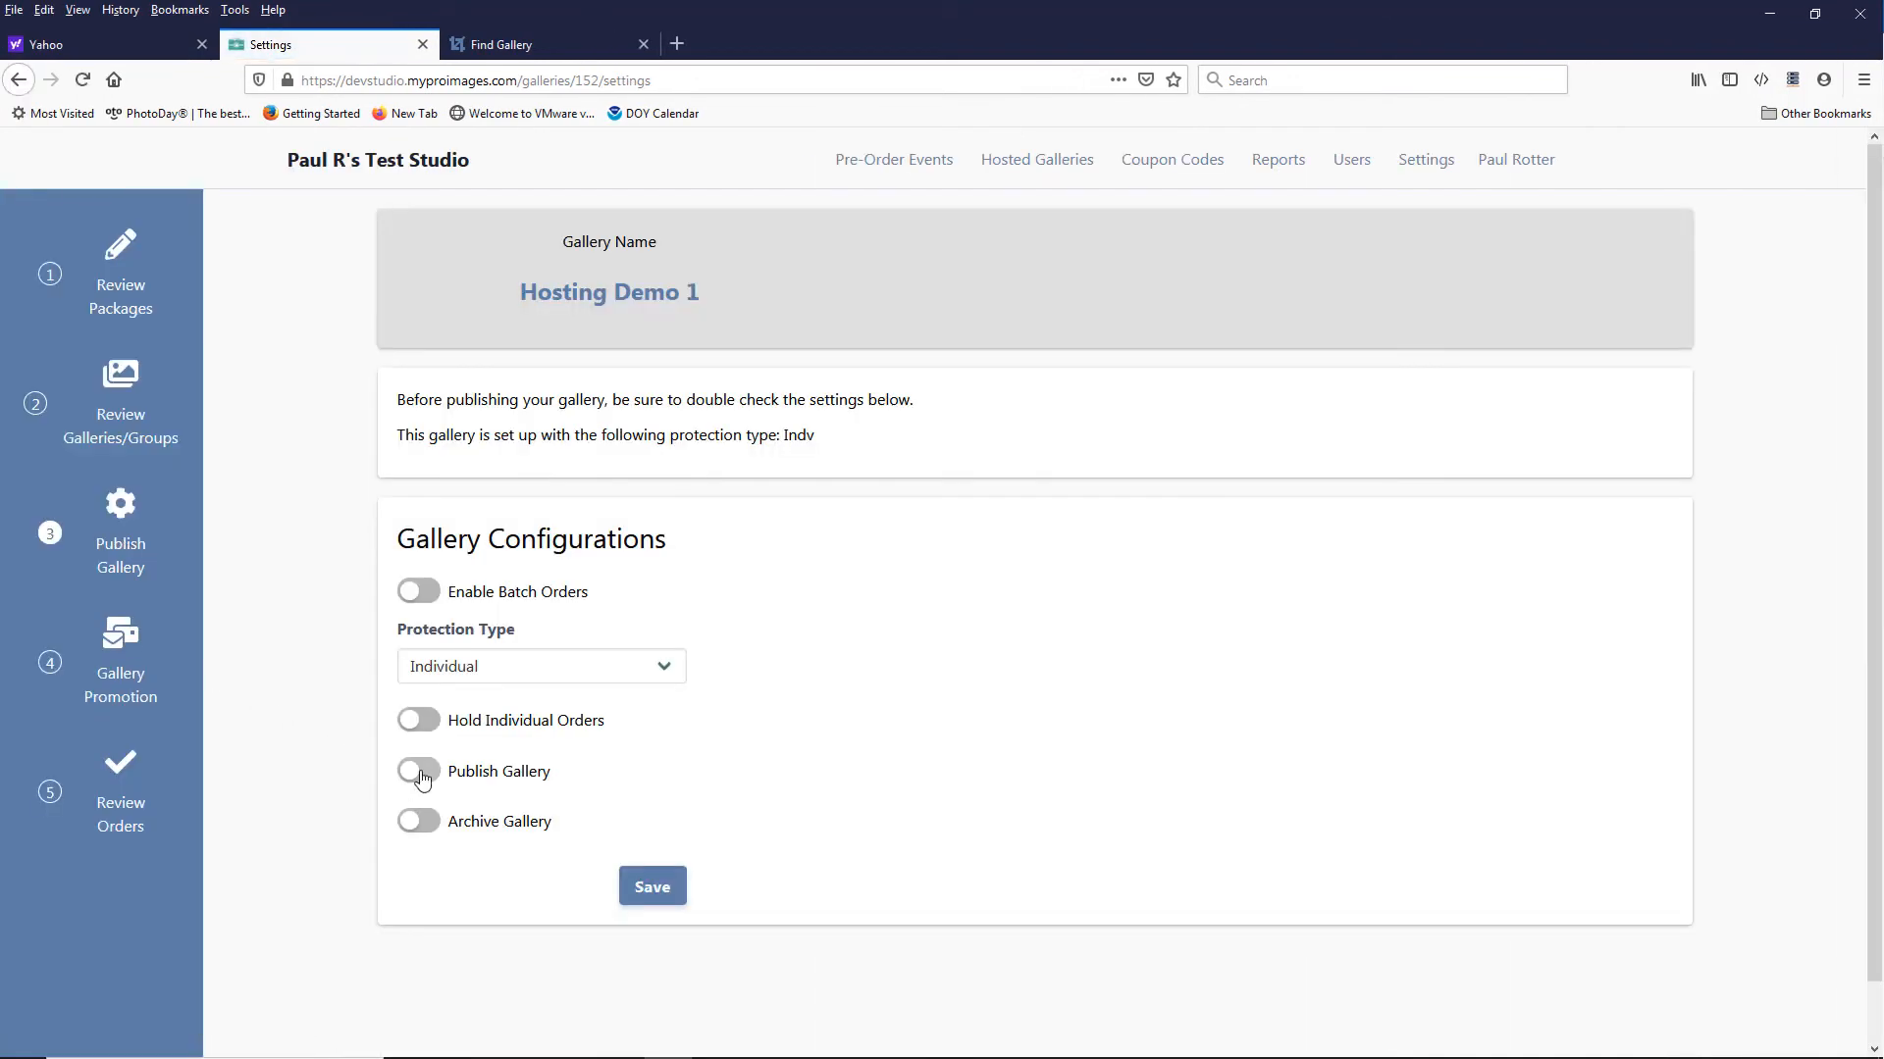
left_click(421, 777)
left_click(645, 890)
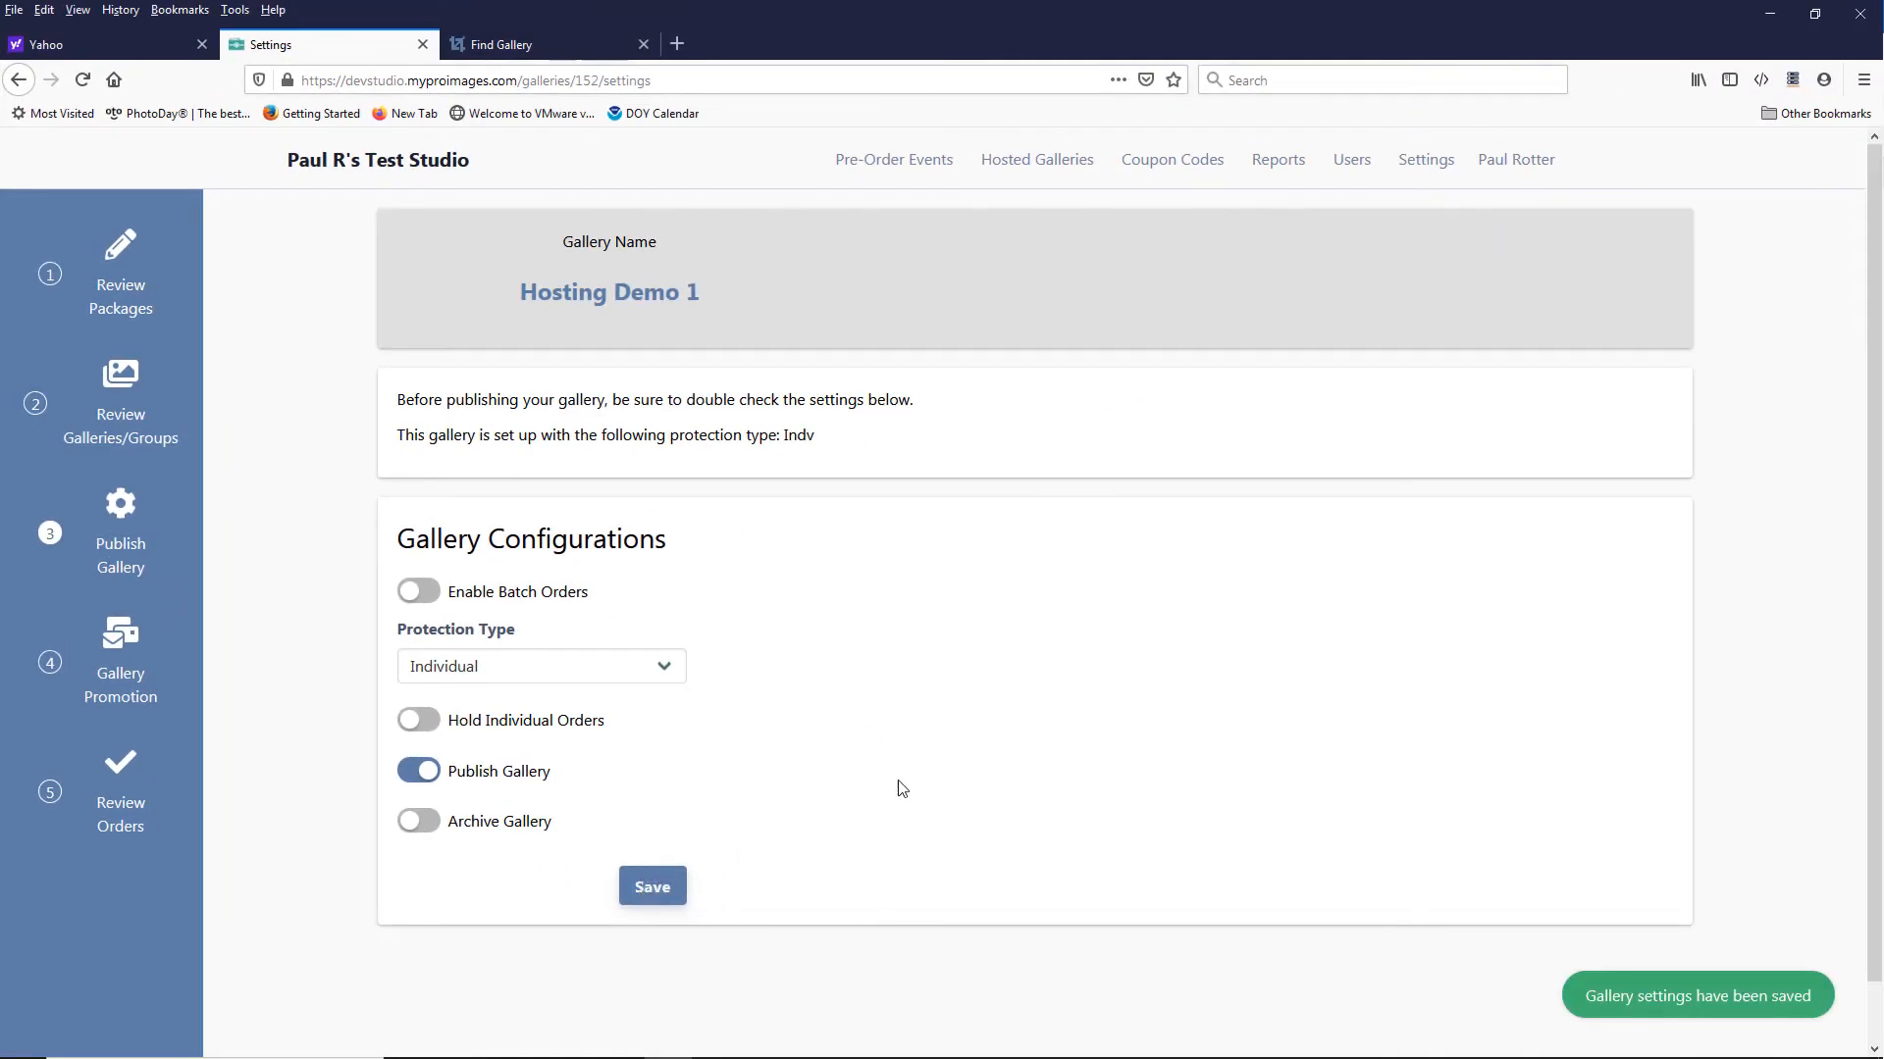
Step: Open the studio's account settings to check the Web URL Configuration
left_click(1424, 169)
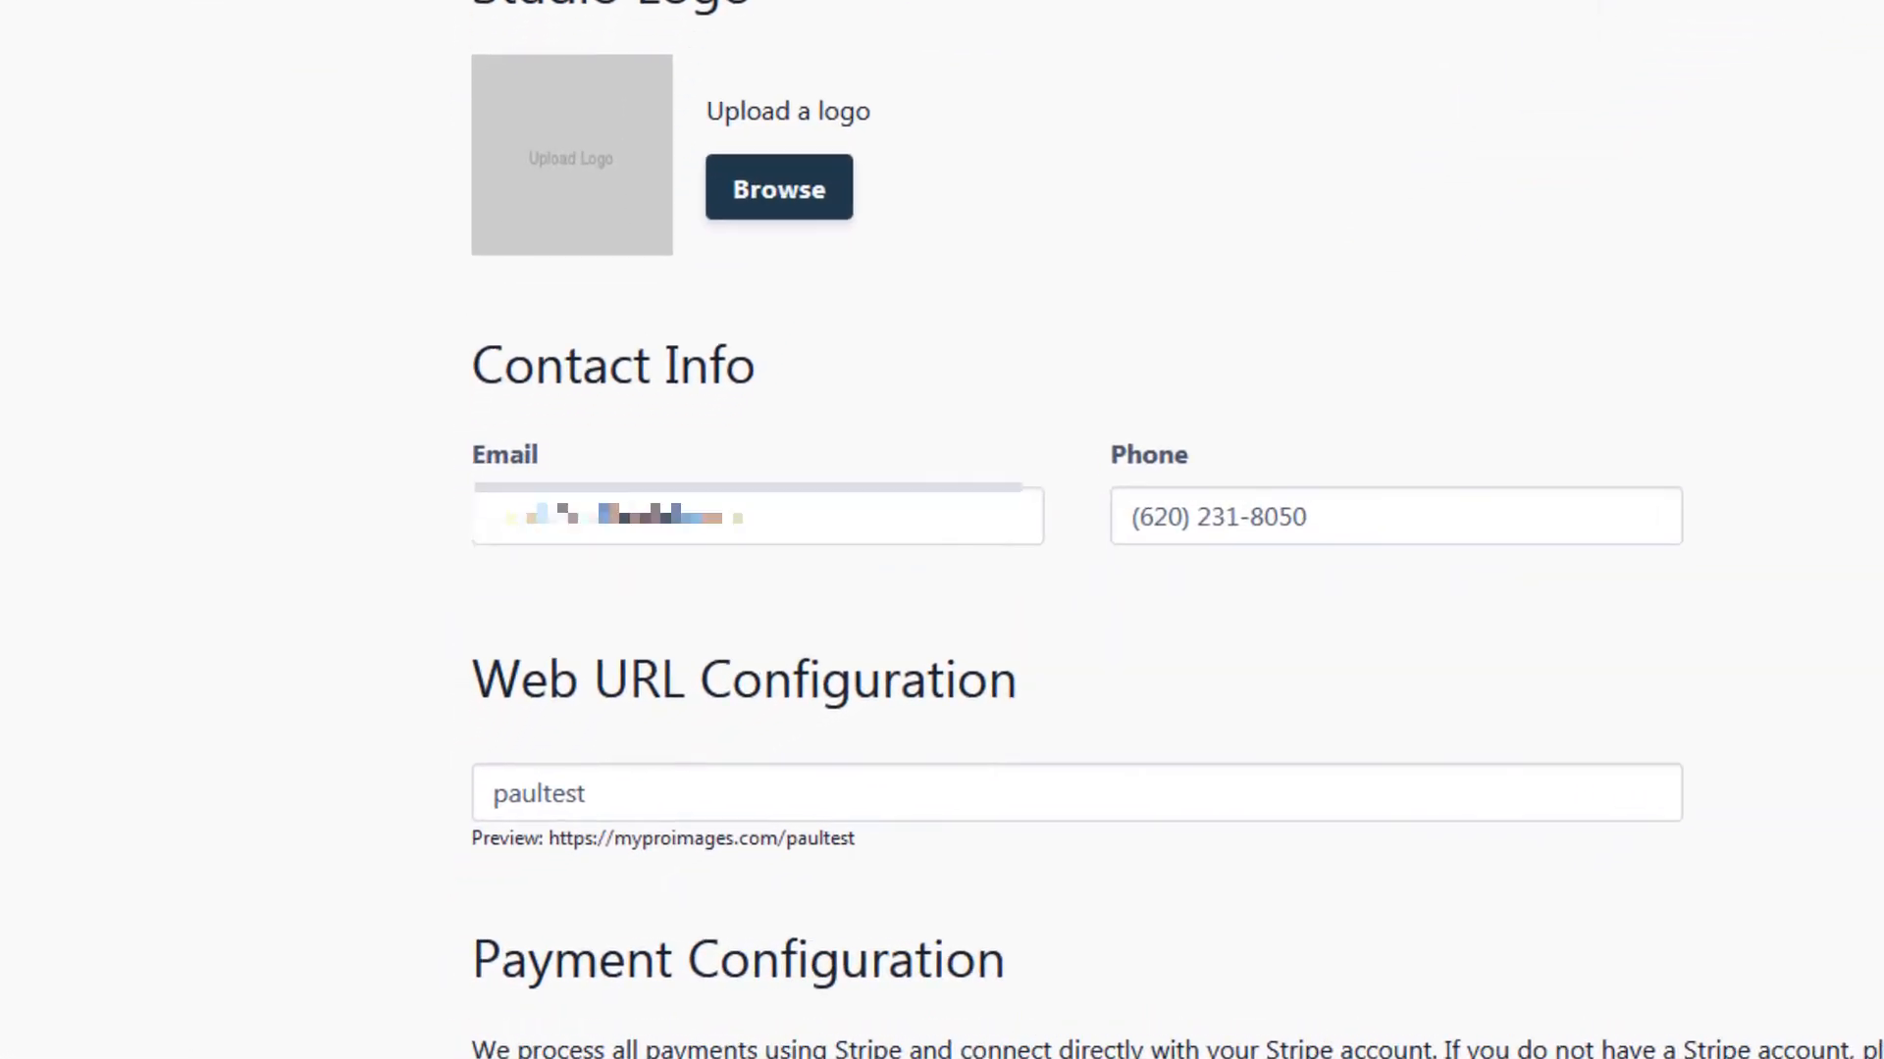